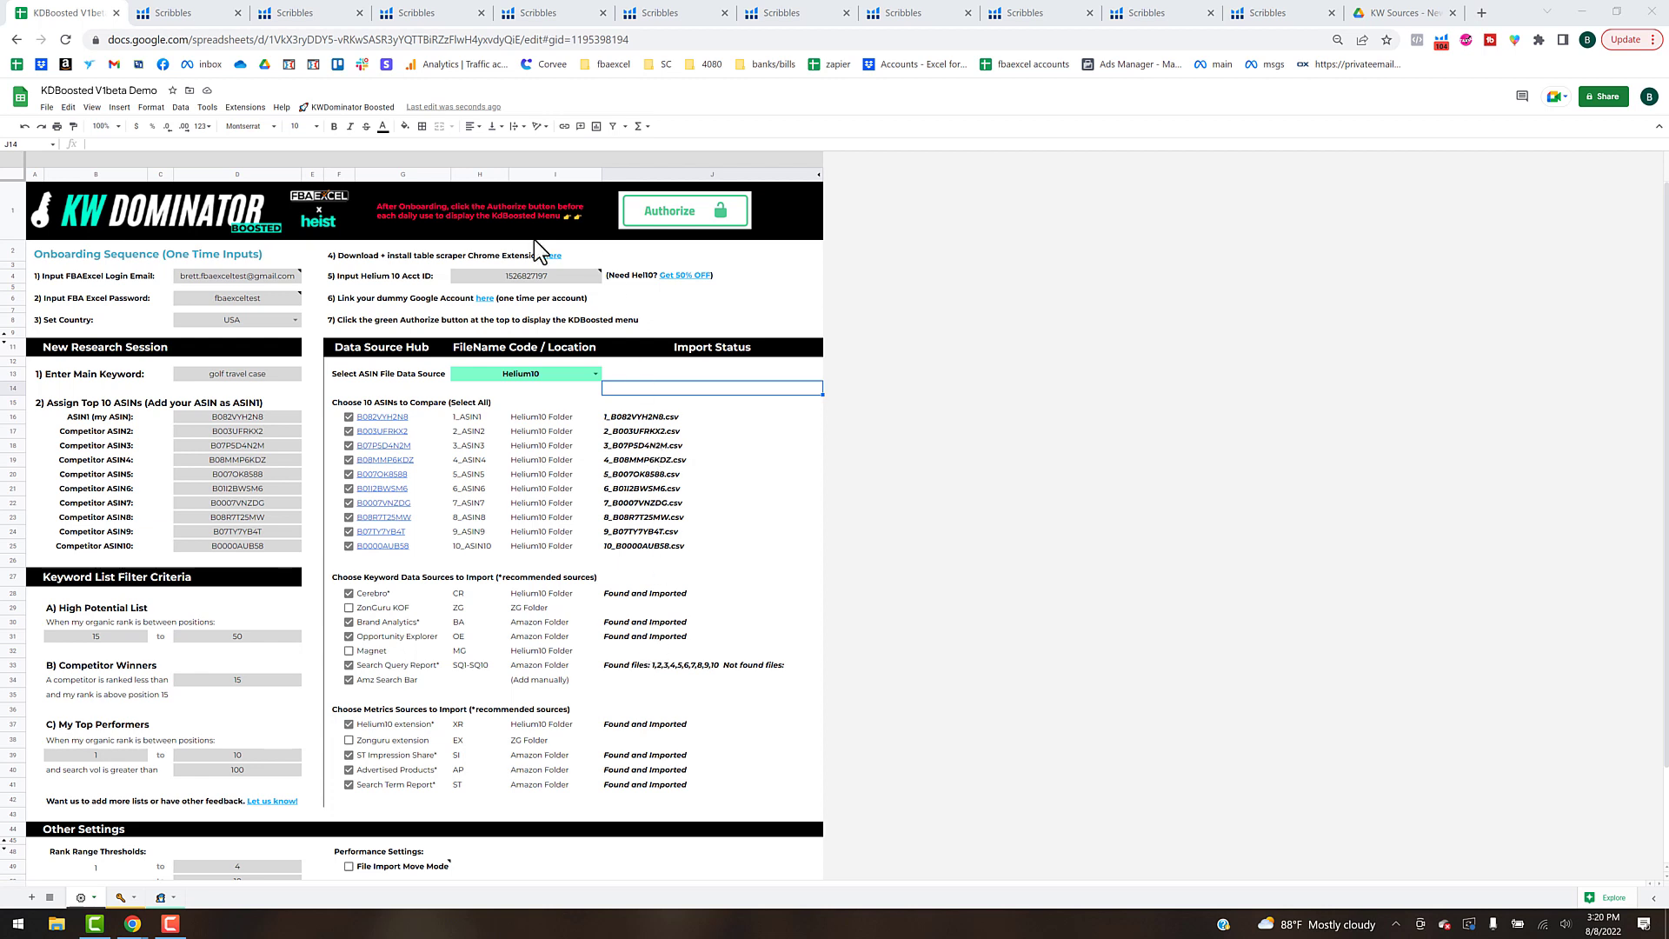
Start the KWDominator Cerebro keyword import, then decline it for now.
{"action": "left_click", "coordinate": [368, 108]}
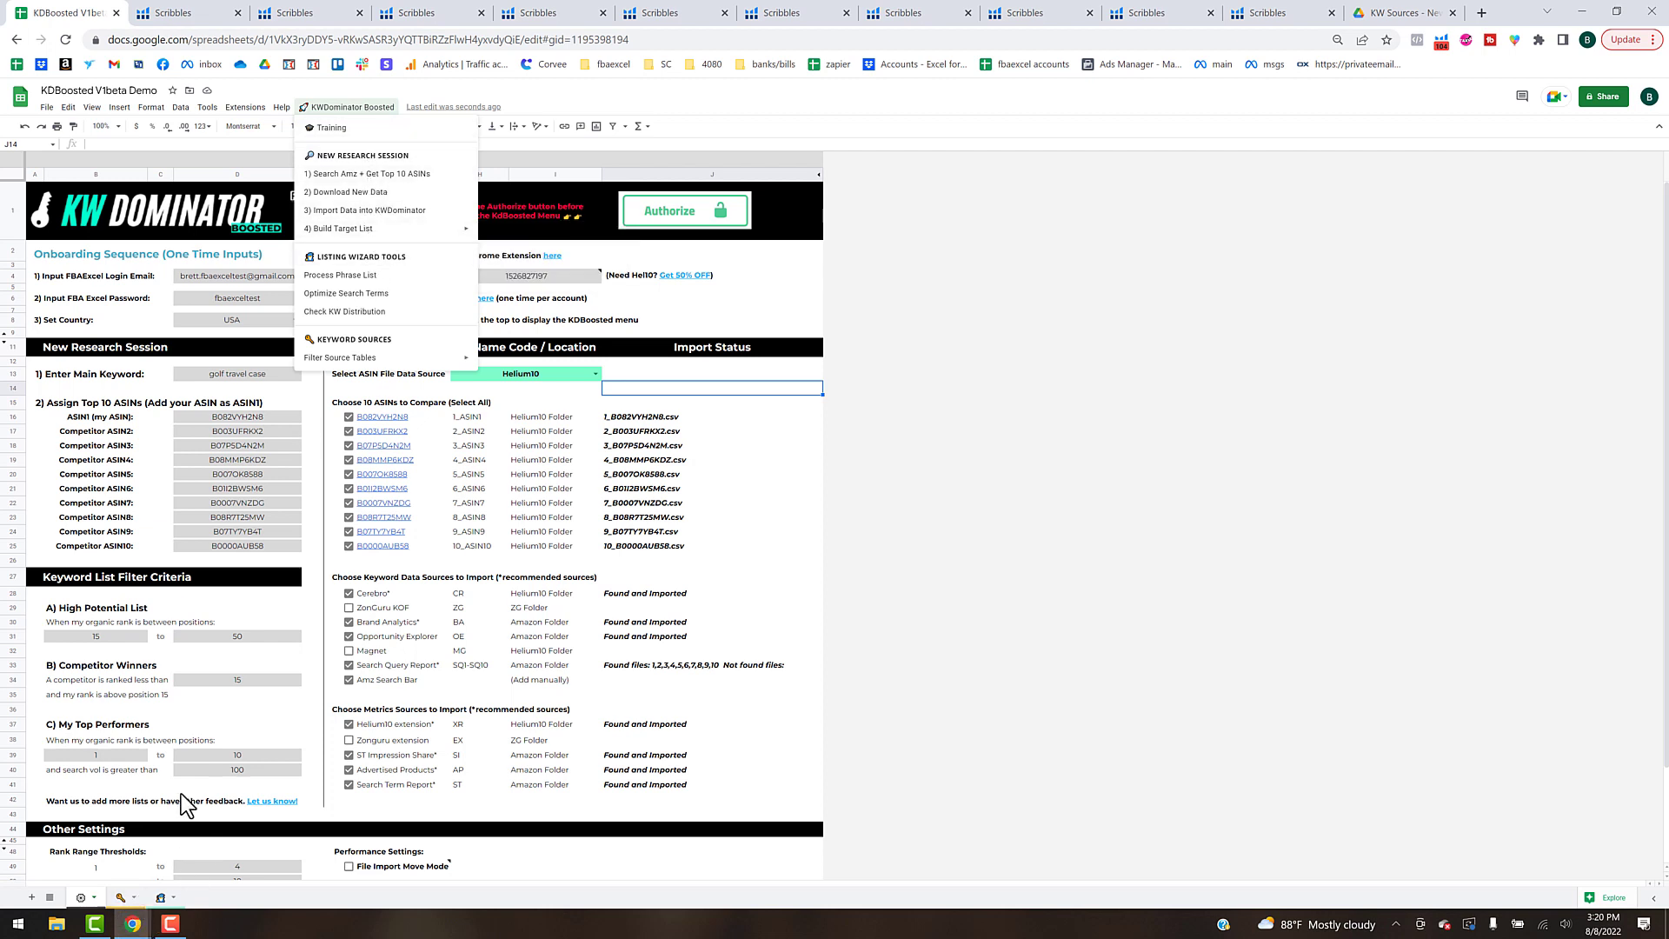
{"action": "mouse_move", "coordinate": [419, 231]}
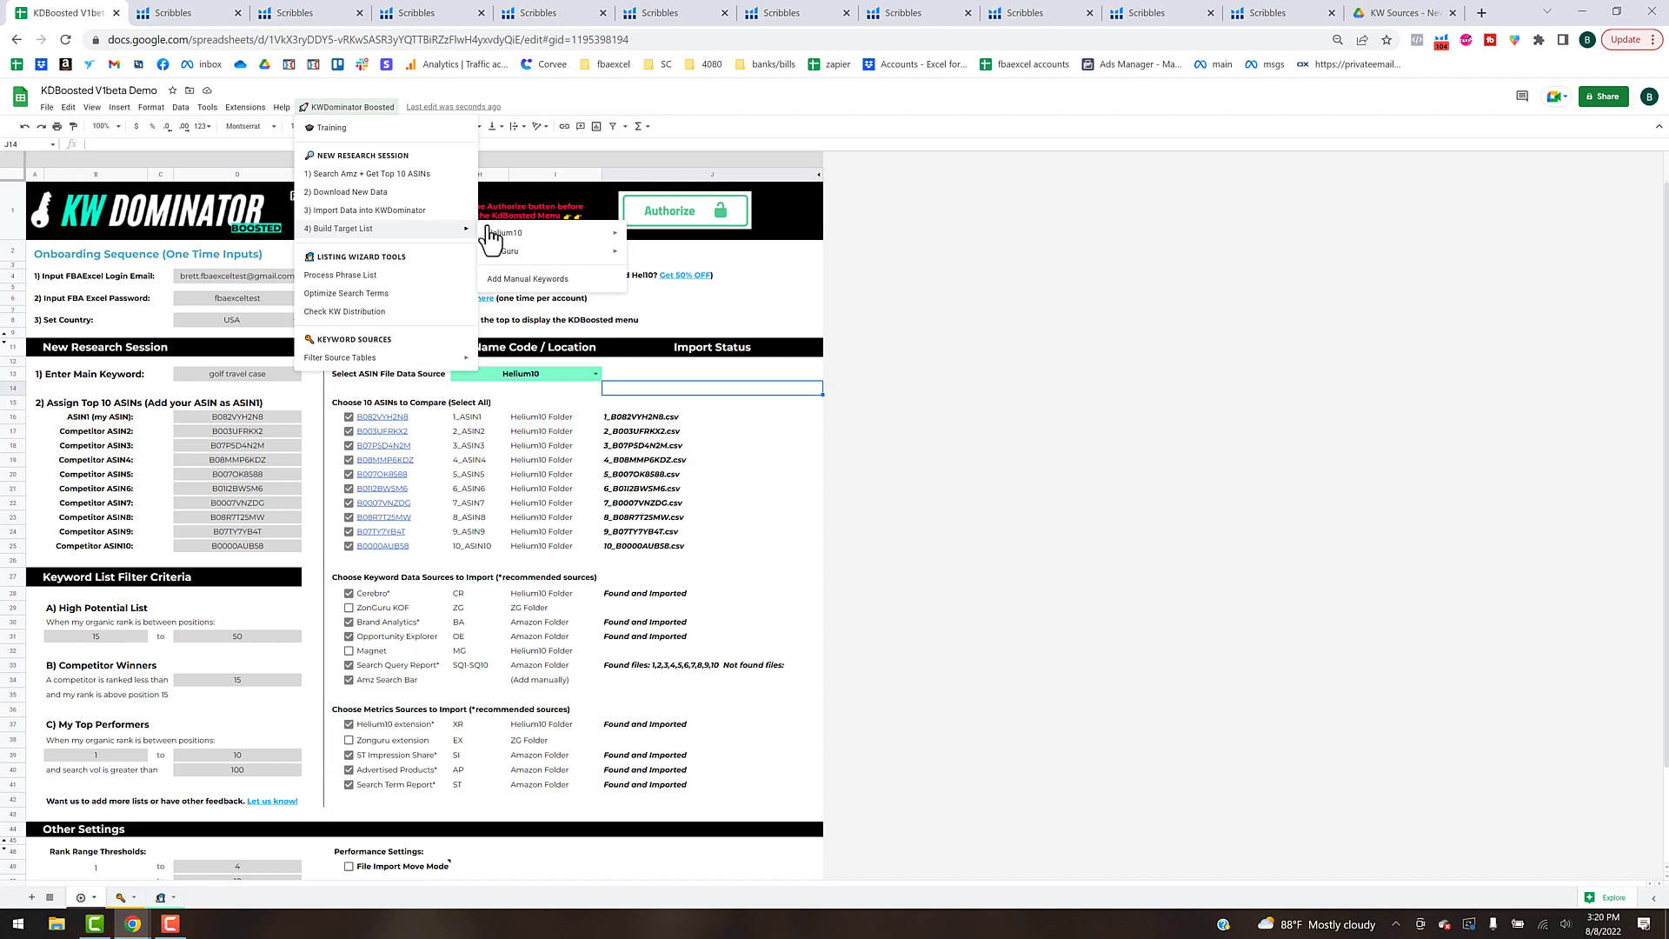
{"action": "mouse_move", "coordinate": [516, 235]}
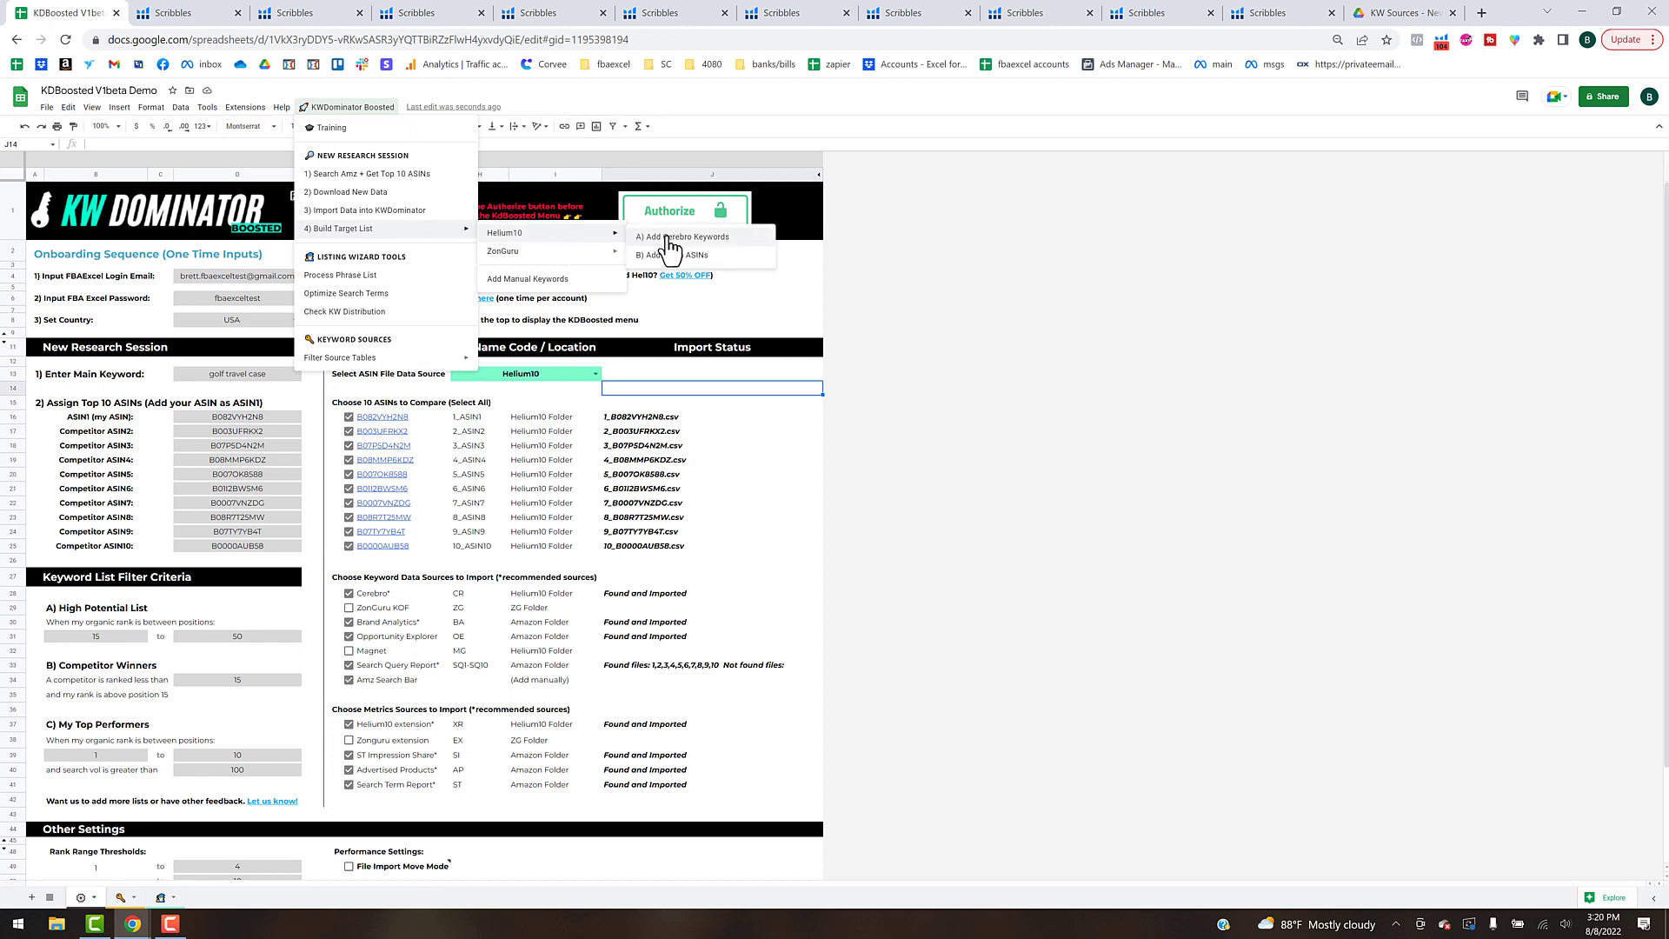
{"action": "left_click", "coordinate": [737, 240]}
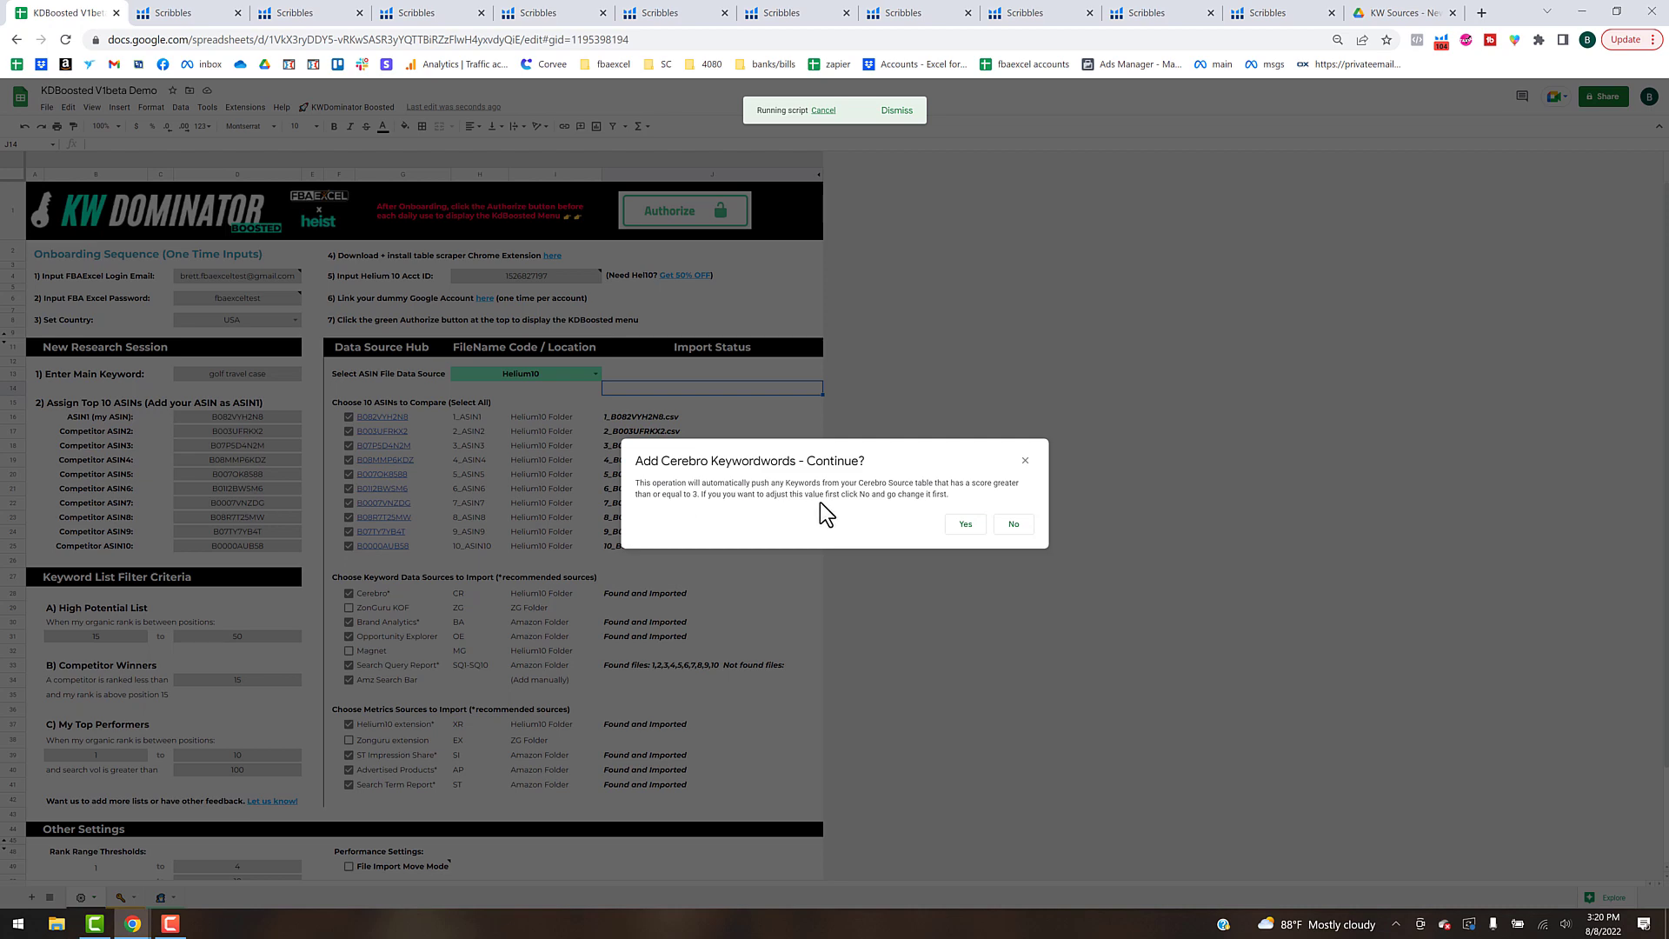
{"action": "left_click", "coordinate": [999, 525]}
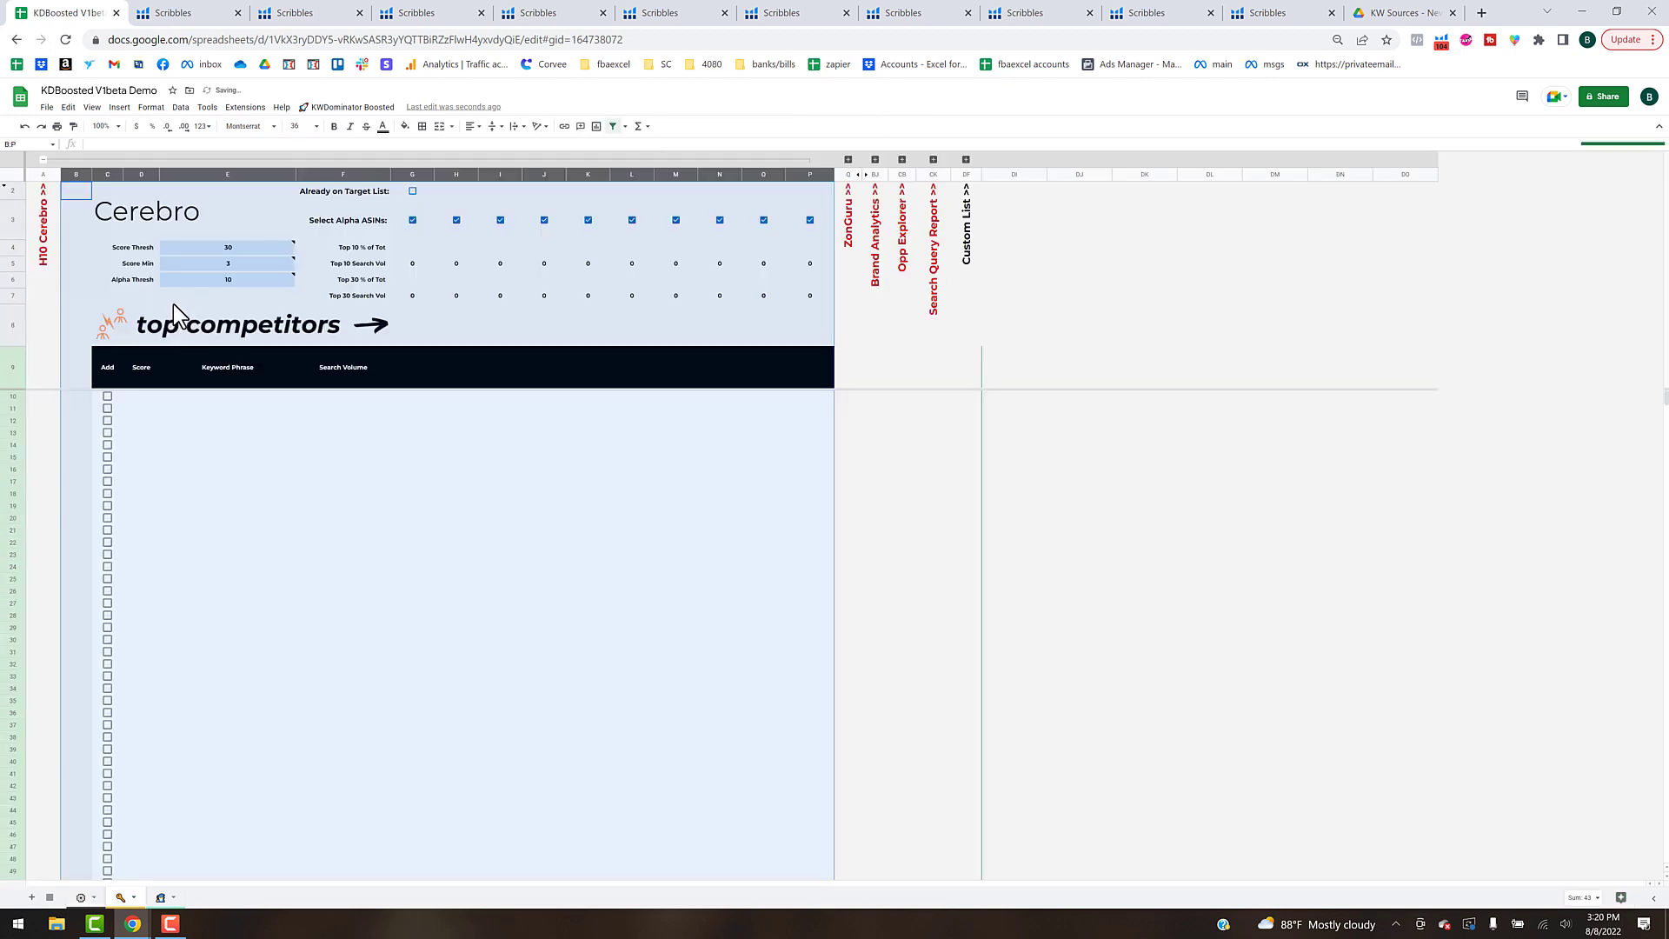
Clear the column selection on the Cerebro sheet and read the Score Min note.
{"action": "left_click", "coordinate": [387, 433]}
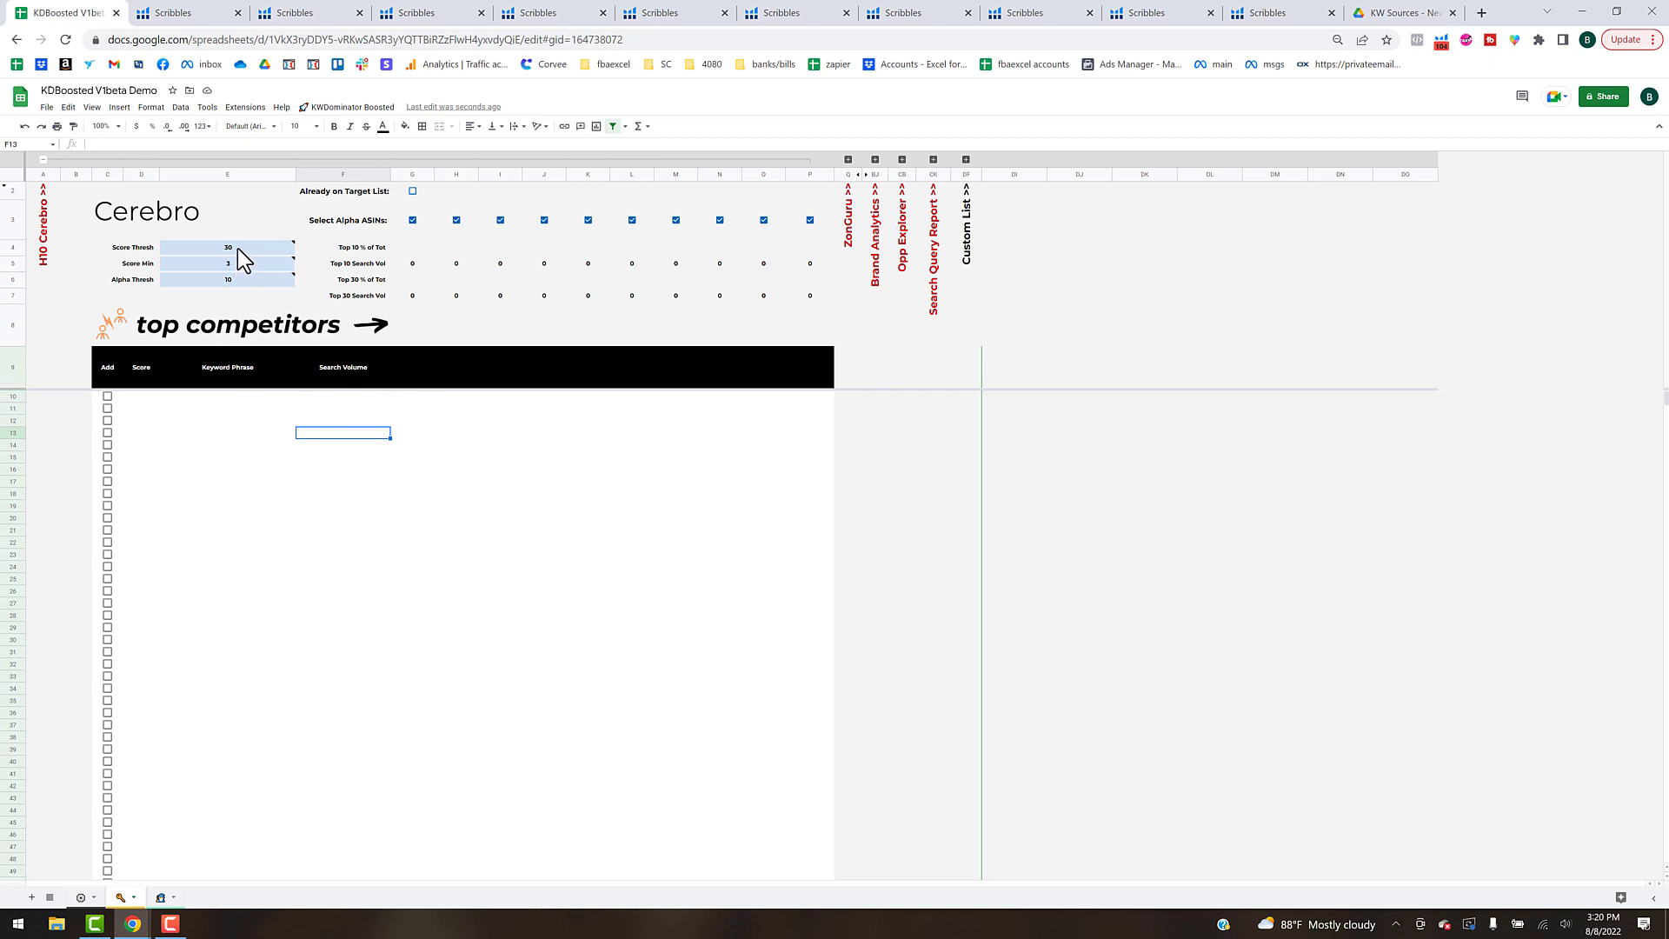
{"action": "mouse_move", "coordinate": [241, 261]}
{"action": "left_click", "coordinate": [519, 400]}
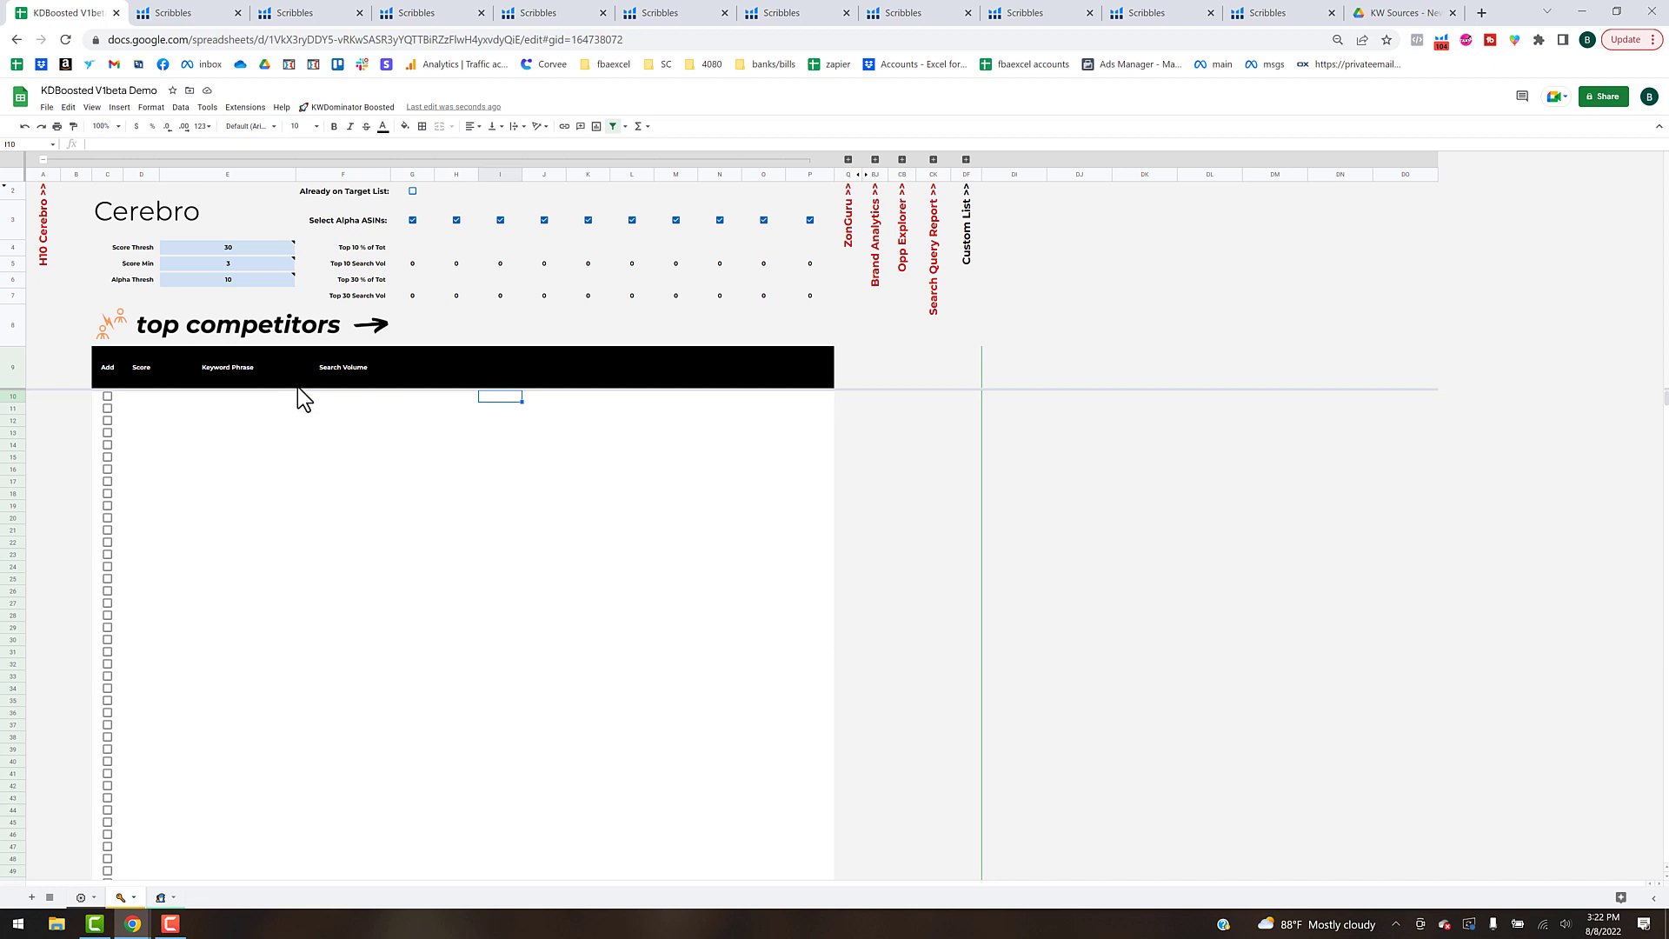
{"action": "left_click", "coordinate": [247, 264]}
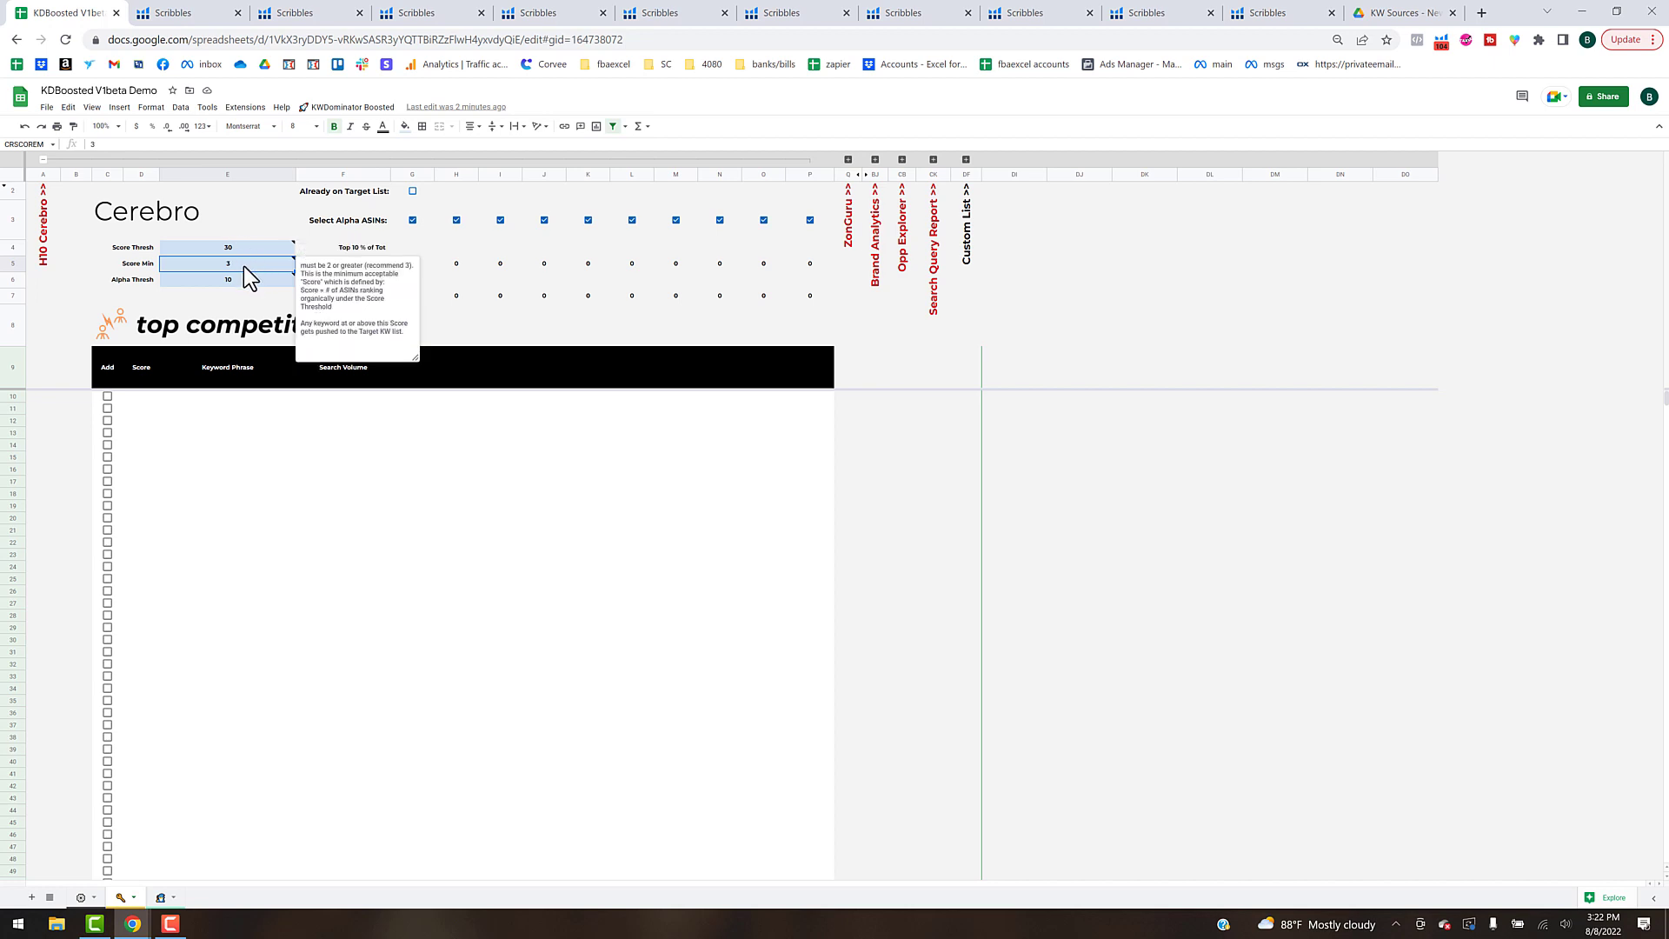
{"action": "mouse_move", "coordinate": [252, 252]}
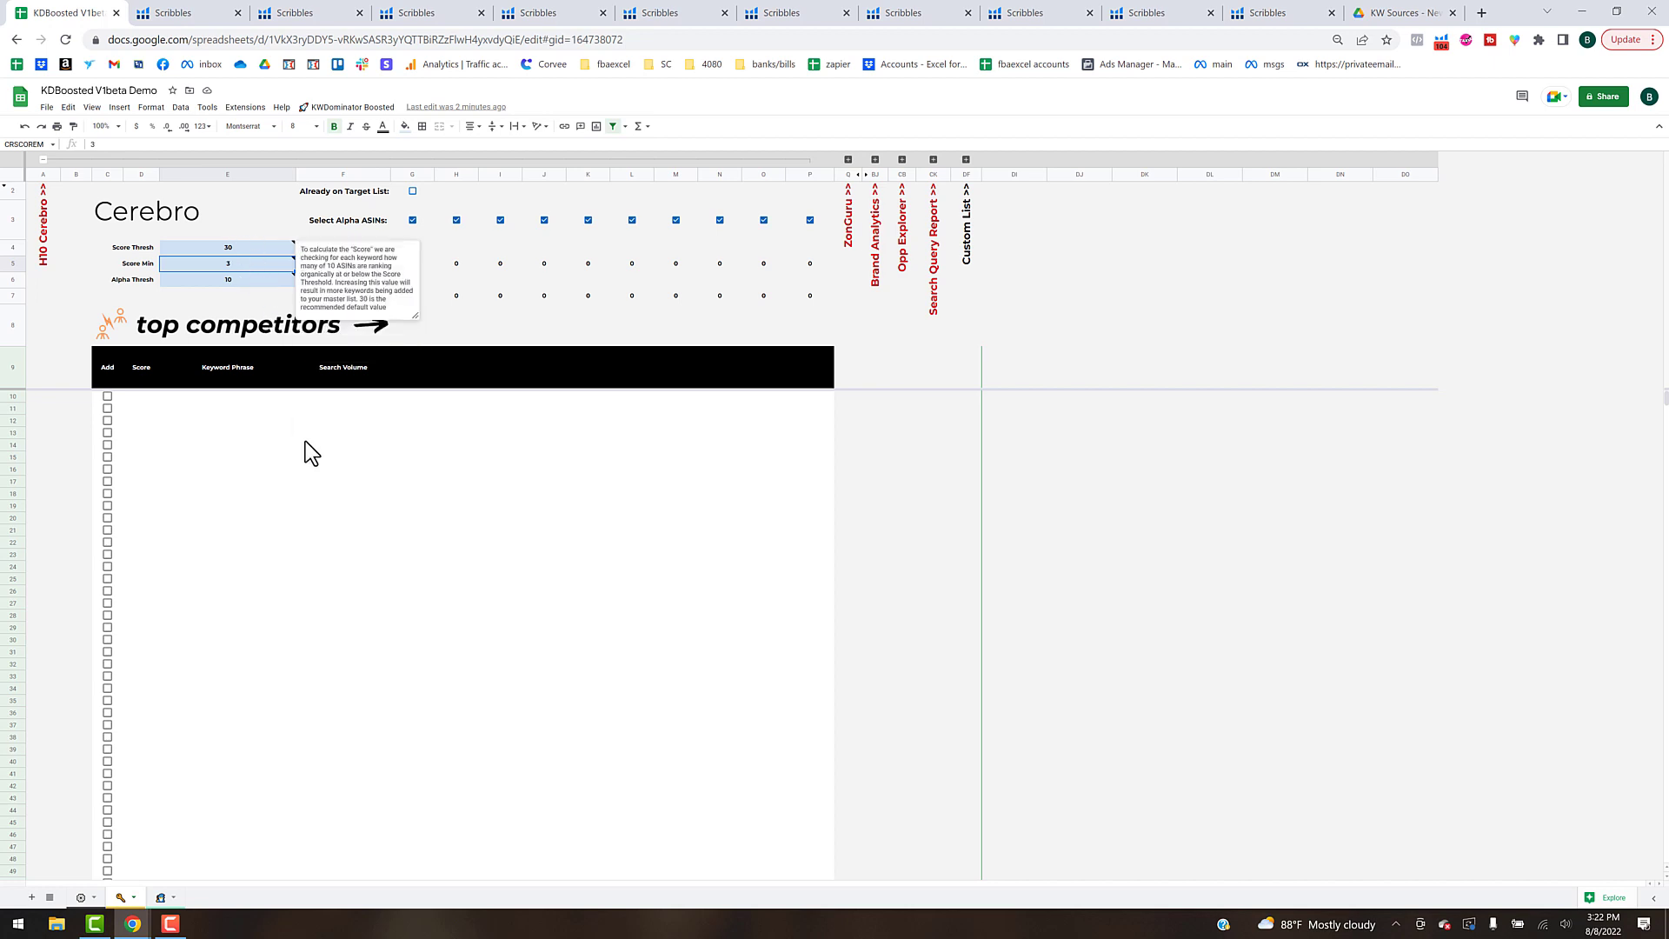
{"action": "left_click", "coordinate": [305, 441]}
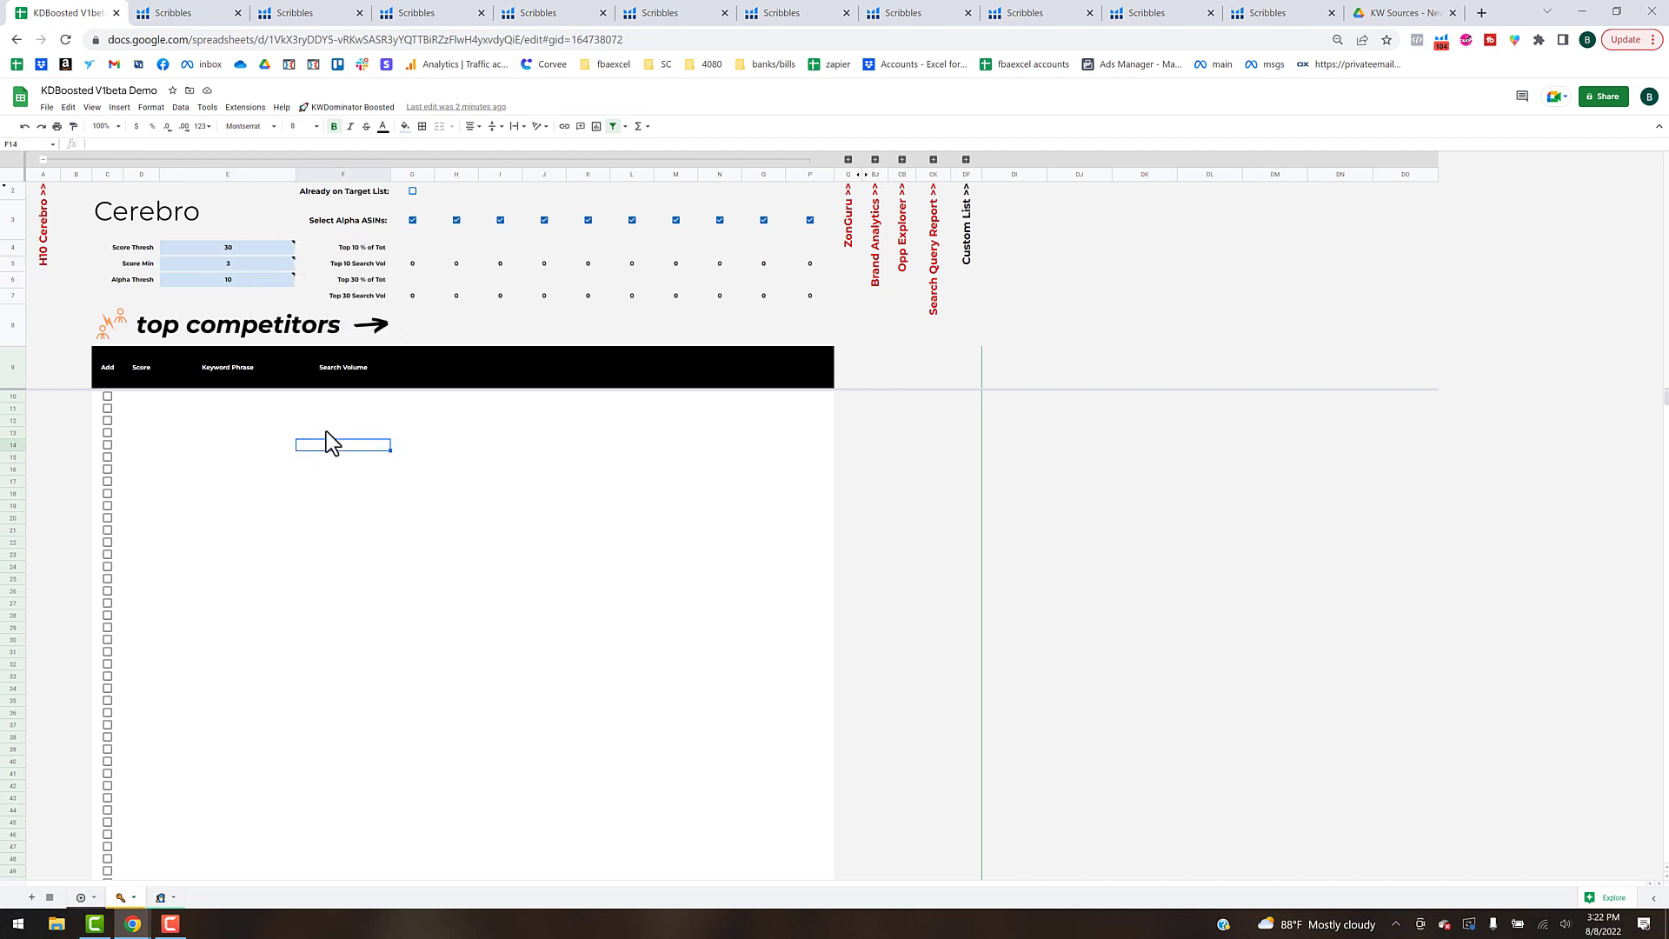
{"action": "left_click", "coordinate": [347, 107]}
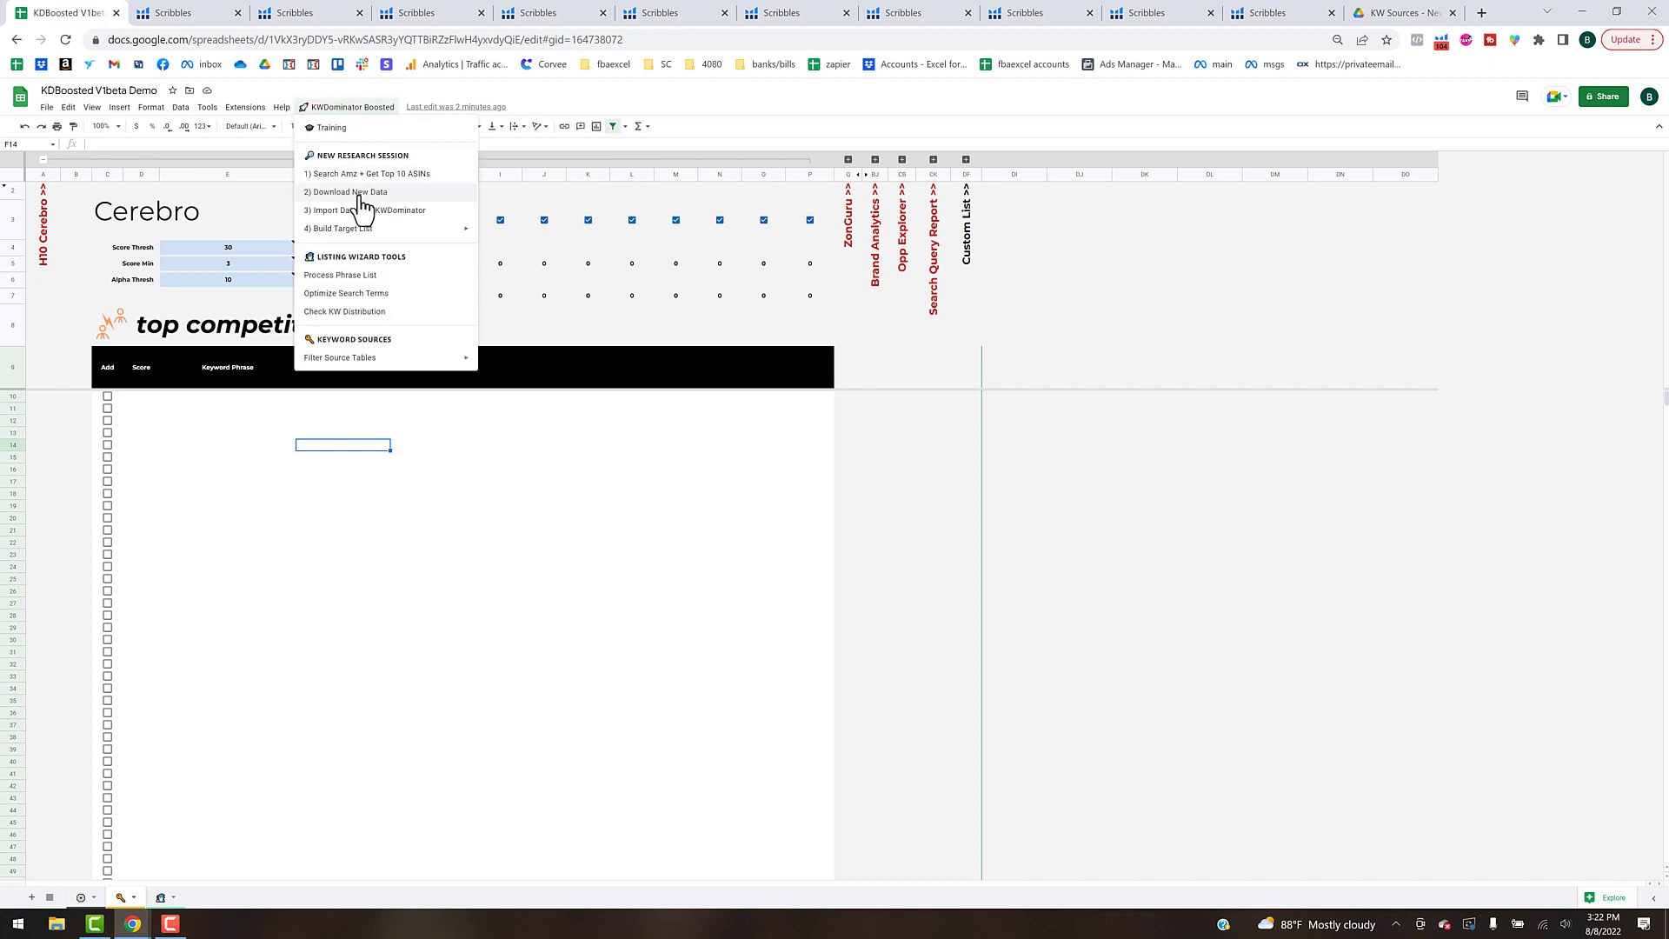
Run Helium10 > A) Add Cerebro Keywords, confirming to add keywords scoring 3 or more.
{"action": "mouse_move", "coordinate": [369, 229]}
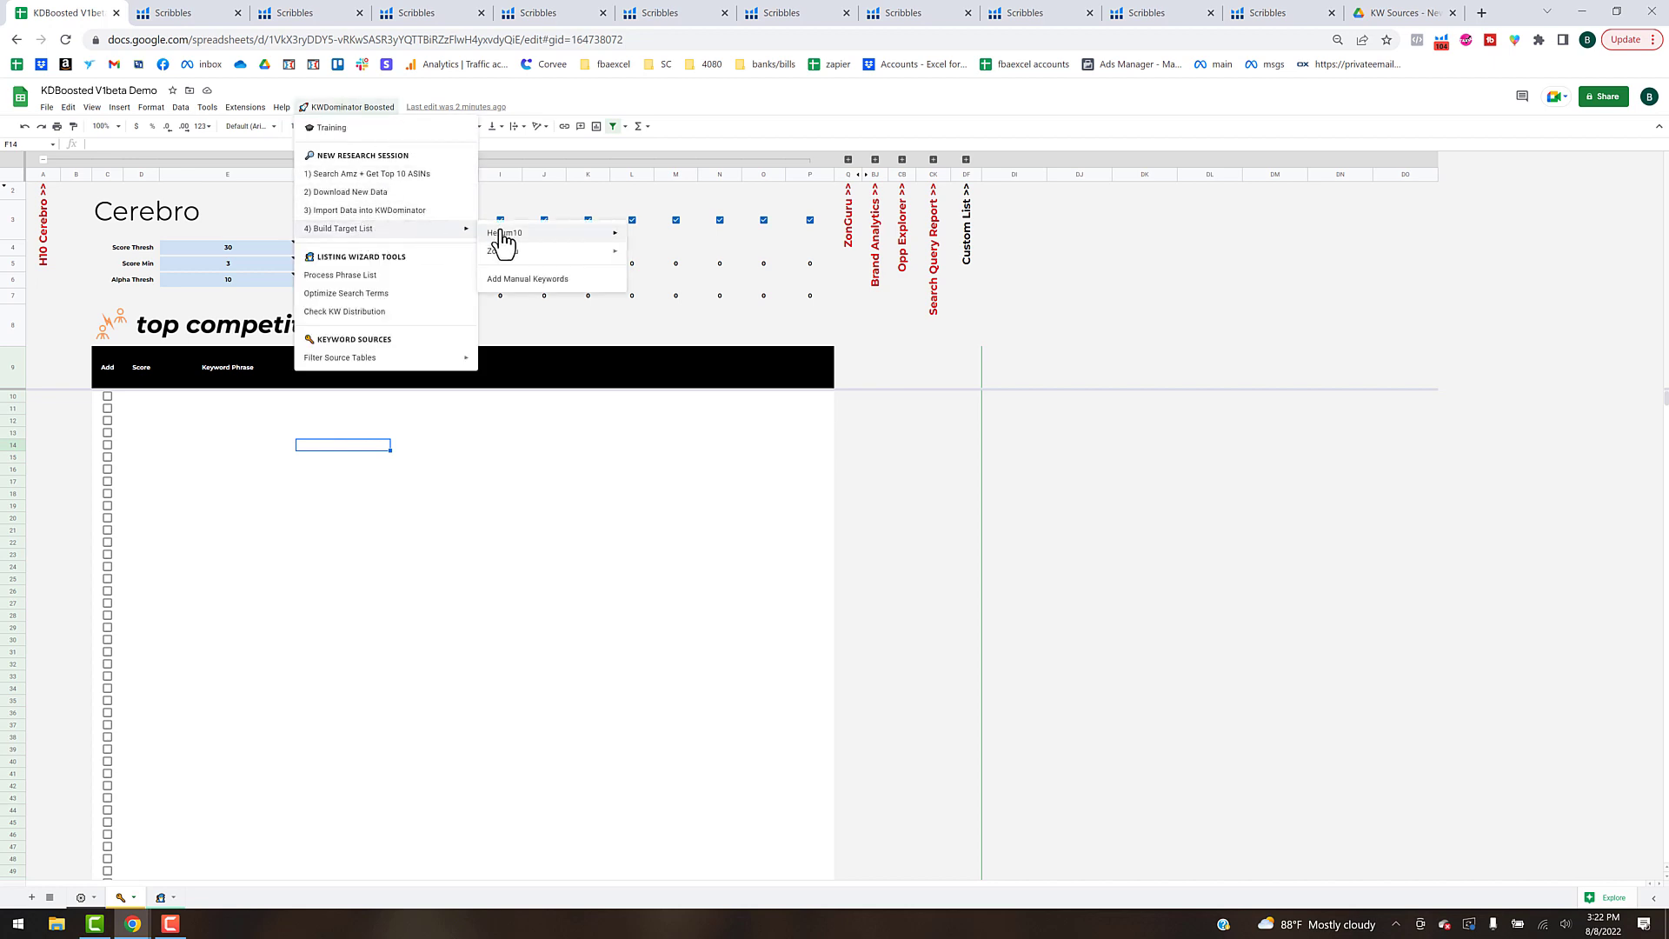
{"action": "mouse_move", "coordinate": [503, 241]}
{"action": "left_click", "coordinate": [681, 249]}
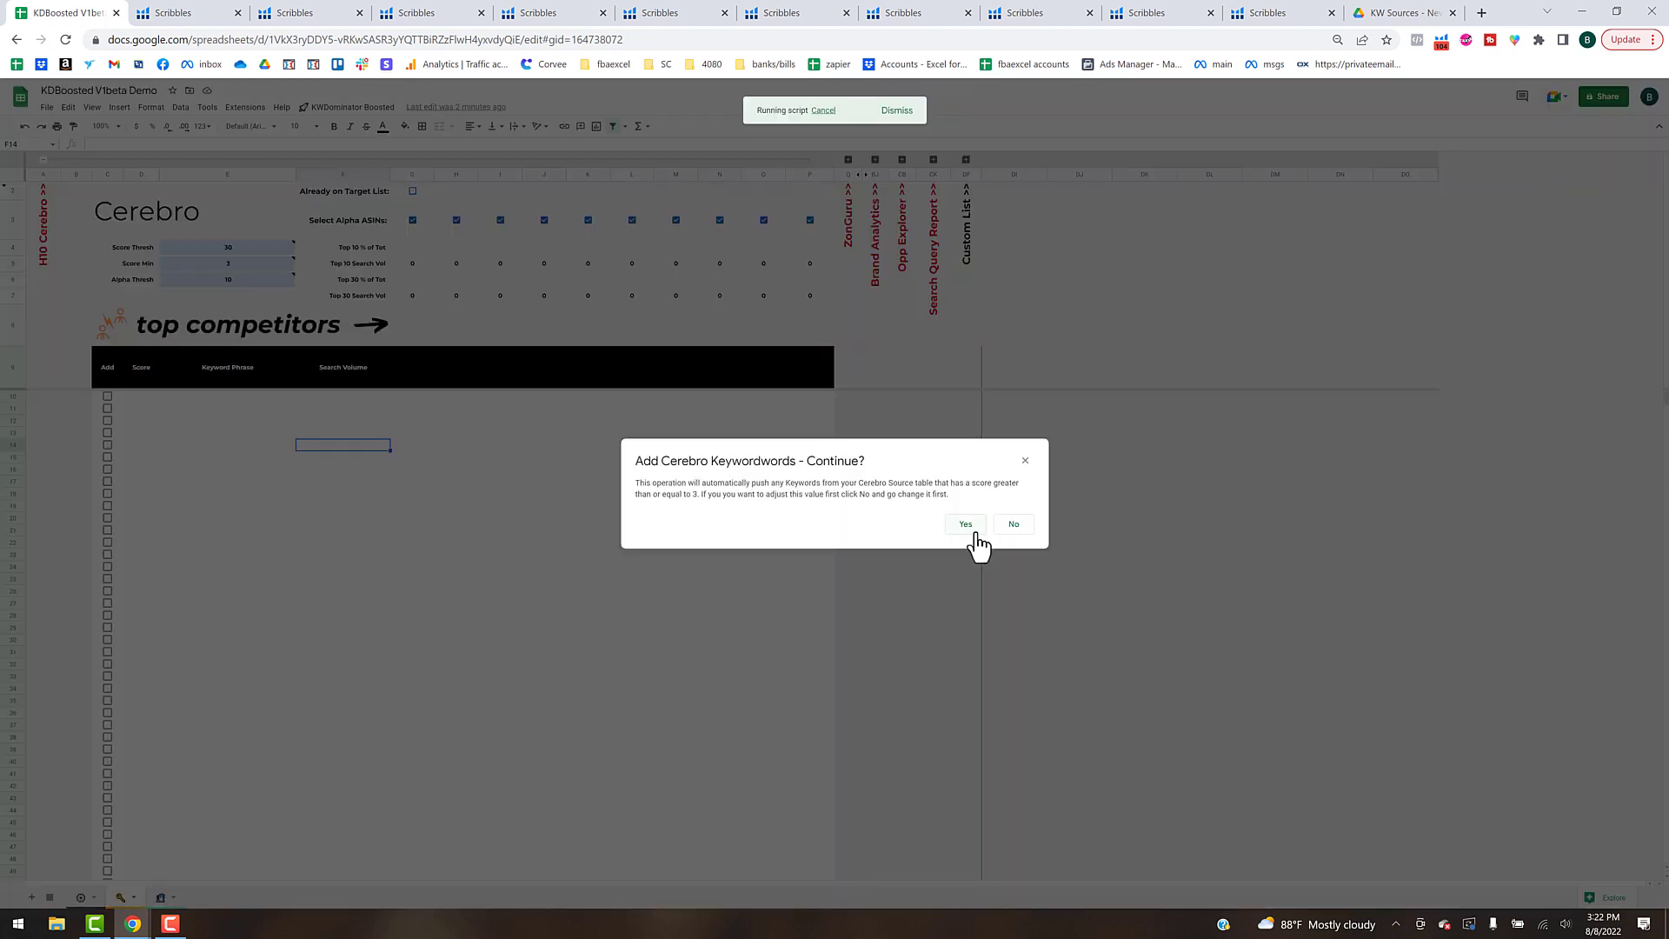
{"action": "key", "text": "Return"}
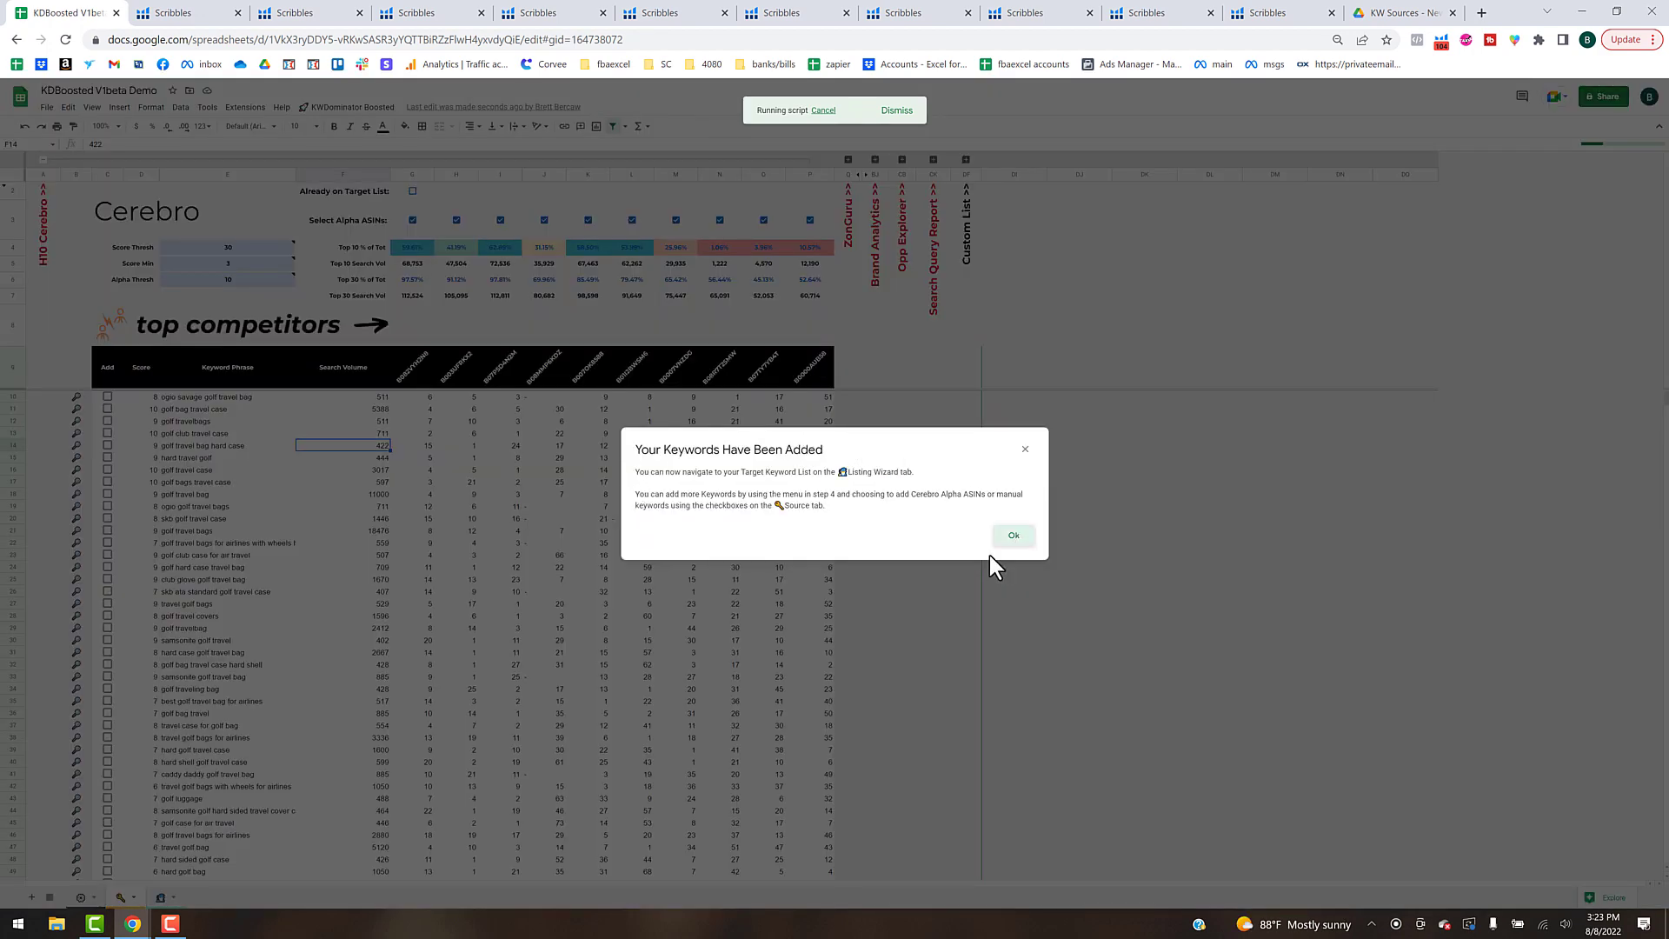
{"action": "left_click", "coordinate": [1013, 537]}
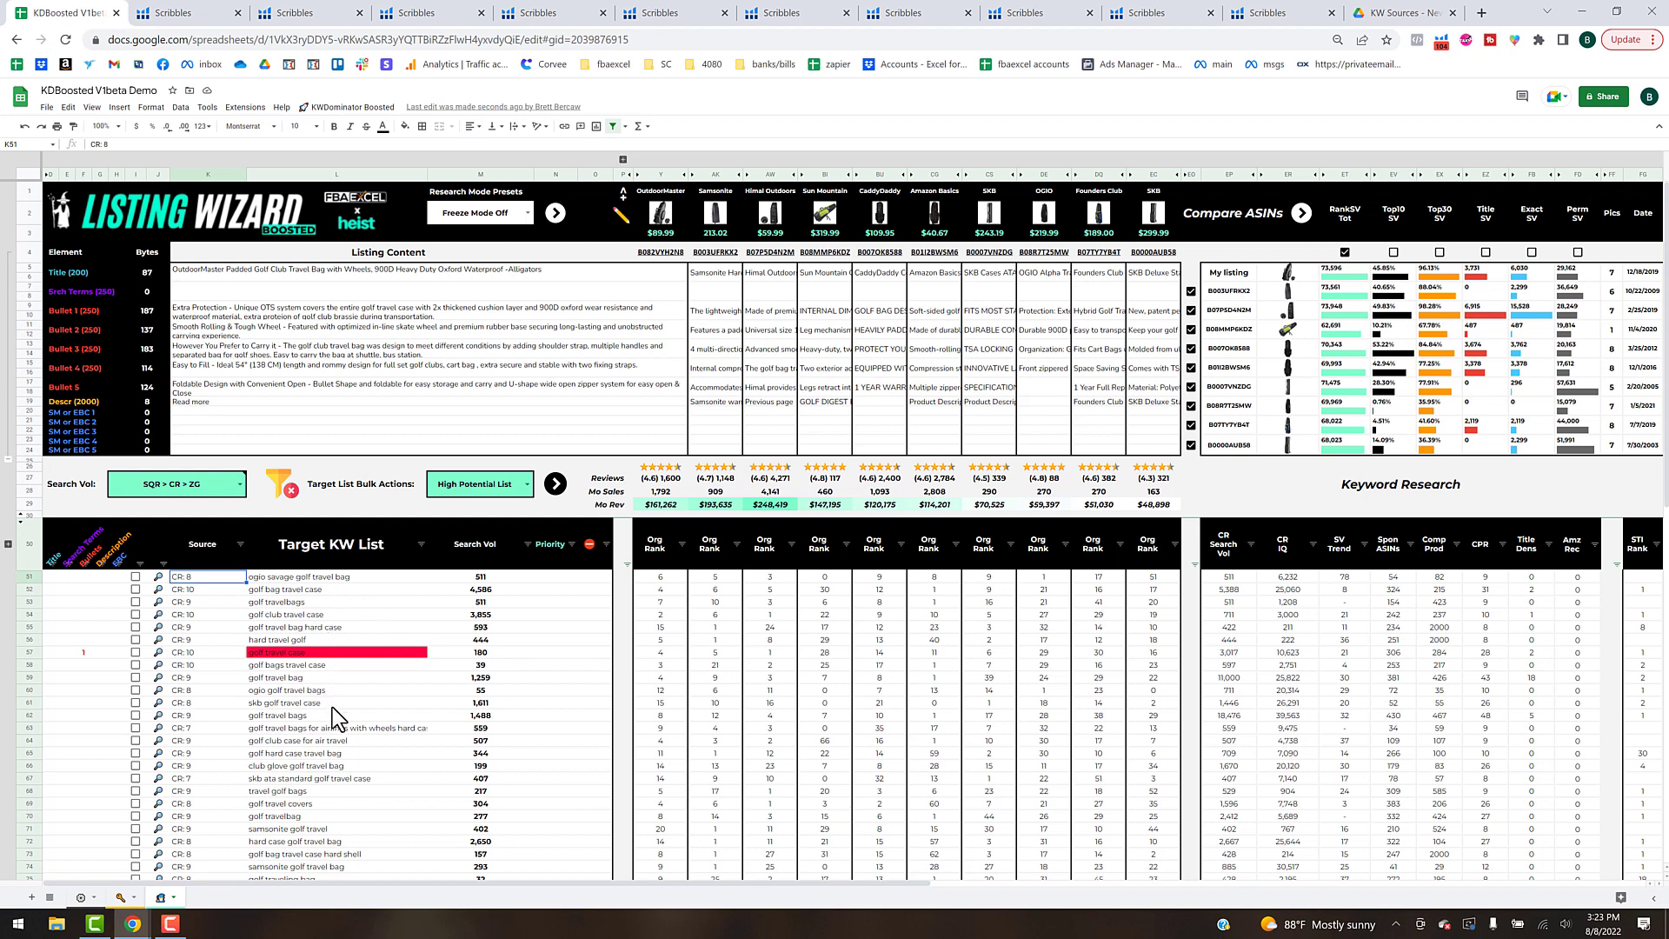
Return to the Cerebro sheet, now filled with scored golf travel bag keywords.
{"action": "left_click", "coordinate": [120, 897]}
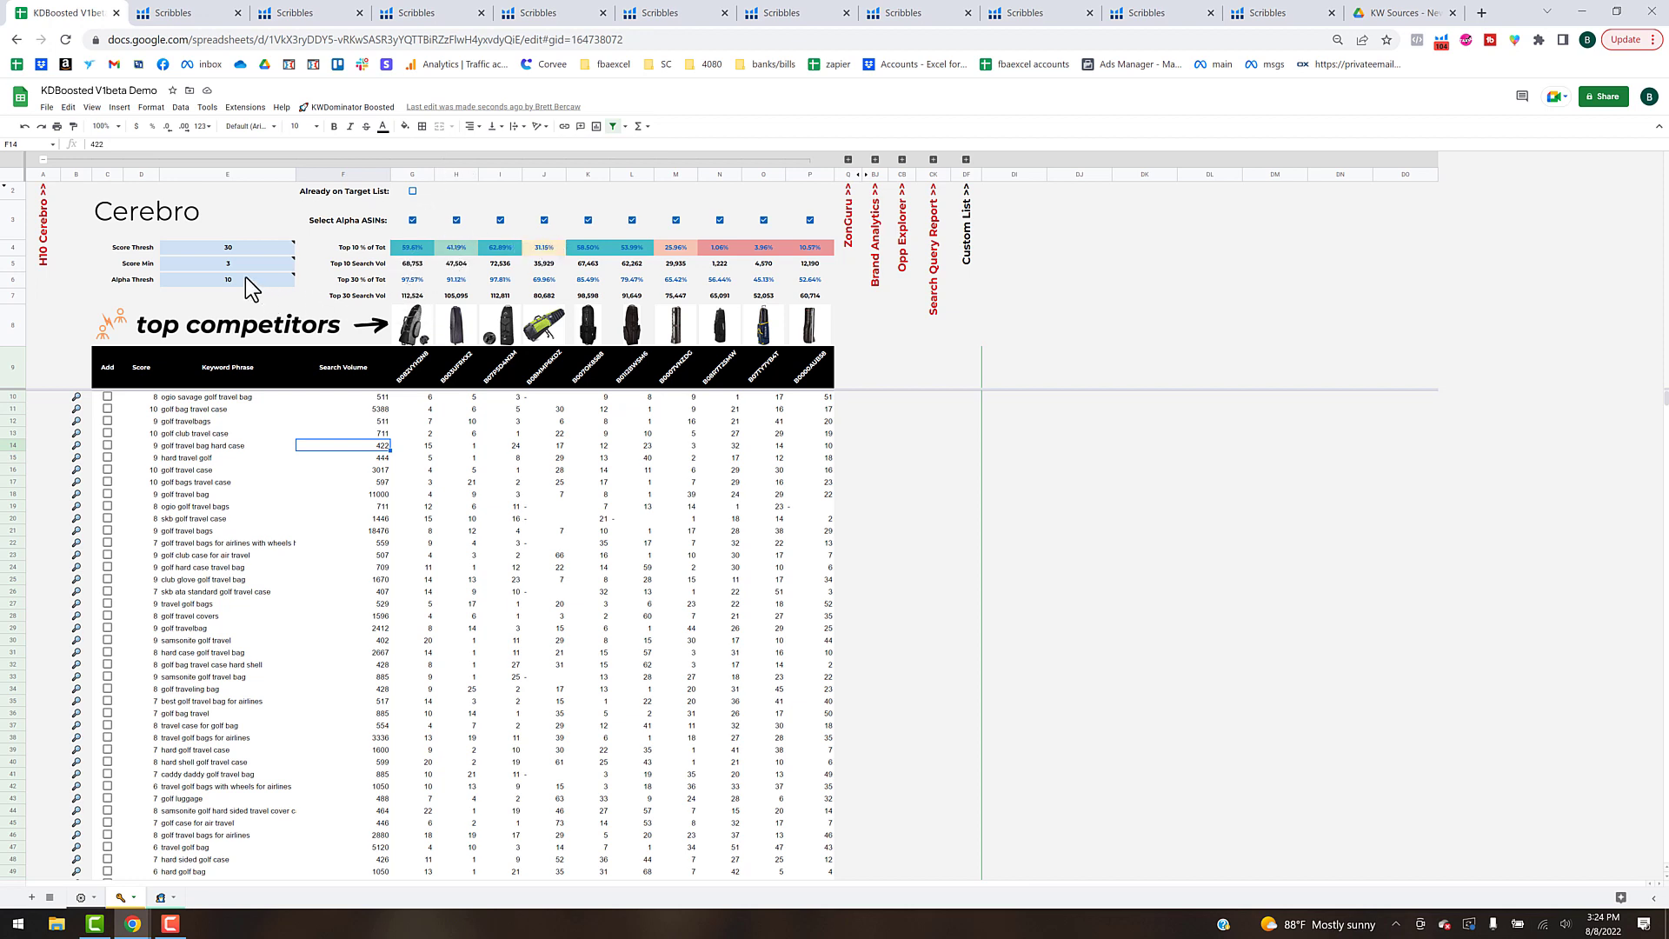
{"action": "mouse_move", "coordinate": [244, 280]}
{"action": "left_click", "coordinate": [228, 267]}
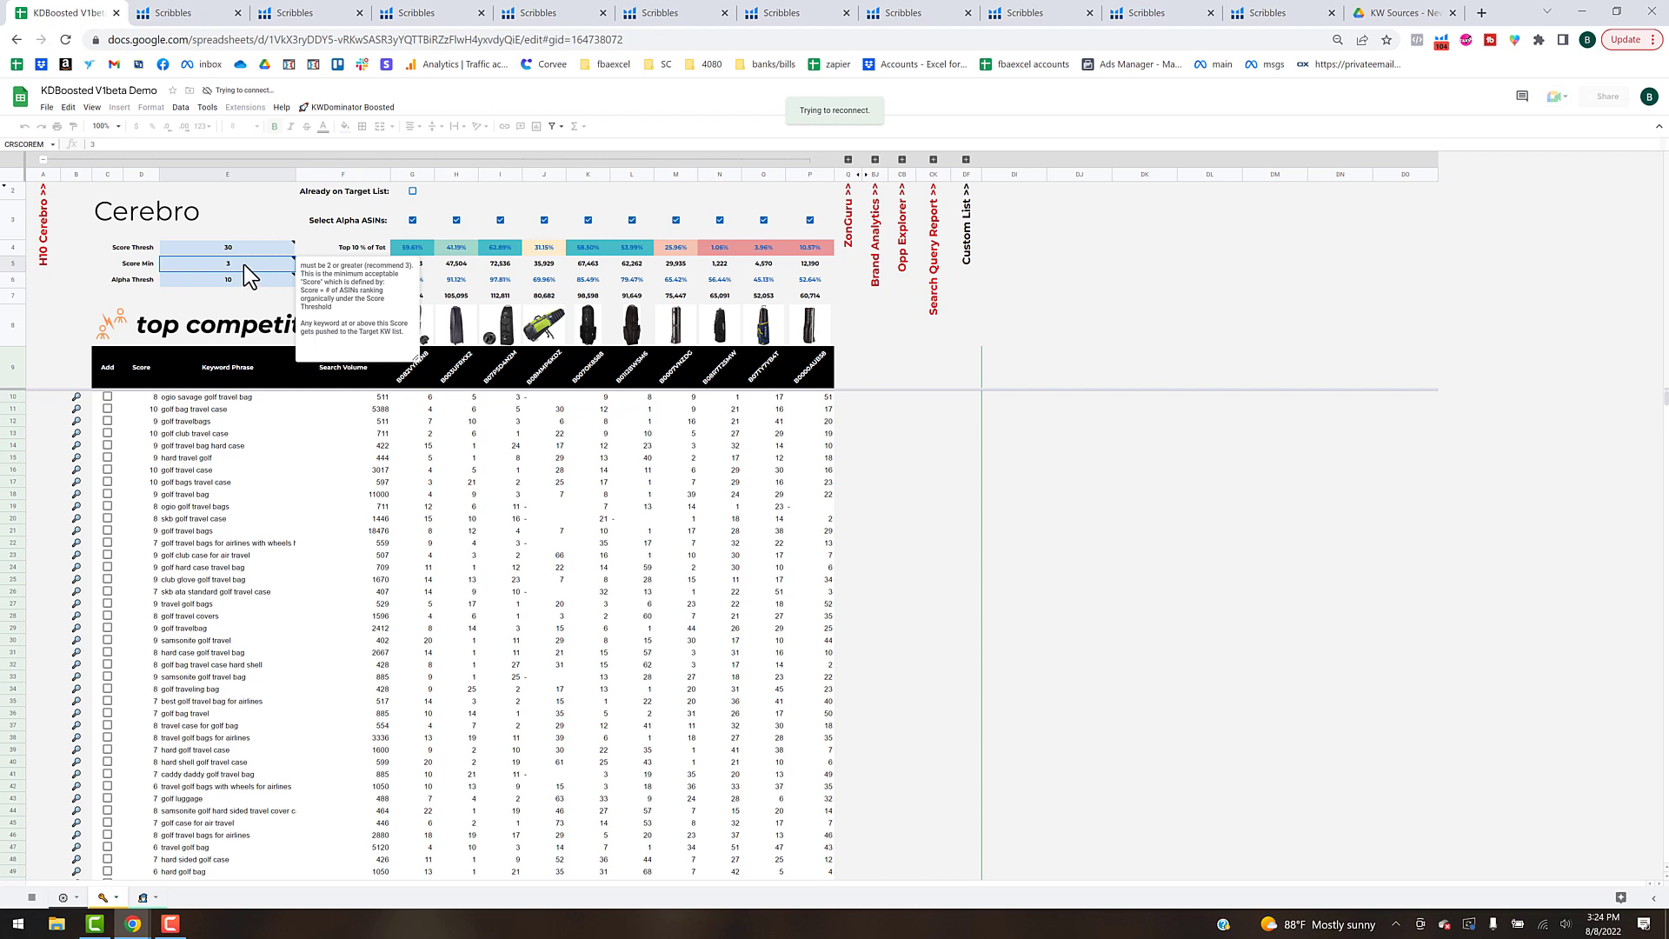
{"action": "left_click", "coordinate": [562, 422]}
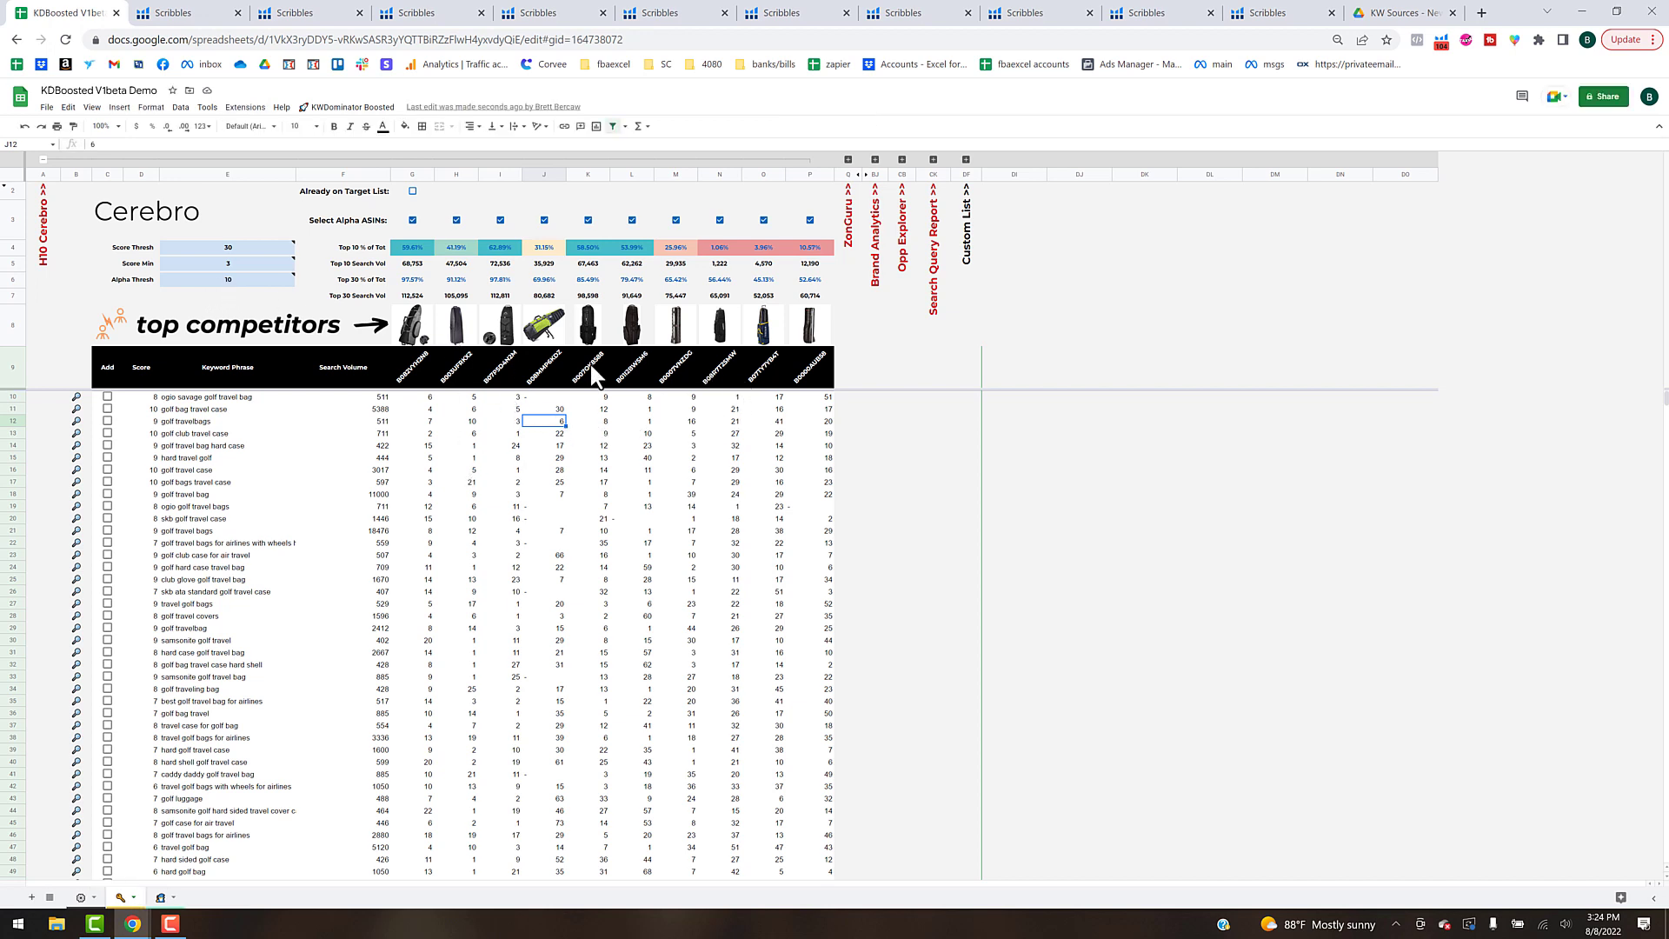
{"action": "mouse_move", "coordinate": [737, 344]}
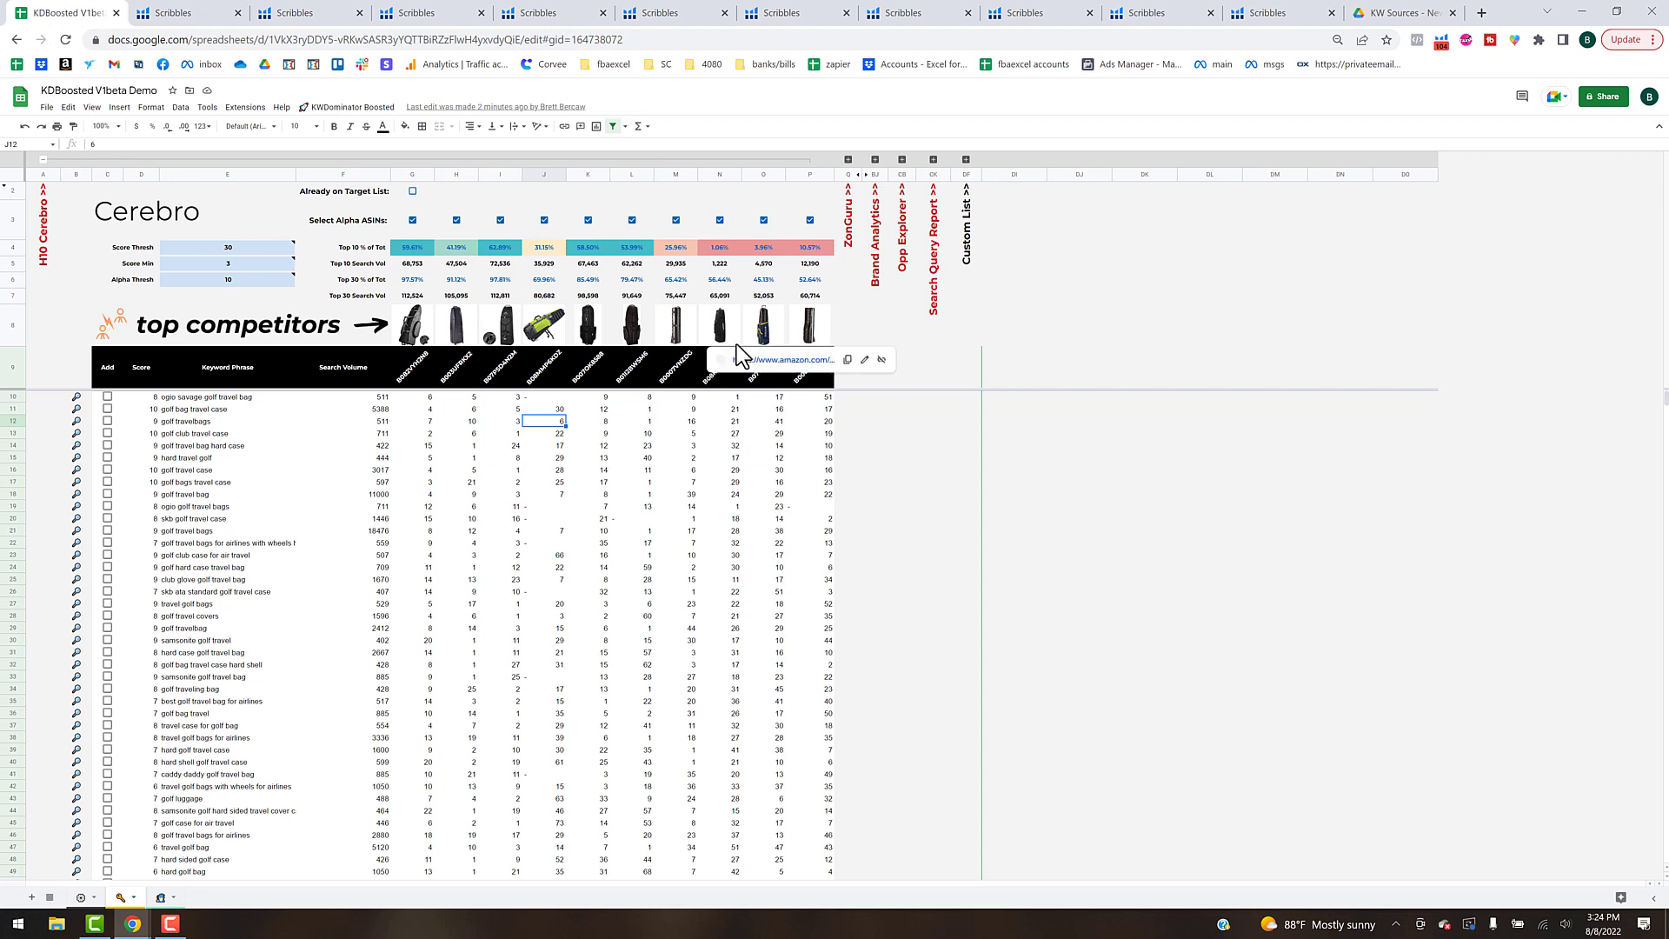
{"action": "mouse_move", "coordinate": [603, 349]}
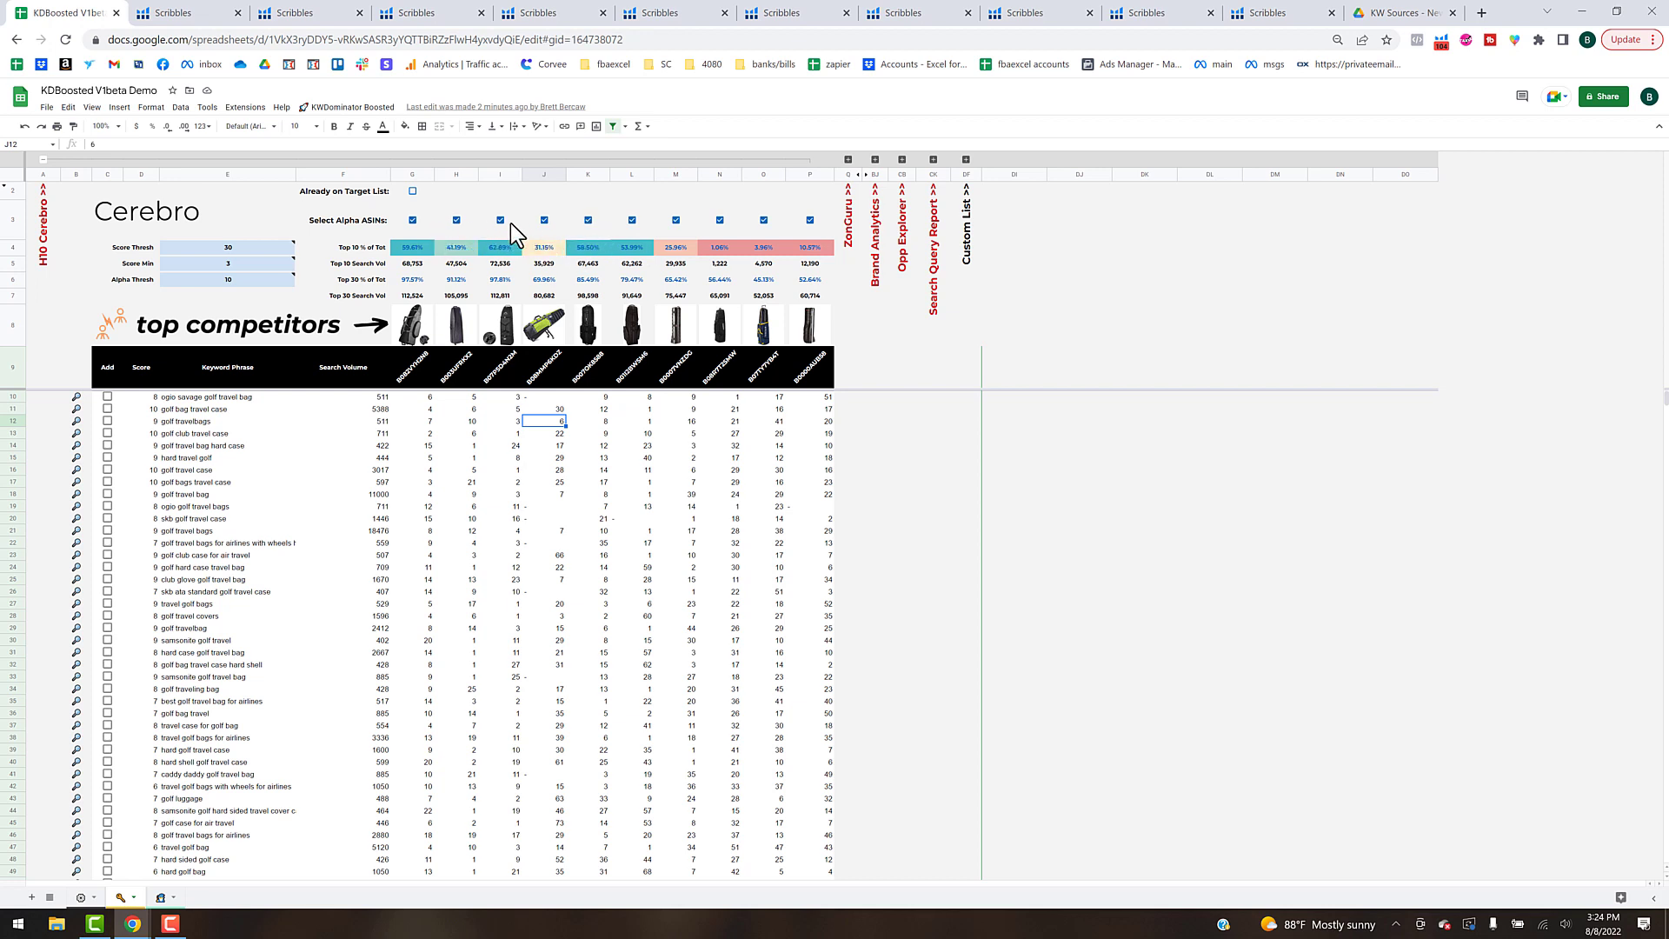
{"action": "left_click", "coordinate": [352, 108]}
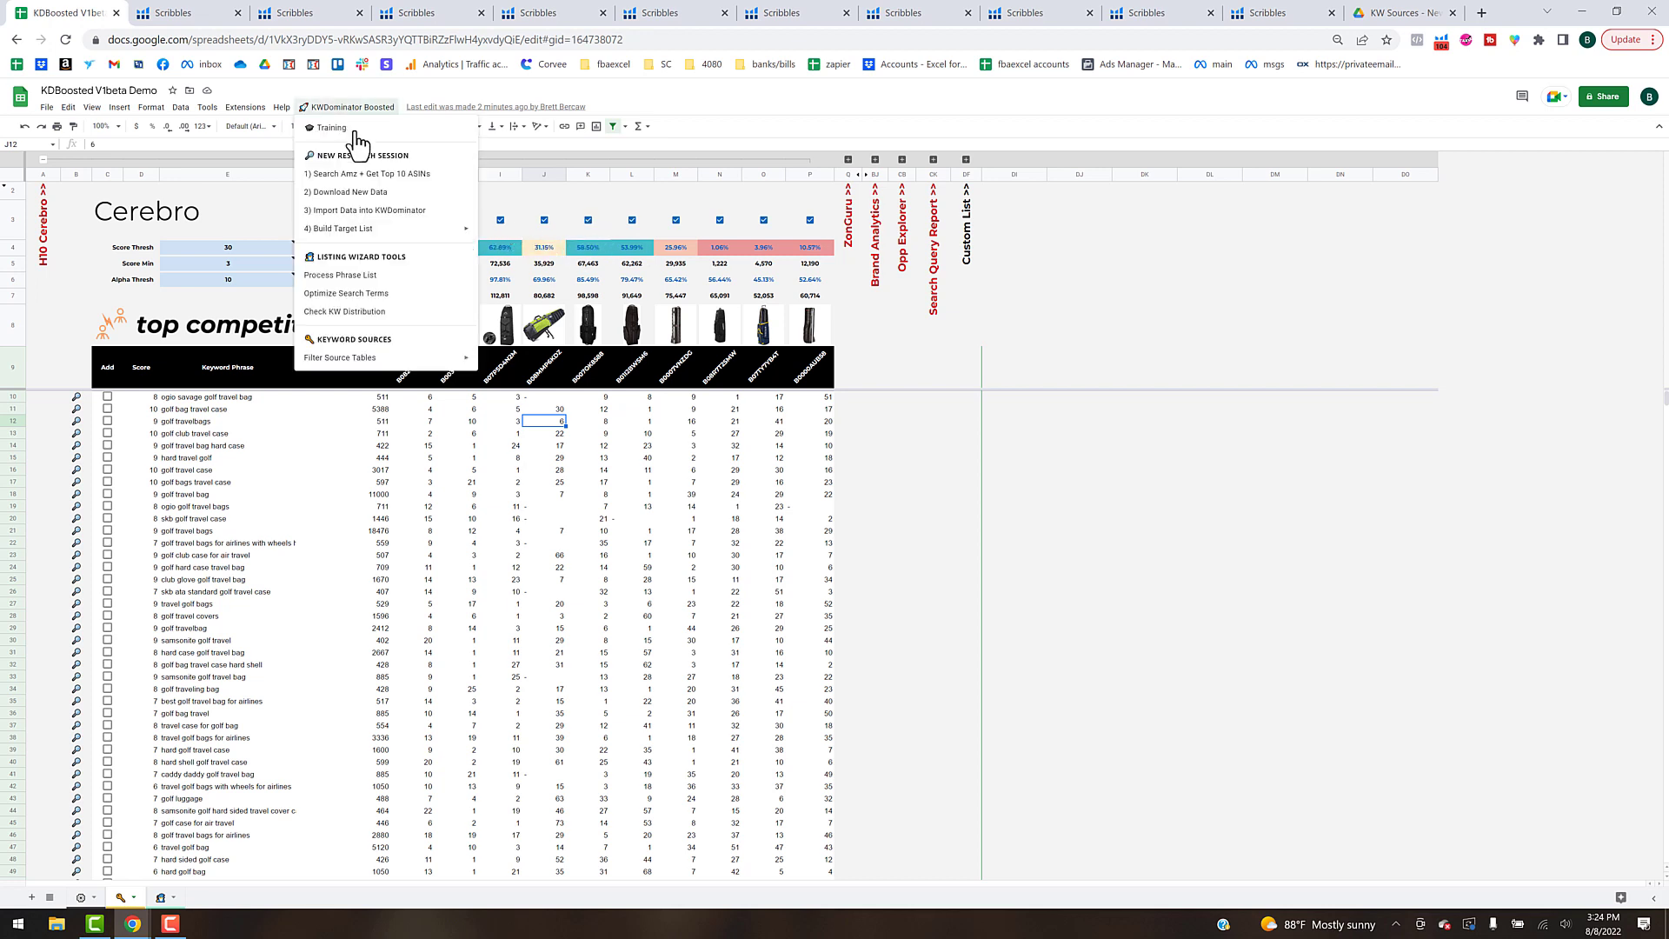
Run Helium10 > B) Add Alpha ASINs to import alpha-ASIN keywords, then view the Listing Wizard sheet.
{"action": "mouse_move", "coordinate": [361, 230]}
{"action": "mouse_move", "coordinate": [509, 235]}
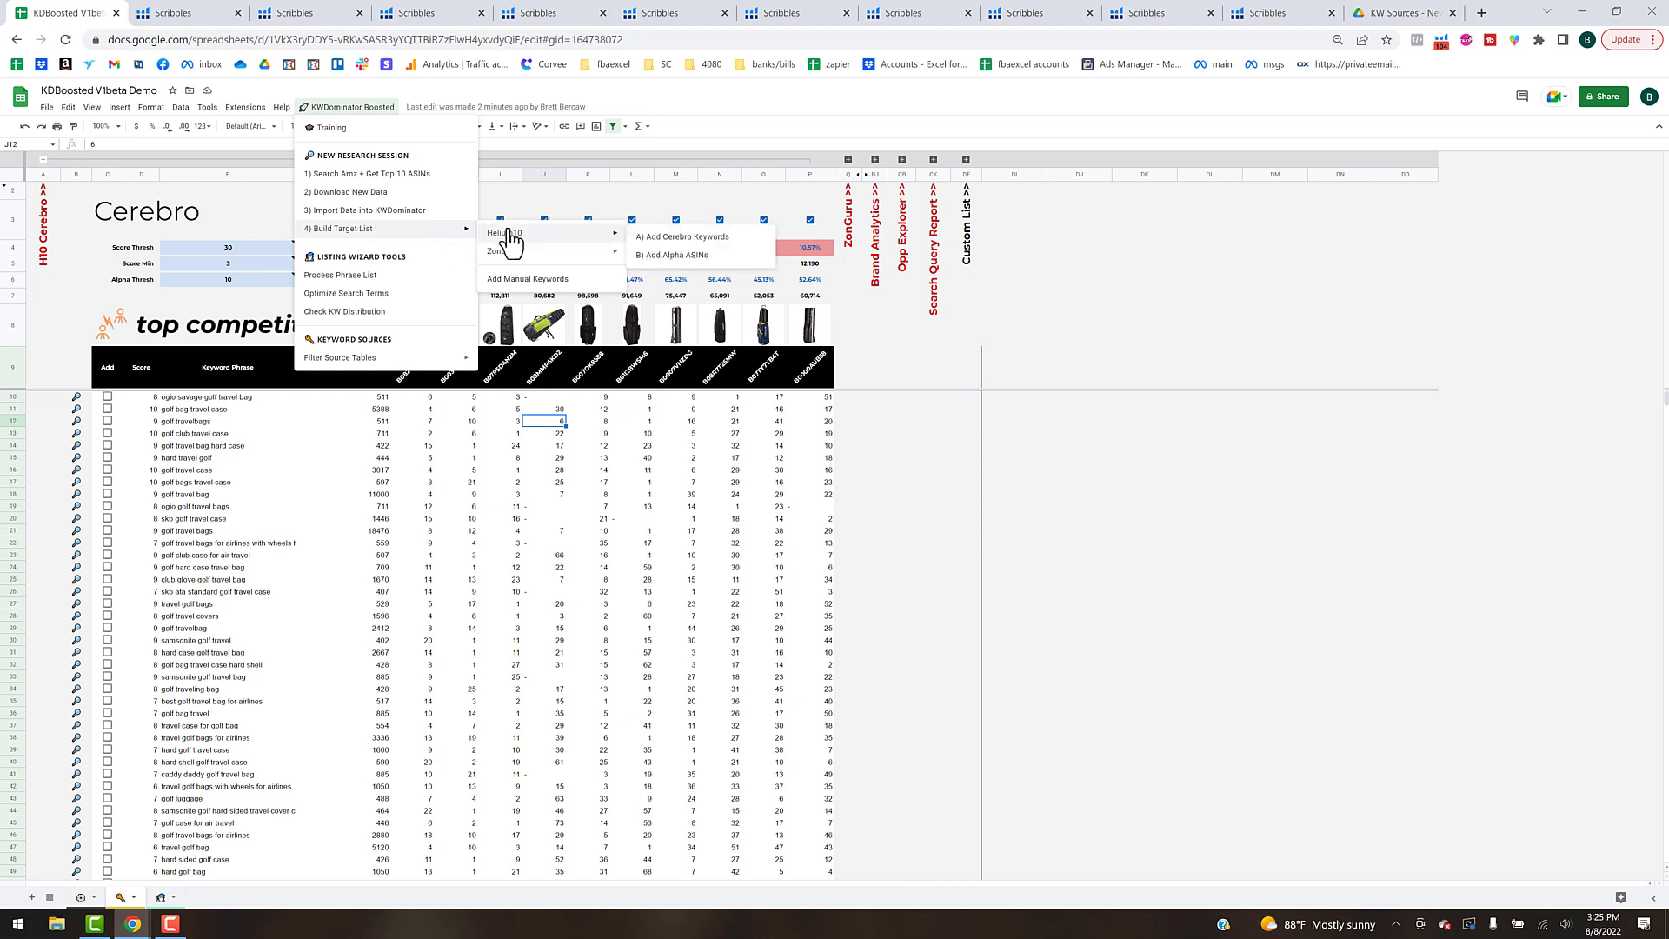
{"action": "left_click", "coordinate": [670, 257]}
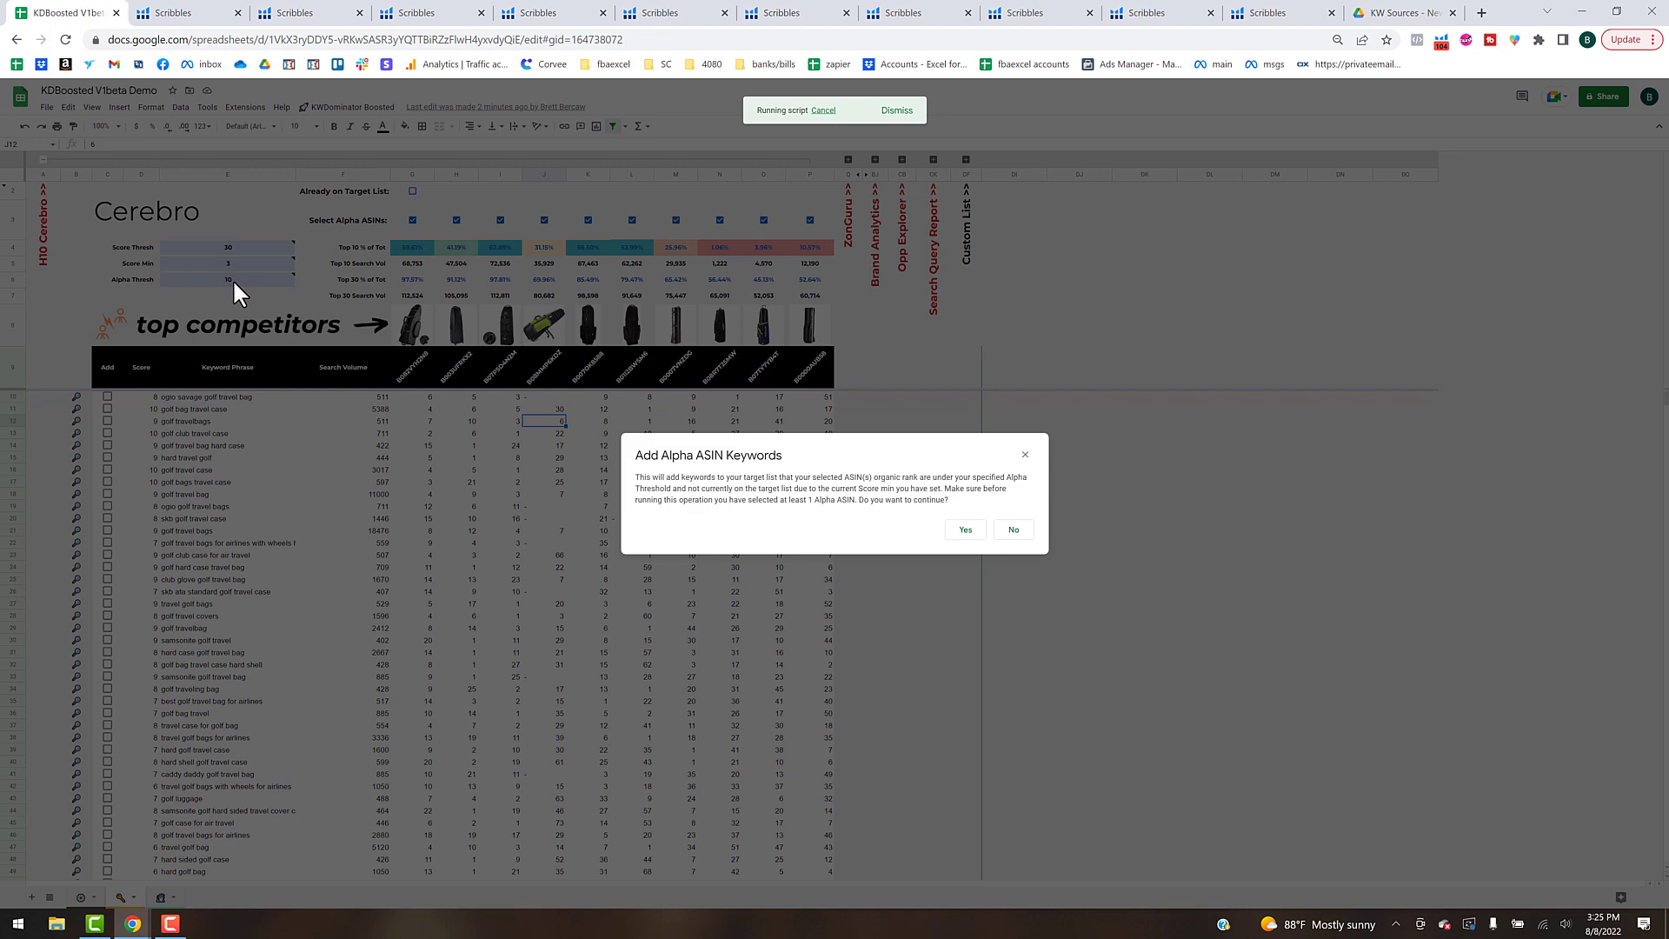
{"action": "left_click", "coordinate": [989, 522]}
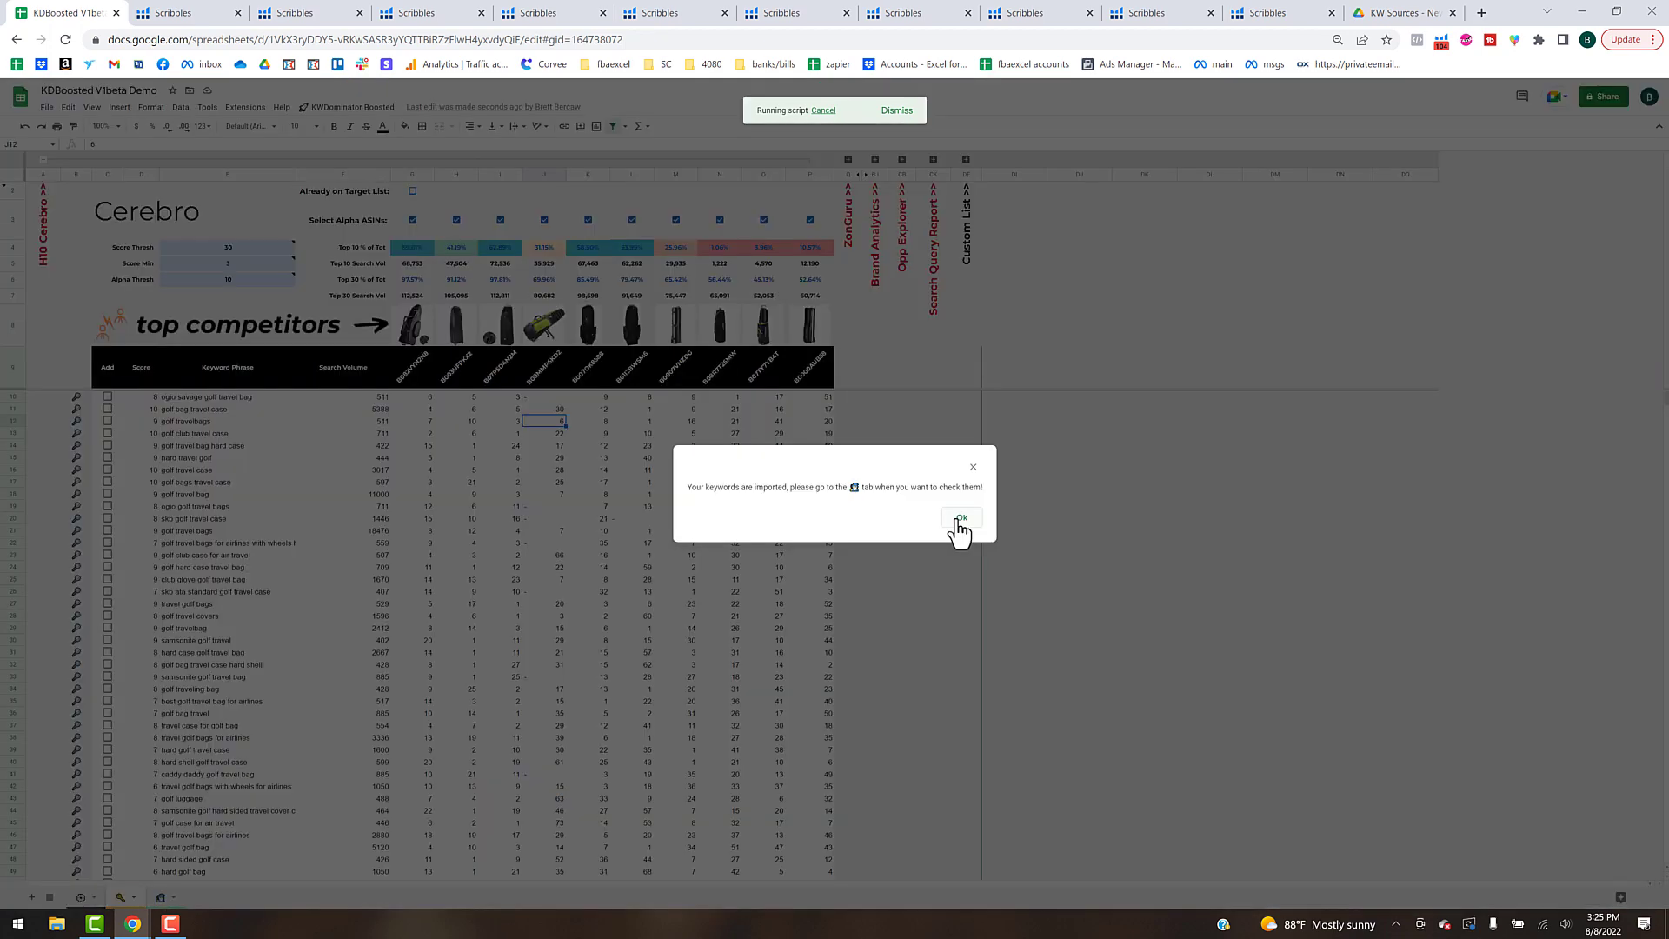
{"action": "left_click", "coordinate": [958, 519]}
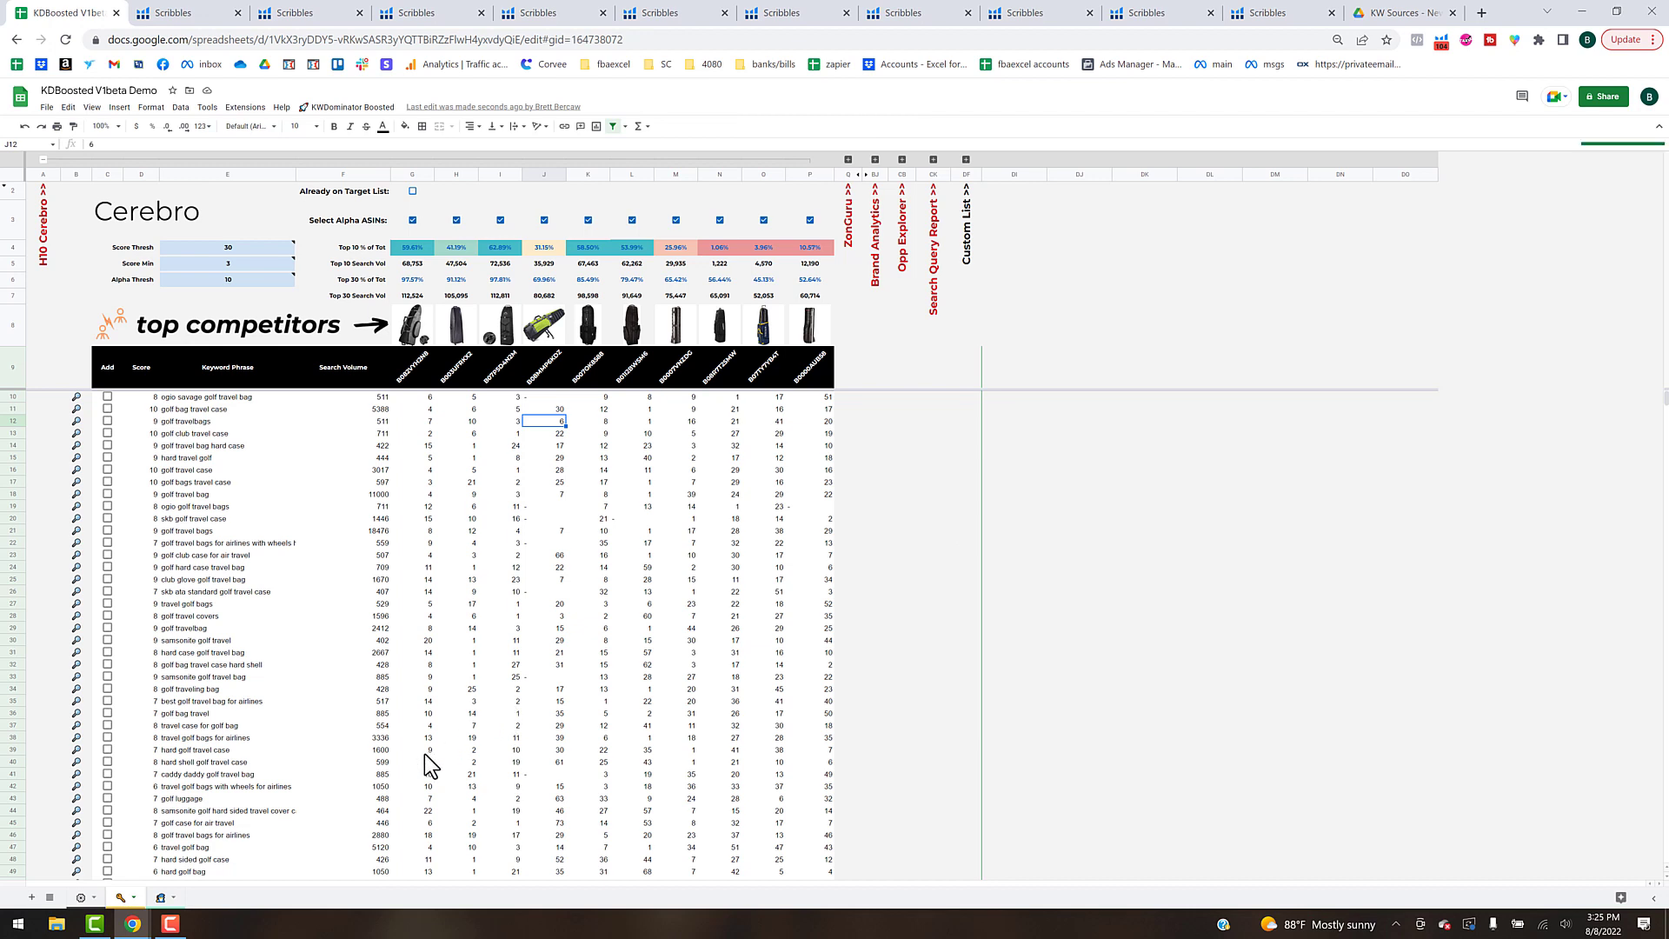
{"action": "left_click", "coordinate": [165, 900]}
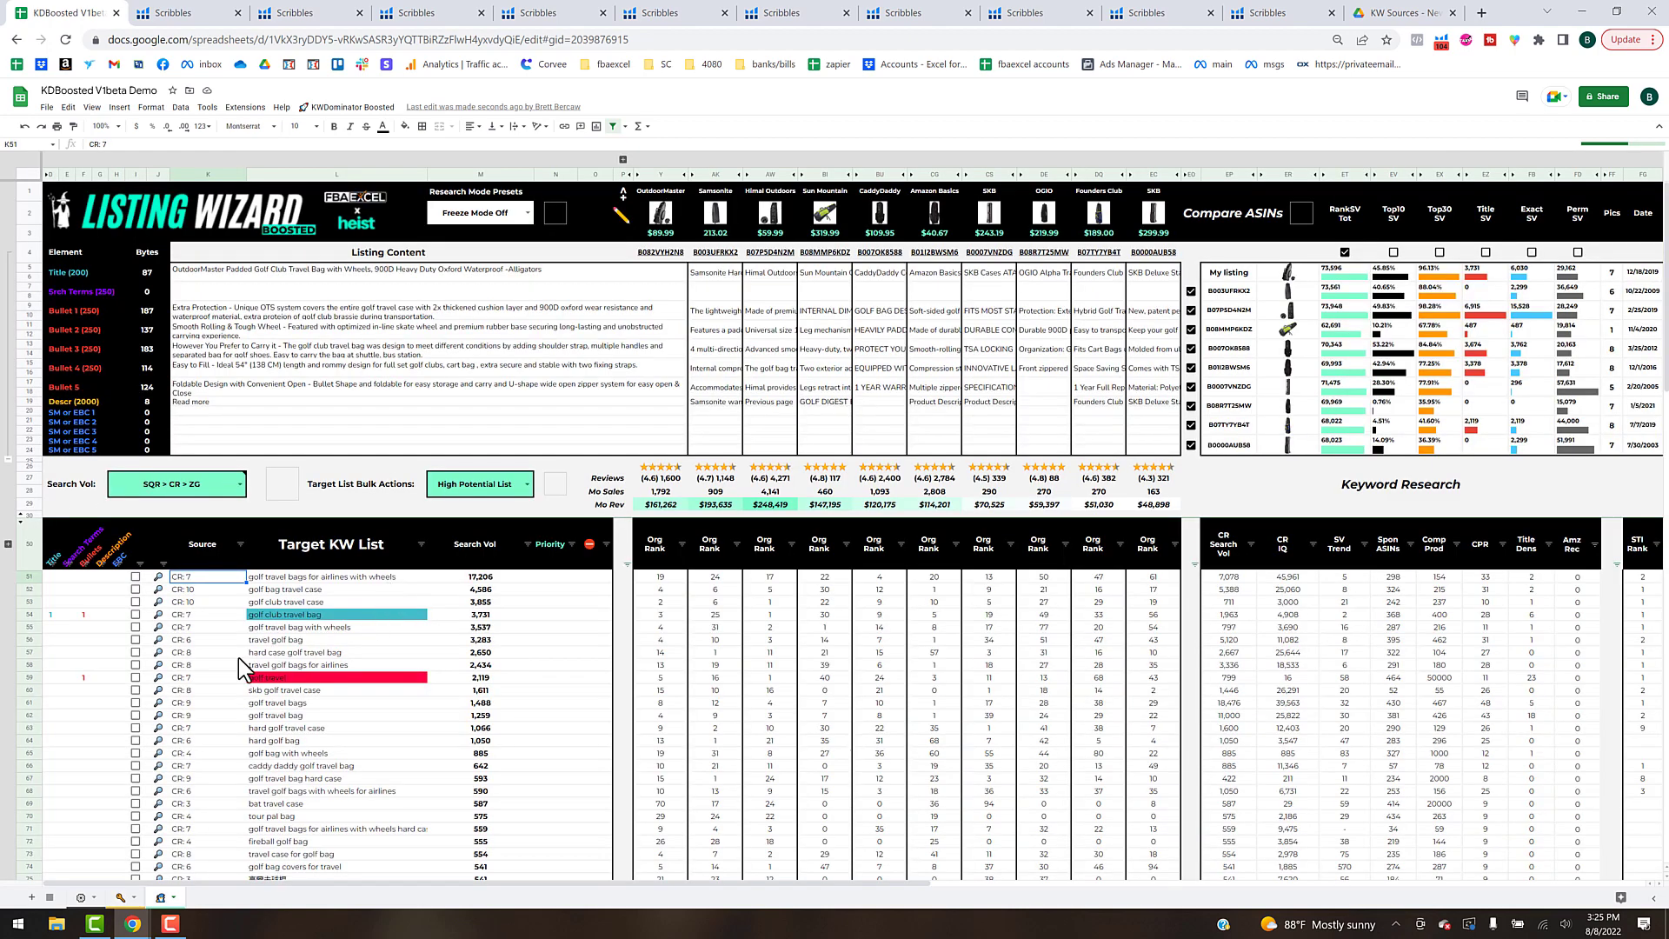
{"action": "scroll", "coordinate": [231, 656], "scroll_direction": "down", "scroll_amount": 3}
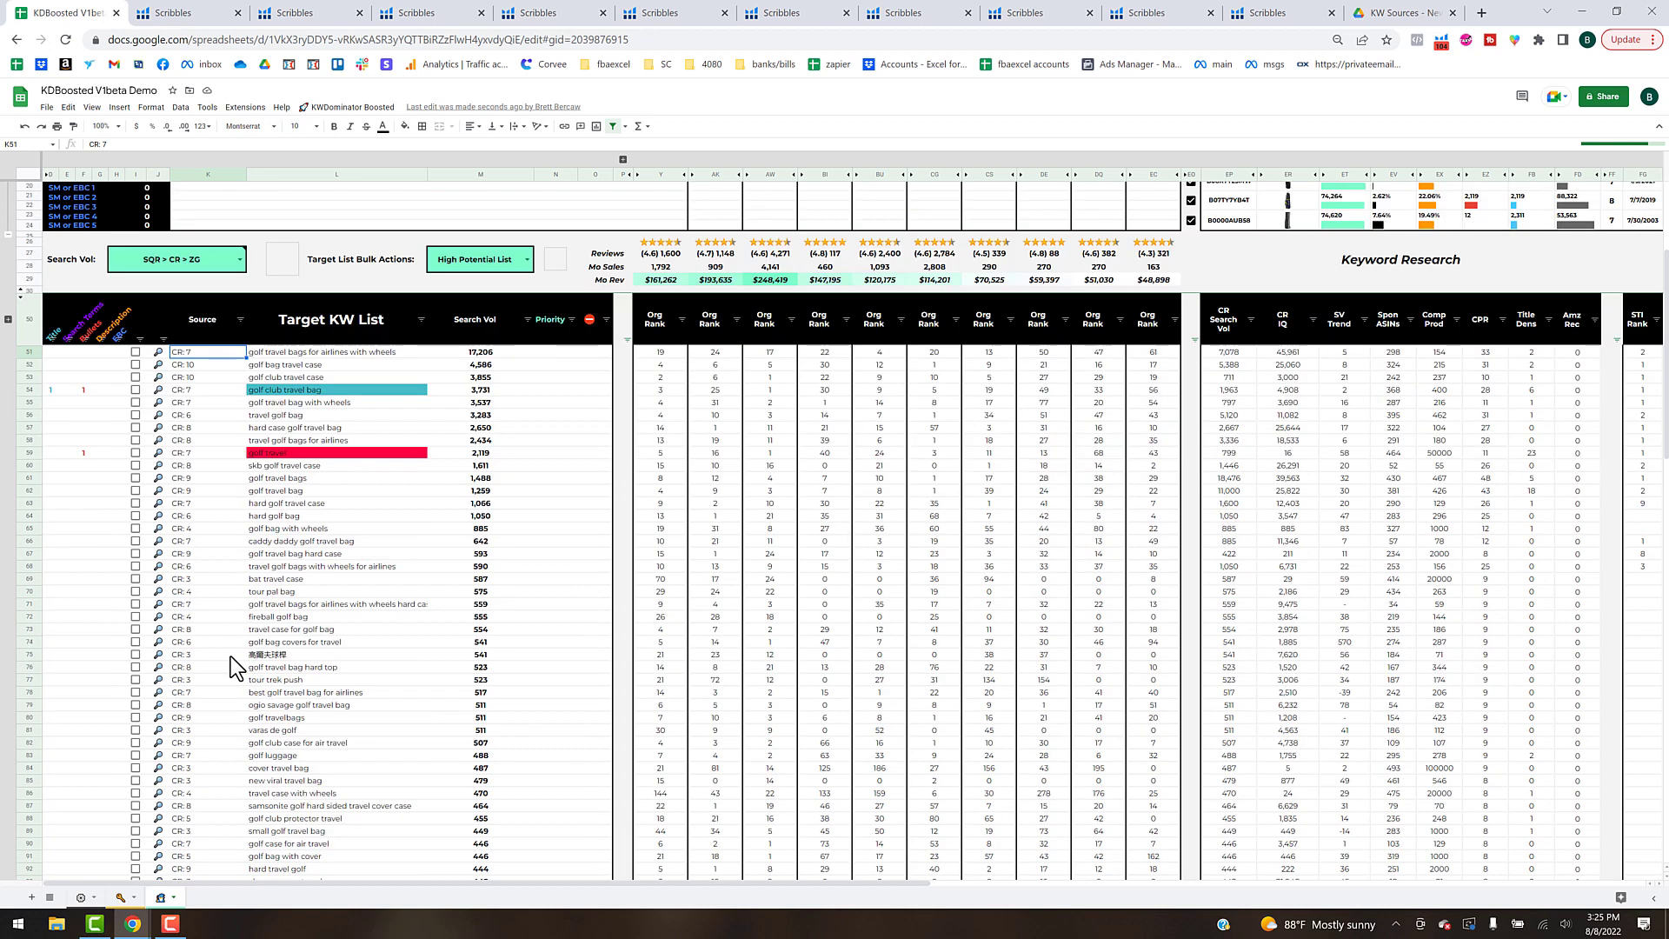
{"action": "scroll", "coordinate": [231, 656], "scroll_direction": "down", "scroll_amount": 10}
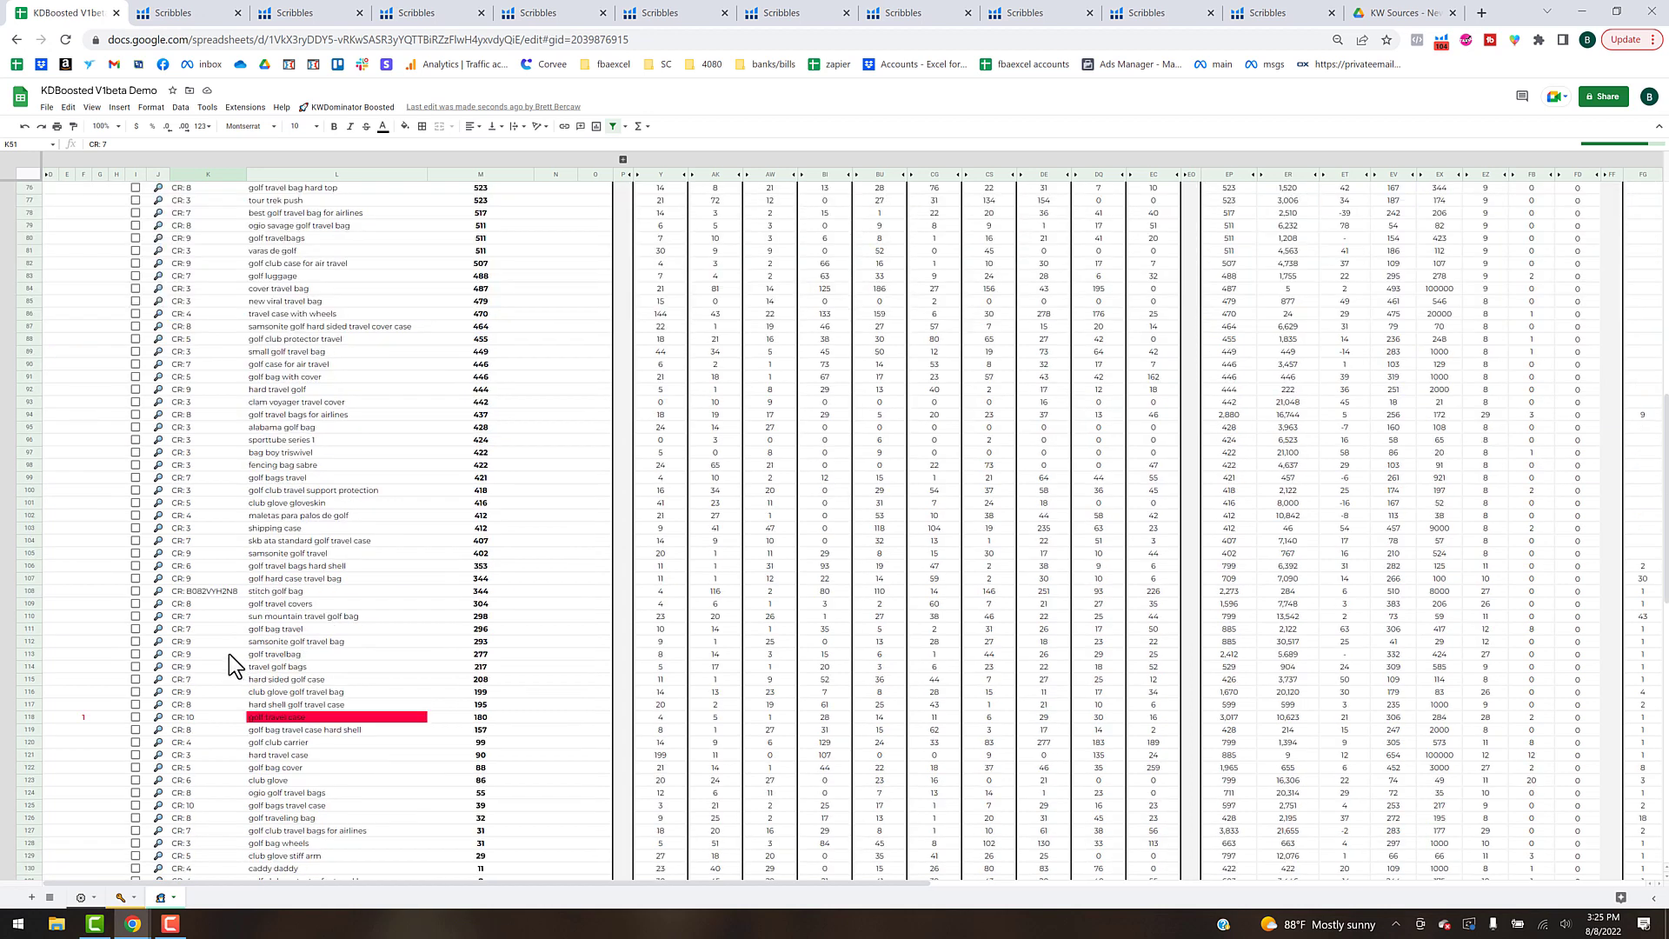
{"action": "scroll", "coordinate": [222, 591], "scroll_direction": "down", "scroll_amount": 5}
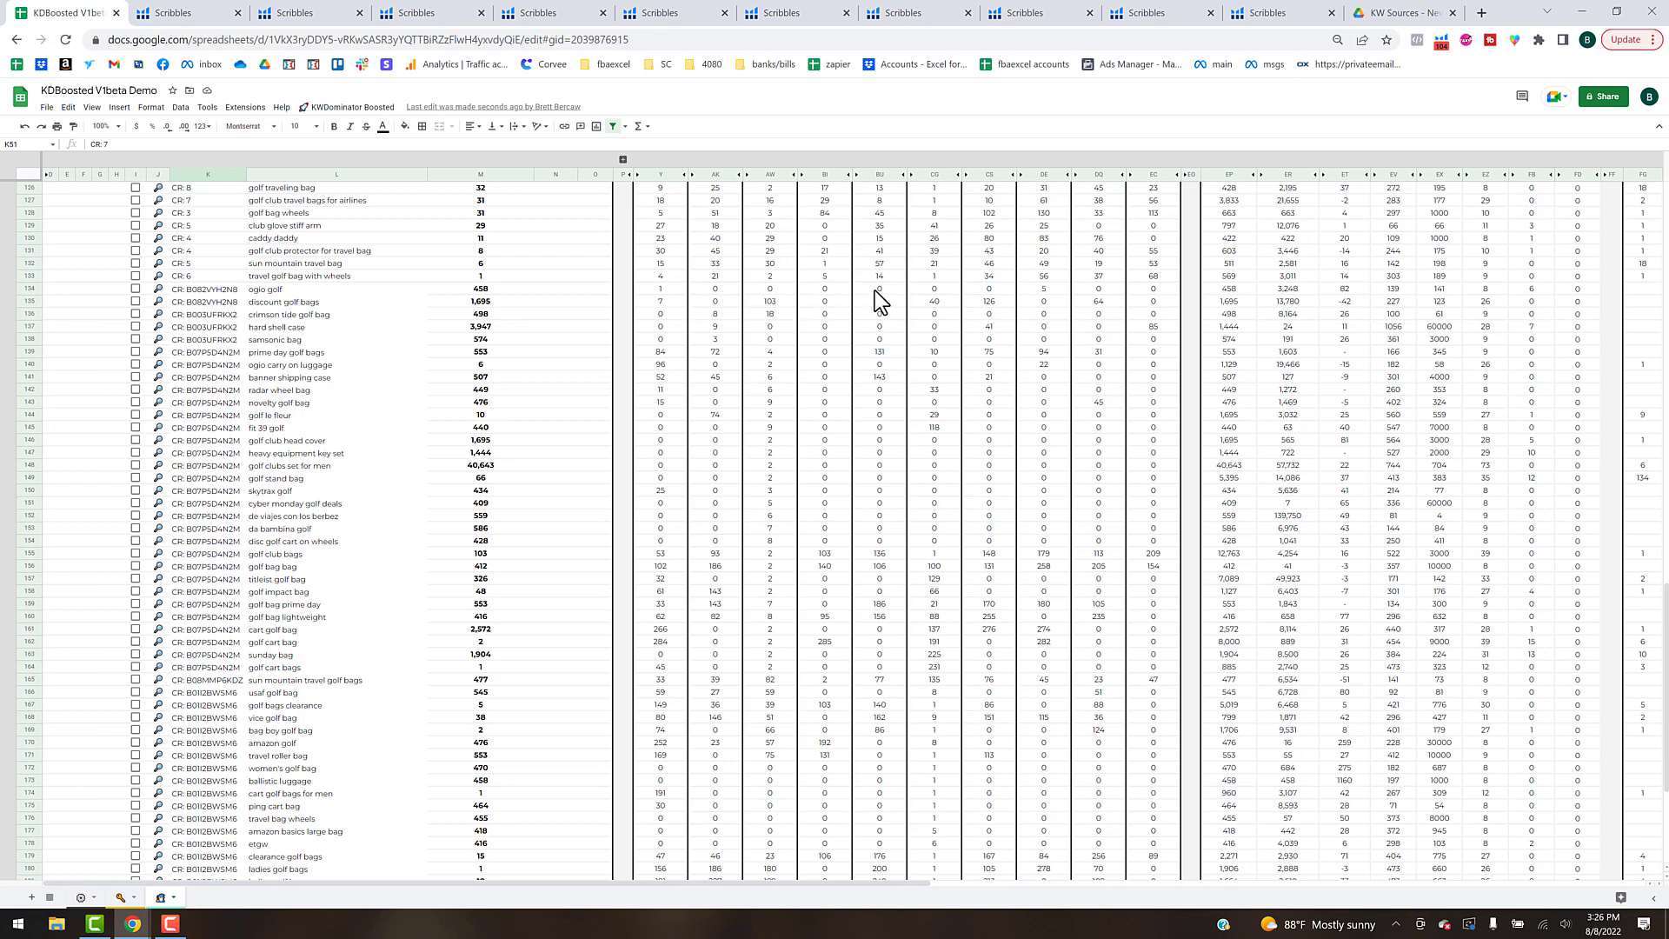
{"action": "left_click", "coordinate": [1038, 289]}
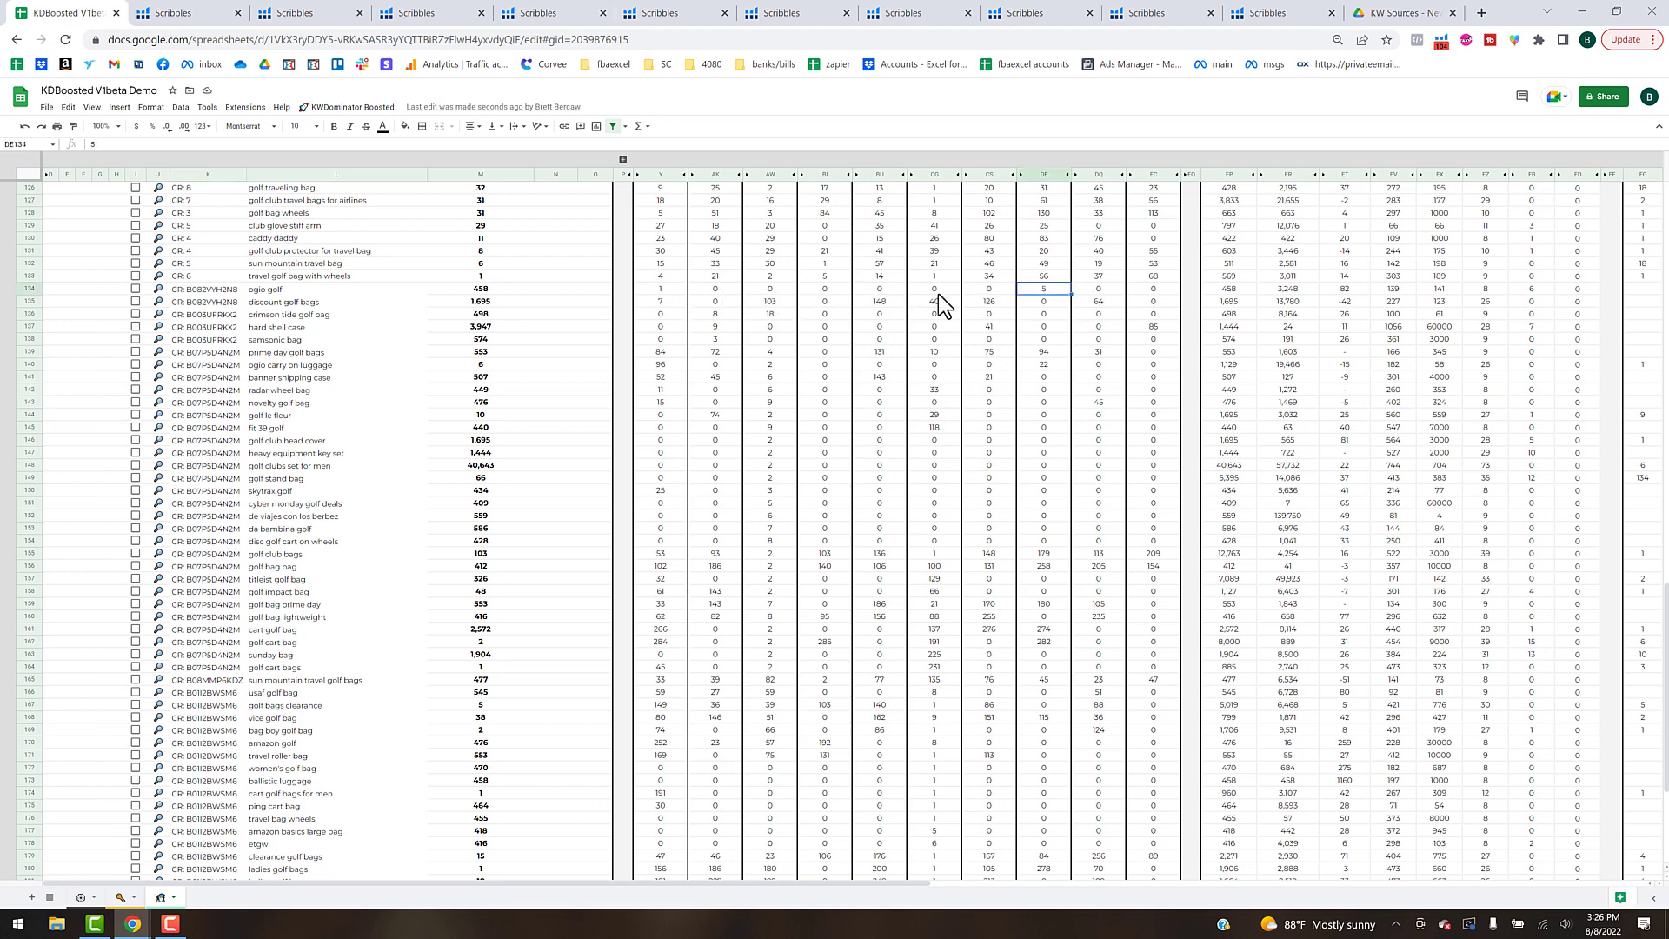
{"action": "left_click", "coordinate": [659, 292]}
{"action": "left_click", "coordinate": [265, 291]}
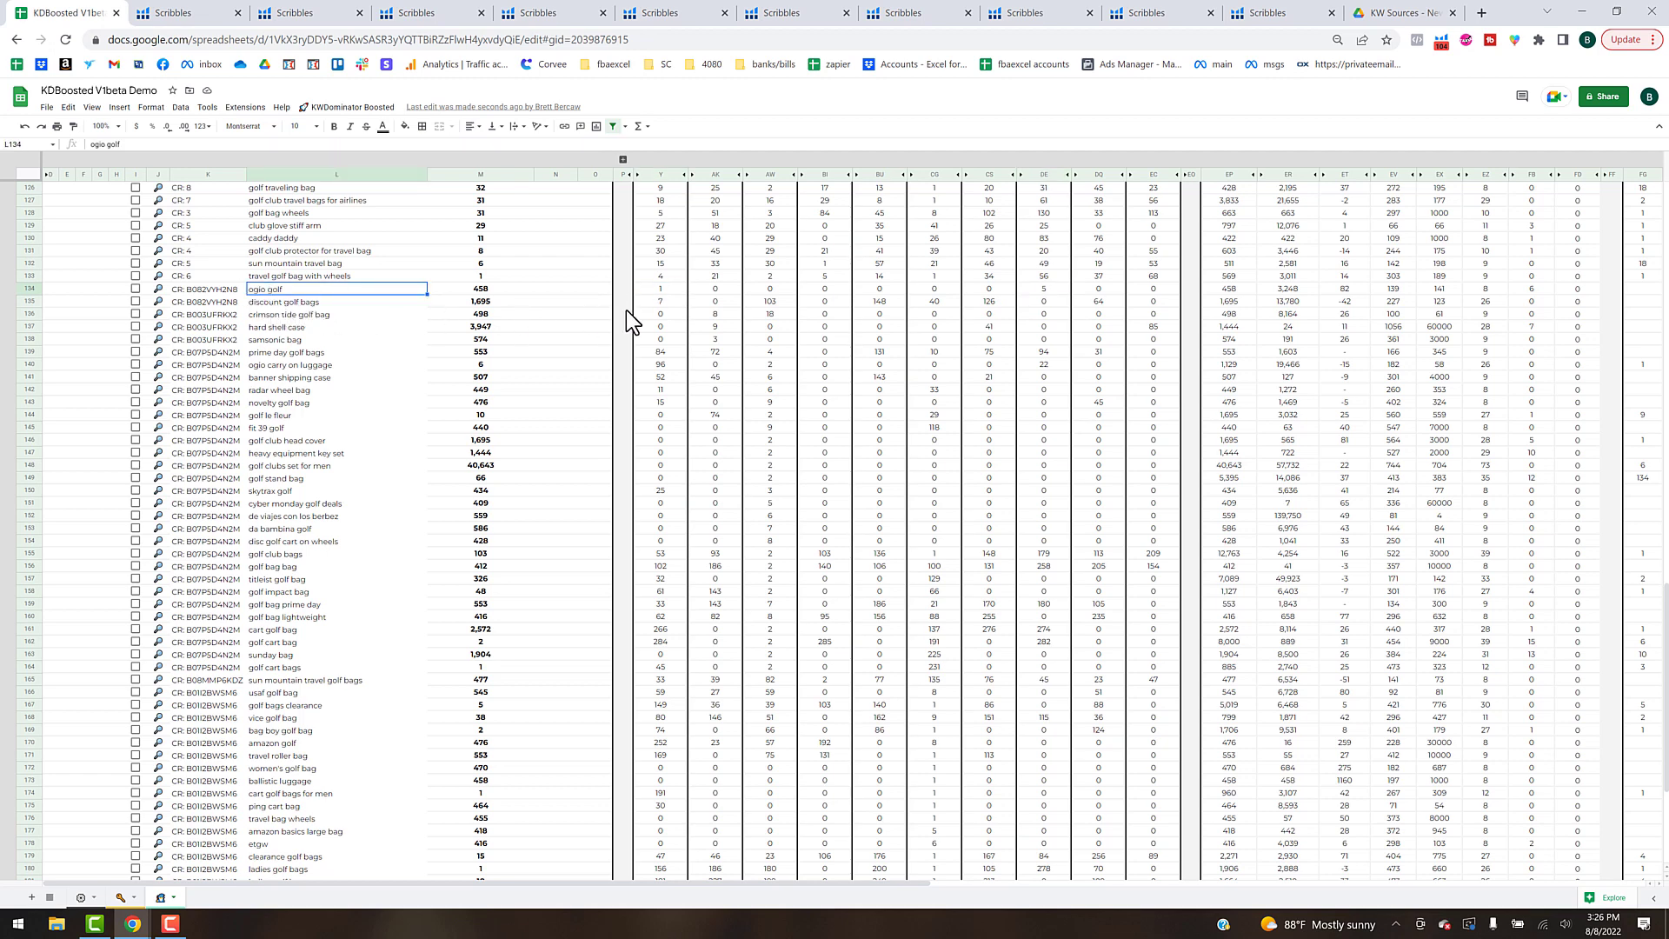
{"action": "key", "text": "Down"}
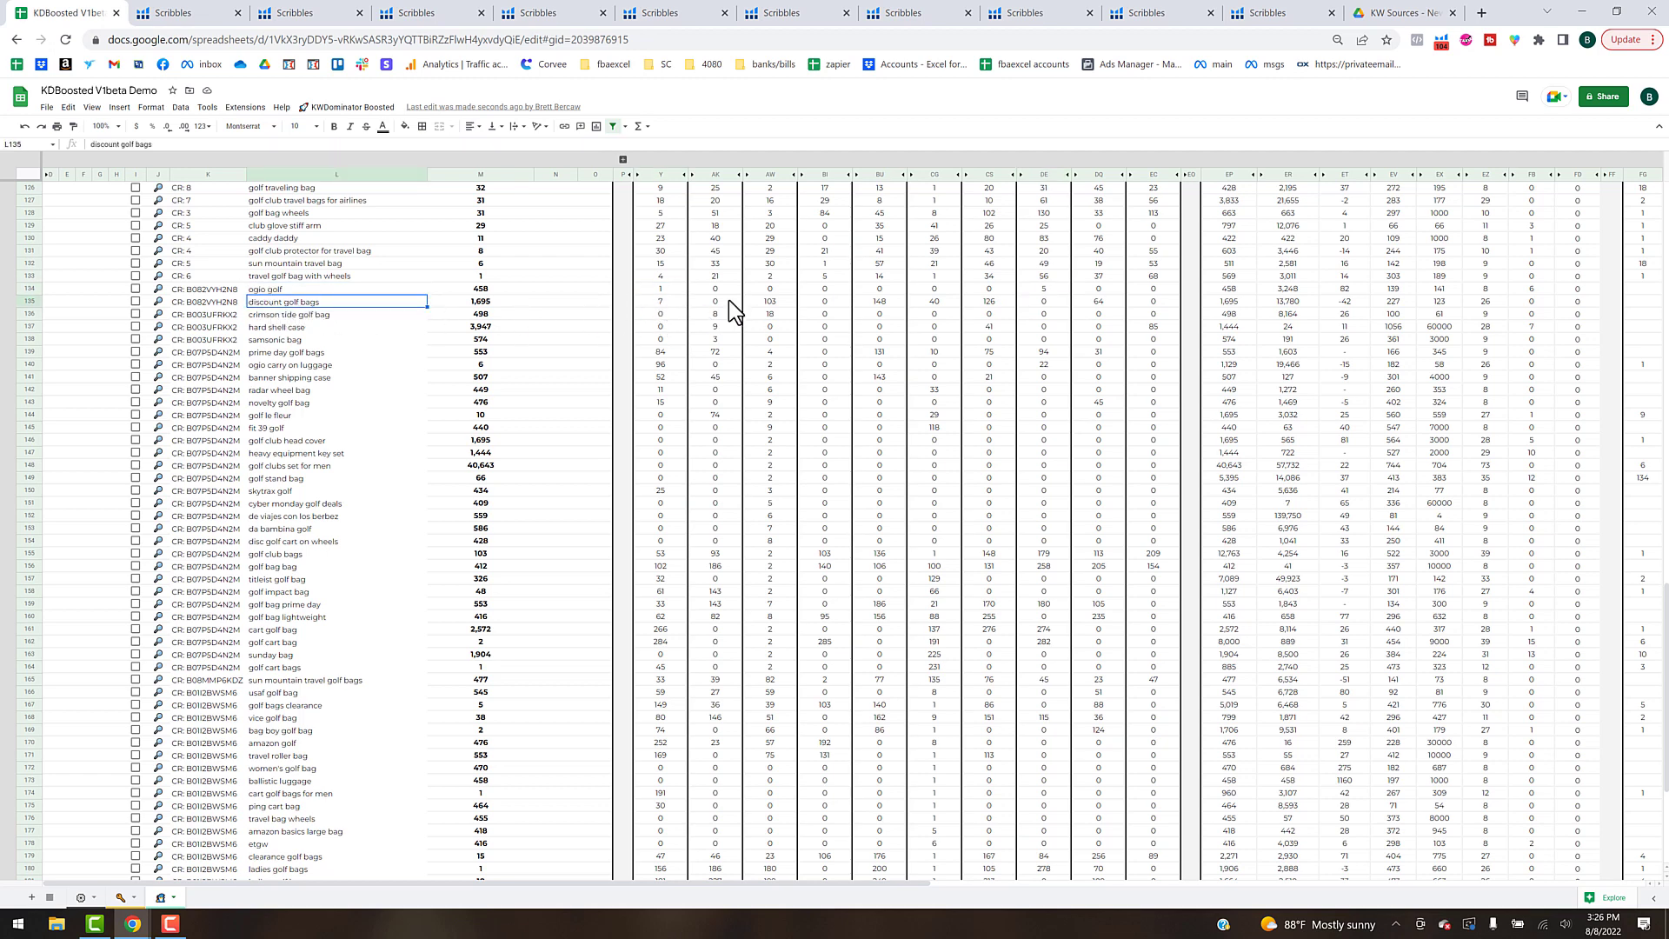
{"action": "left_click", "coordinate": [659, 303]}
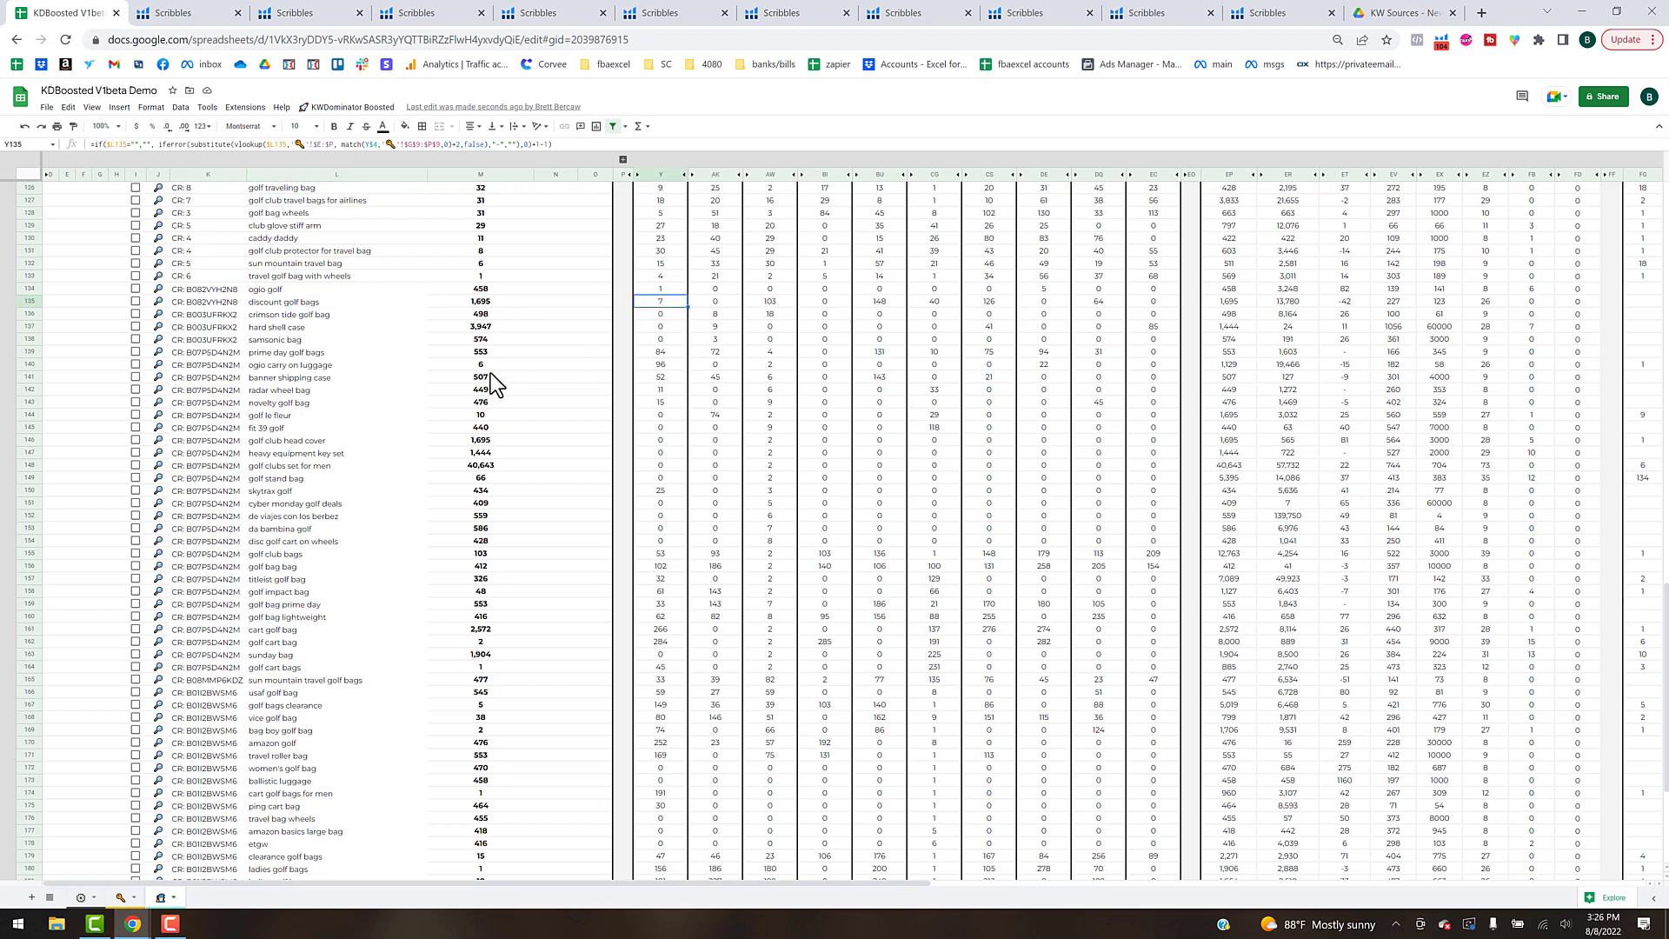
{"action": "scroll", "coordinate": [307, 525], "scroll_direction": "up", "scroll_amount": 2}
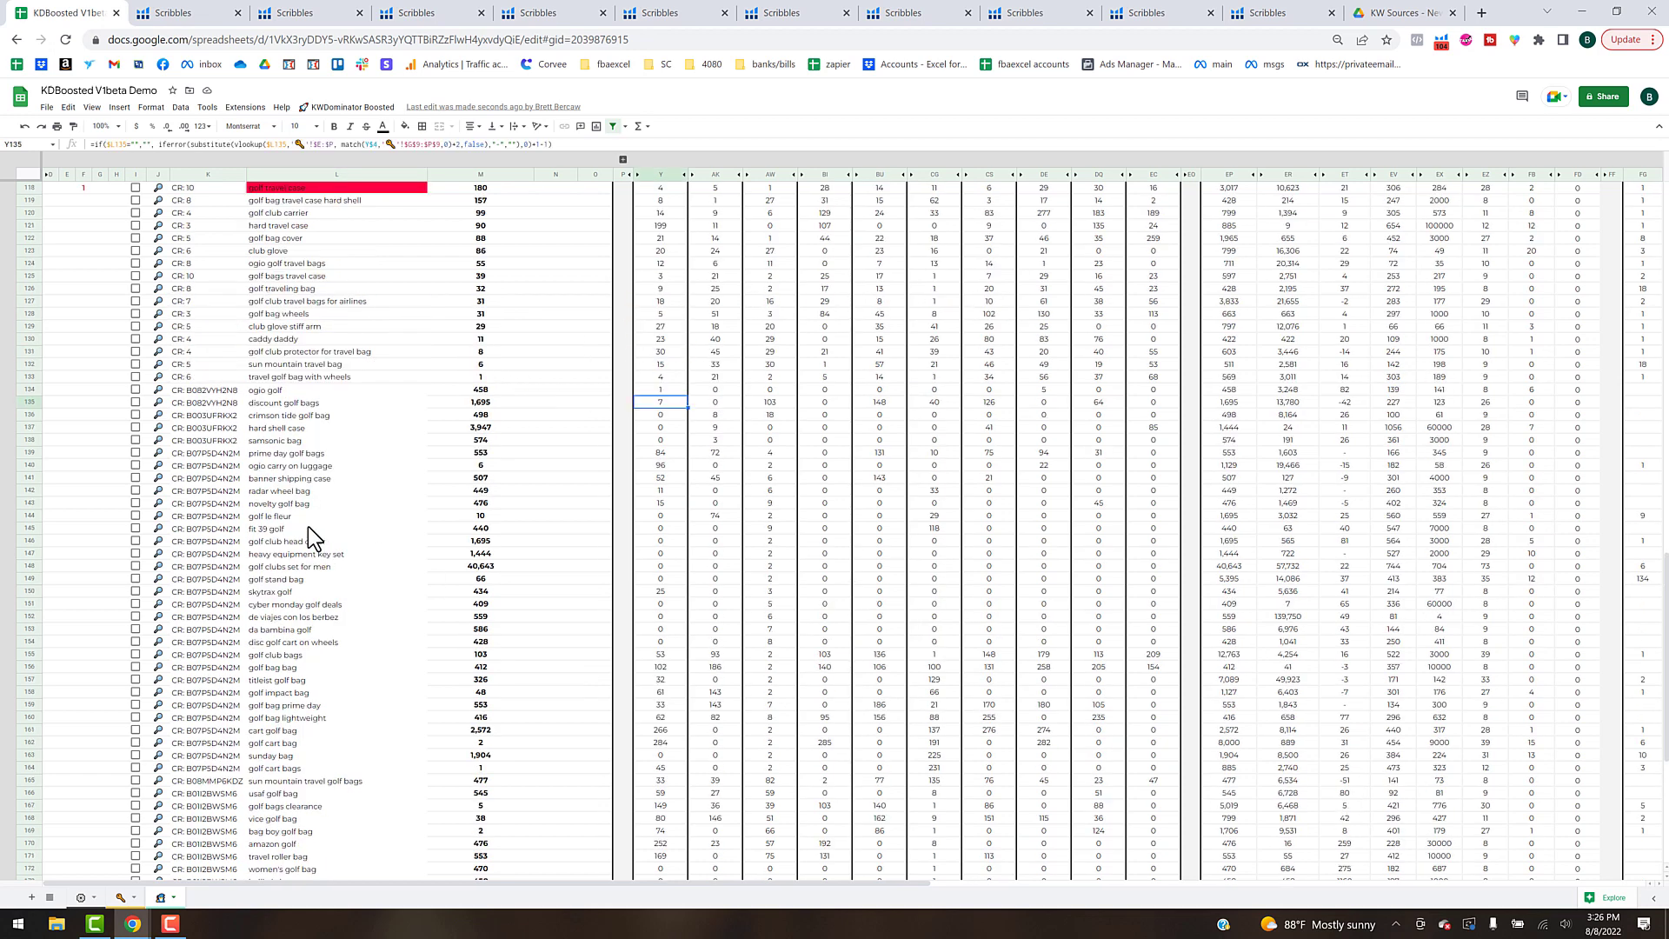
{"action": "scroll", "coordinate": [190, 728], "scroll_direction": "up", "scroll_amount": 15}
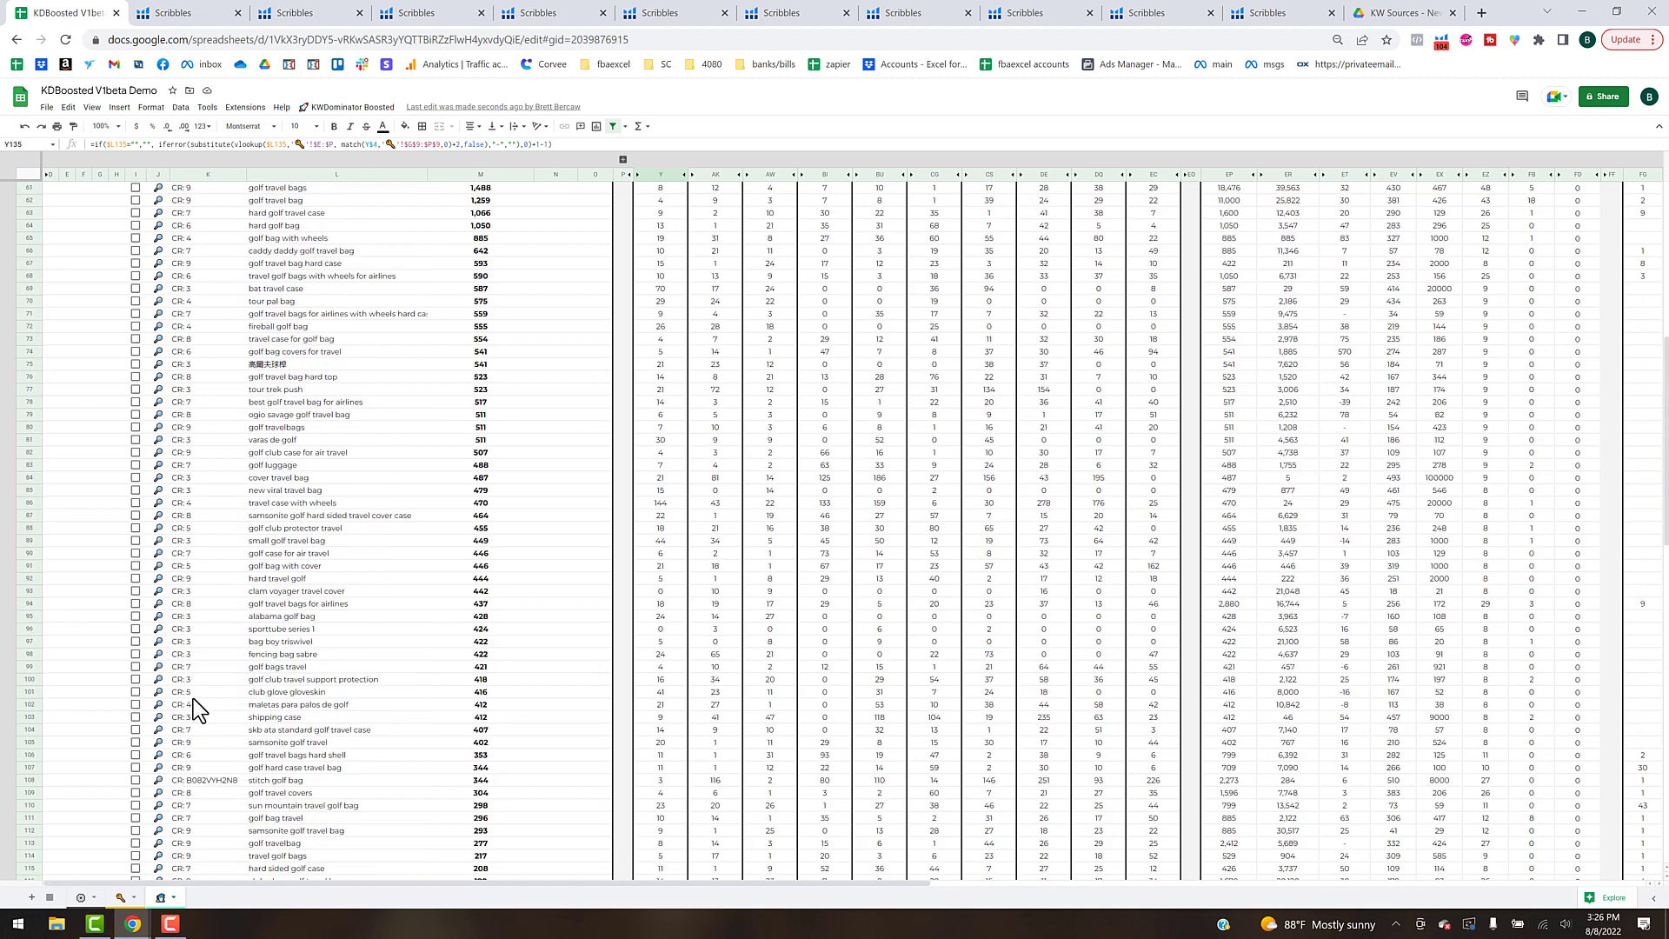
{"action": "scroll", "coordinate": [193, 697], "scroll_direction": "up", "scroll_amount": 10}
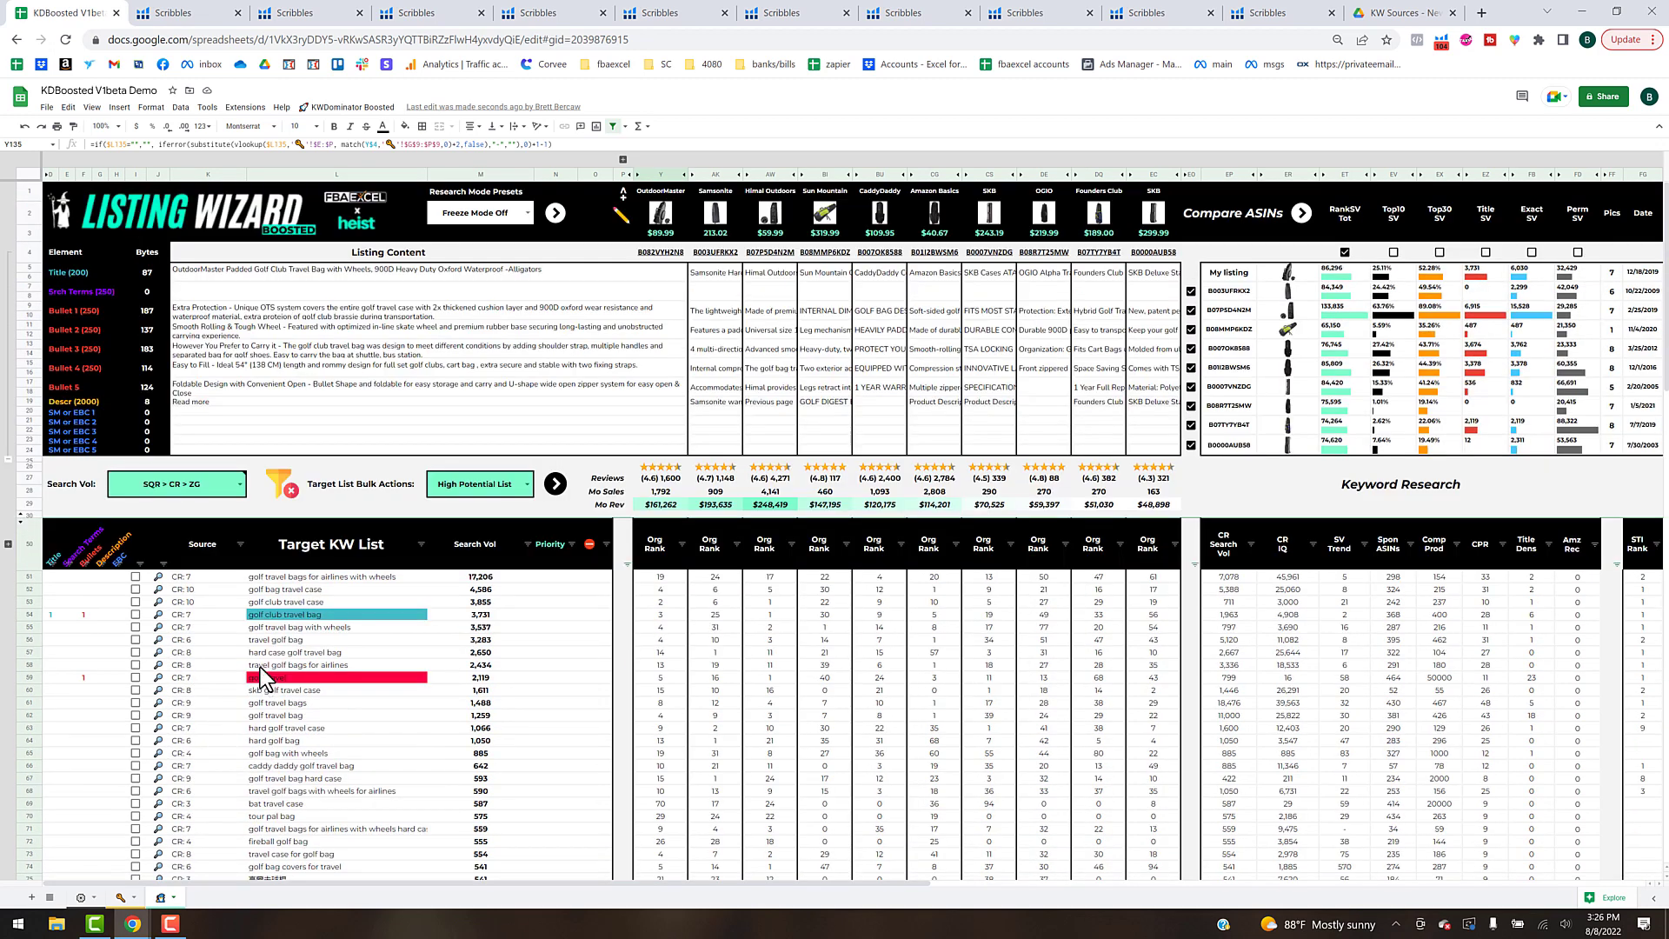
Browse the Build Target List submenus without running anything, then switch to the Cerebro sheet.
{"action": "left_click", "coordinate": [361, 108]}
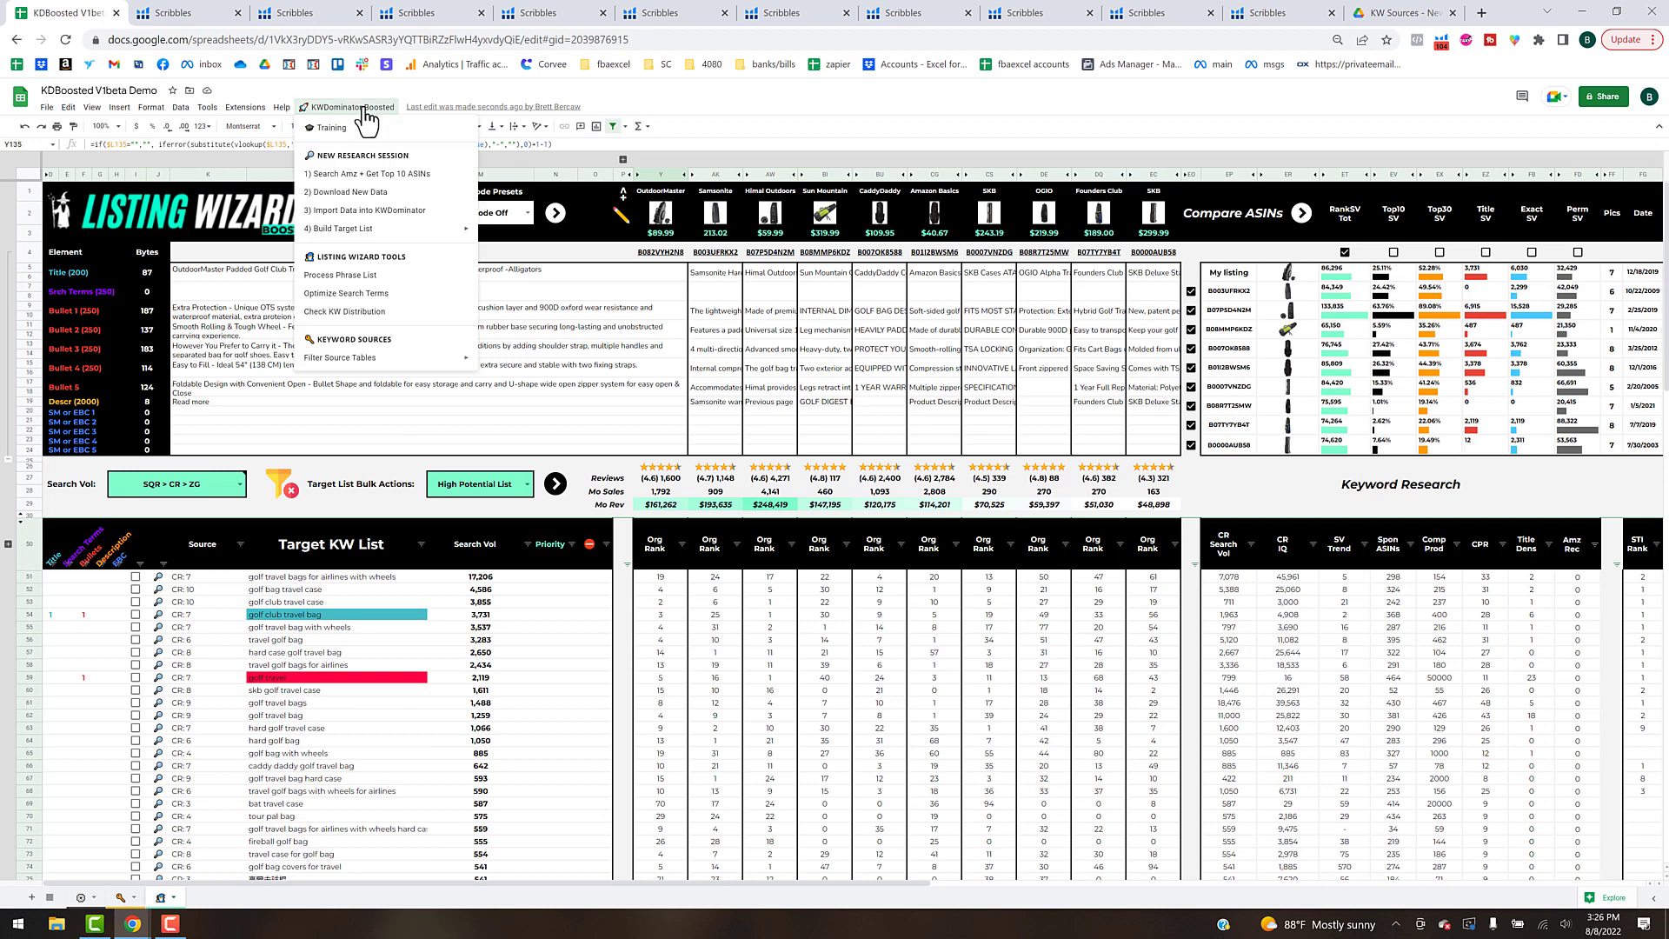
{"action": "mouse_move", "coordinate": [434, 230]}
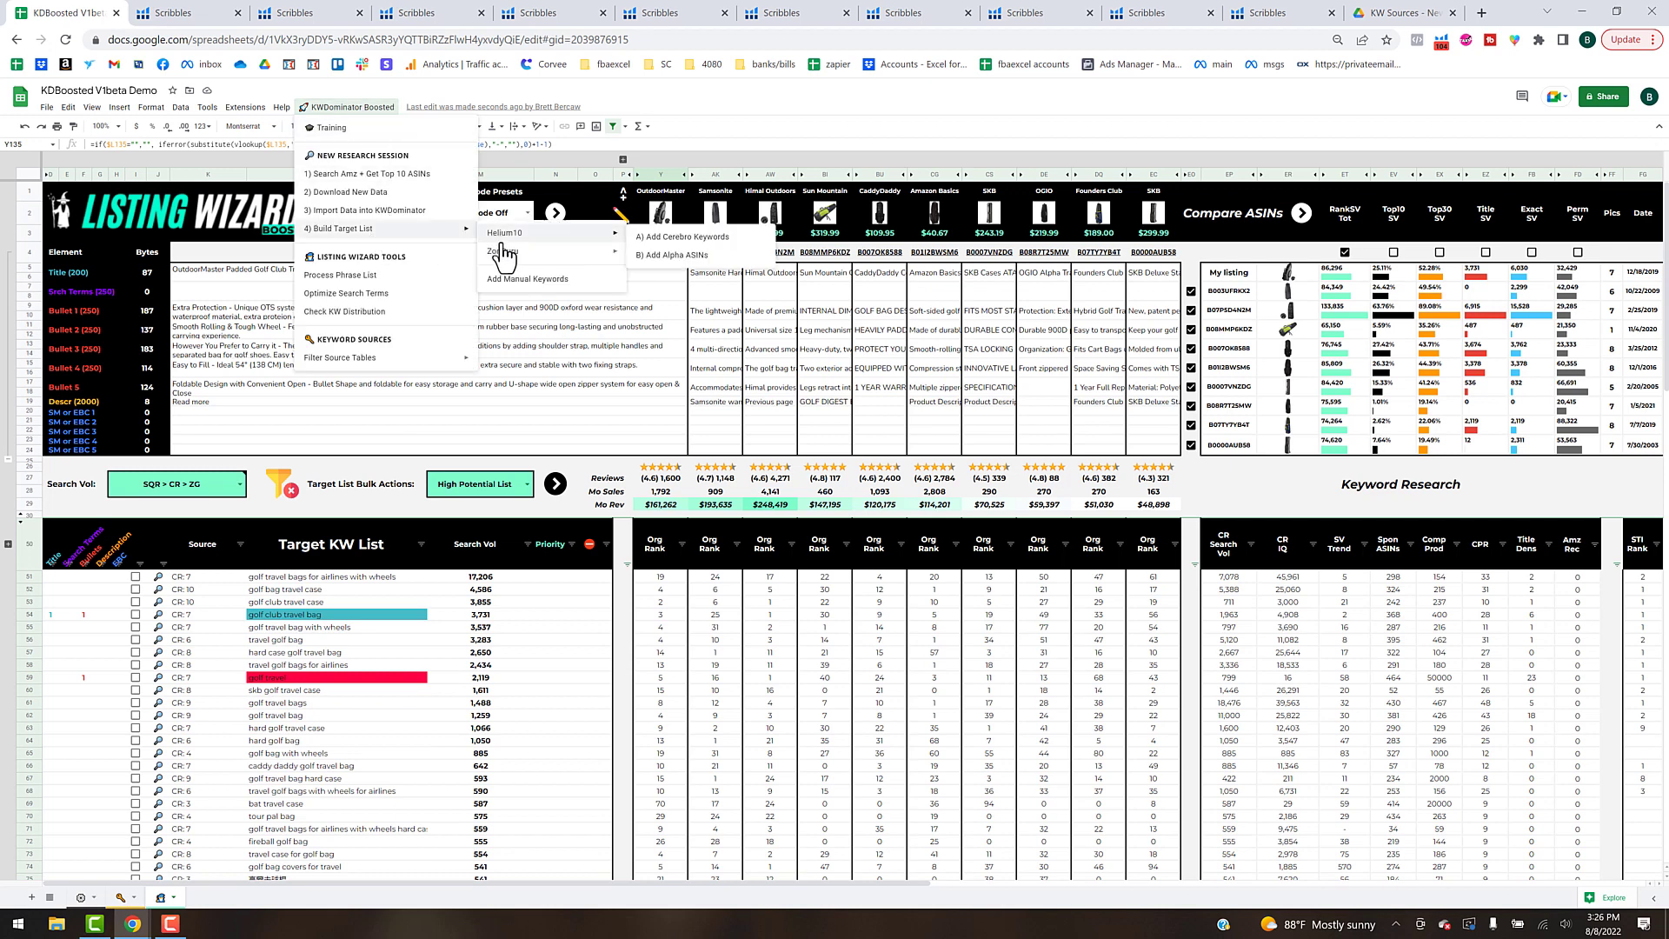
{"action": "mouse_move", "coordinate": [504, 252]}
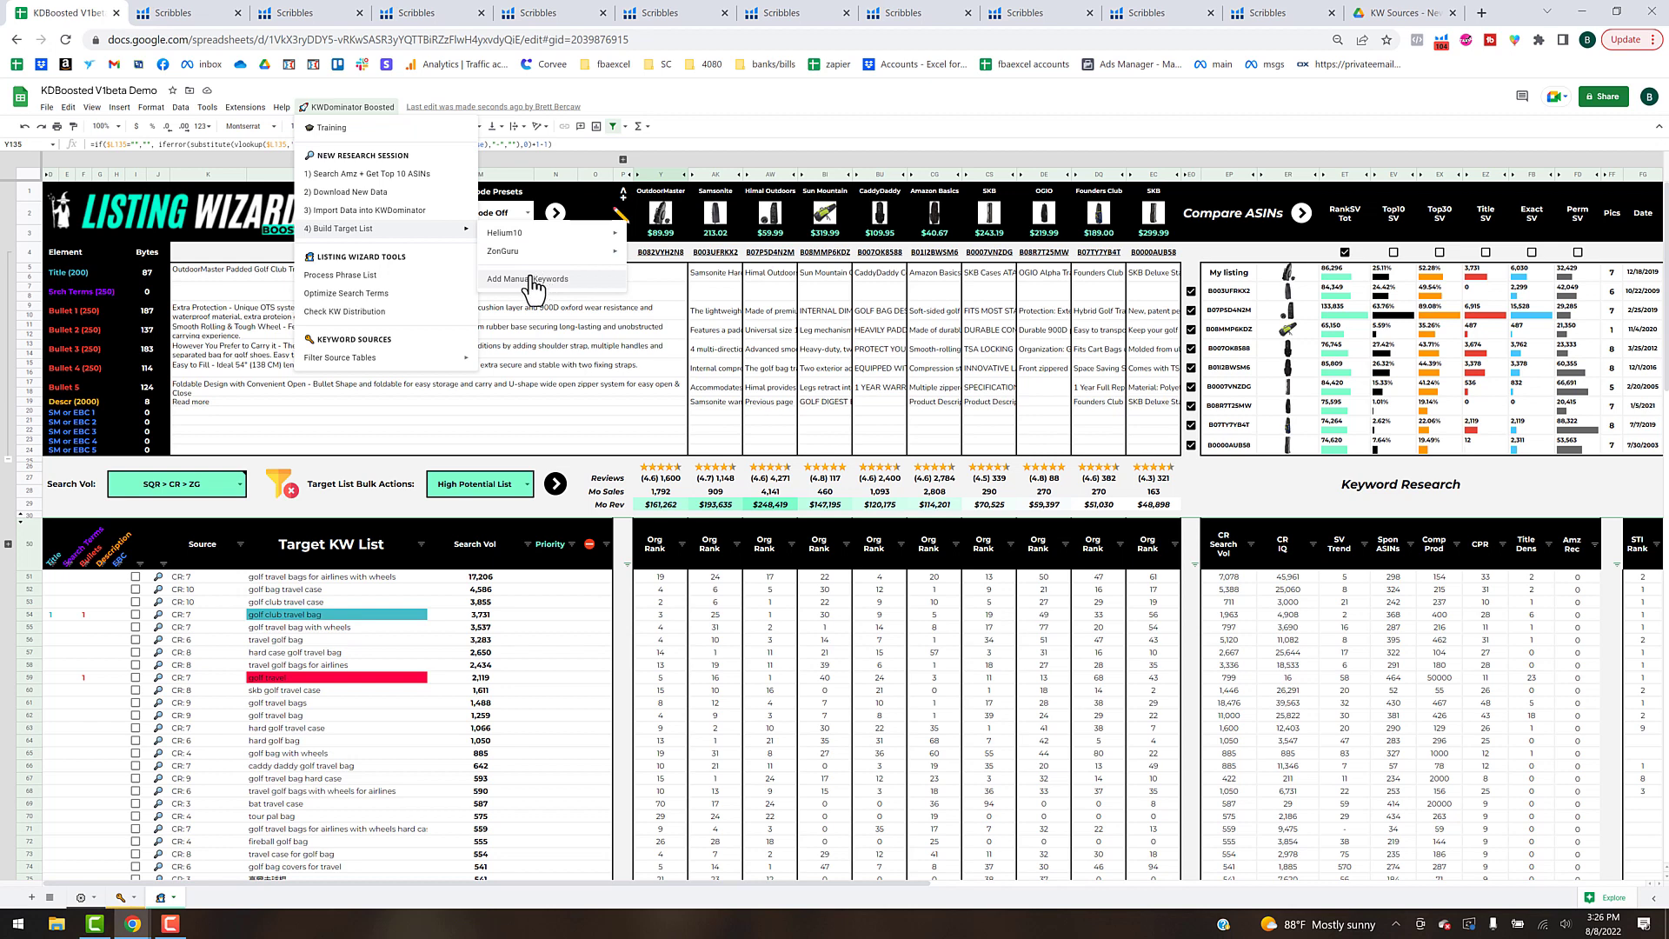
{"action": "left_click", "coordinate": [241, 660]}
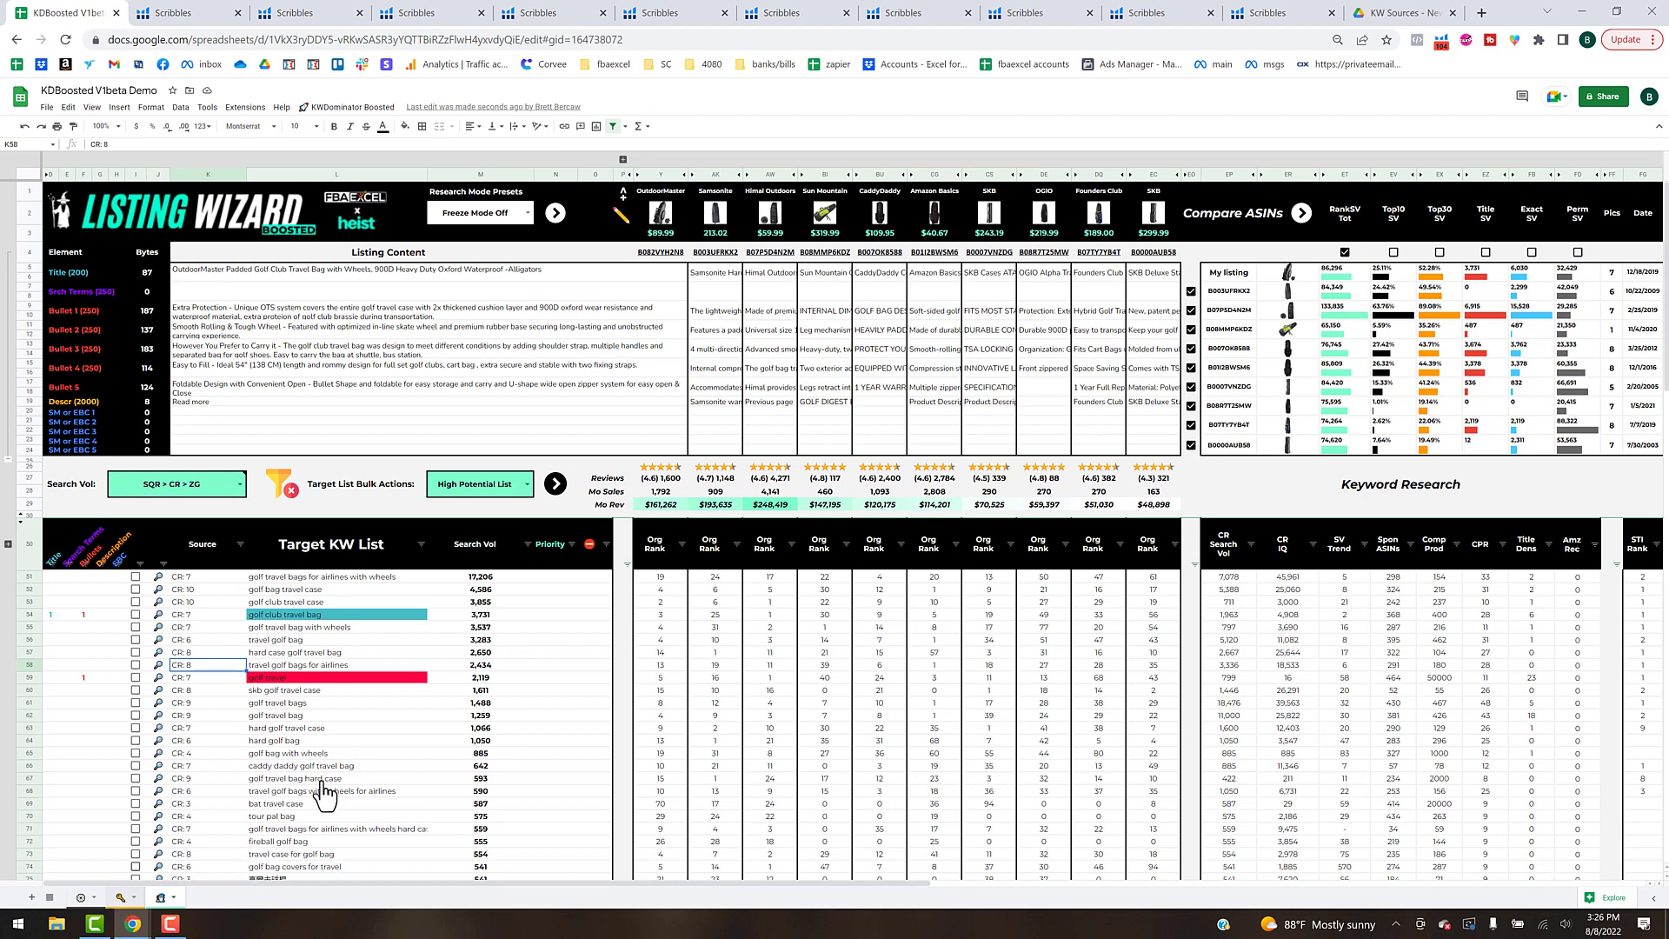
{"action": "key", "text": "ctrl+shift+Page_Down"}
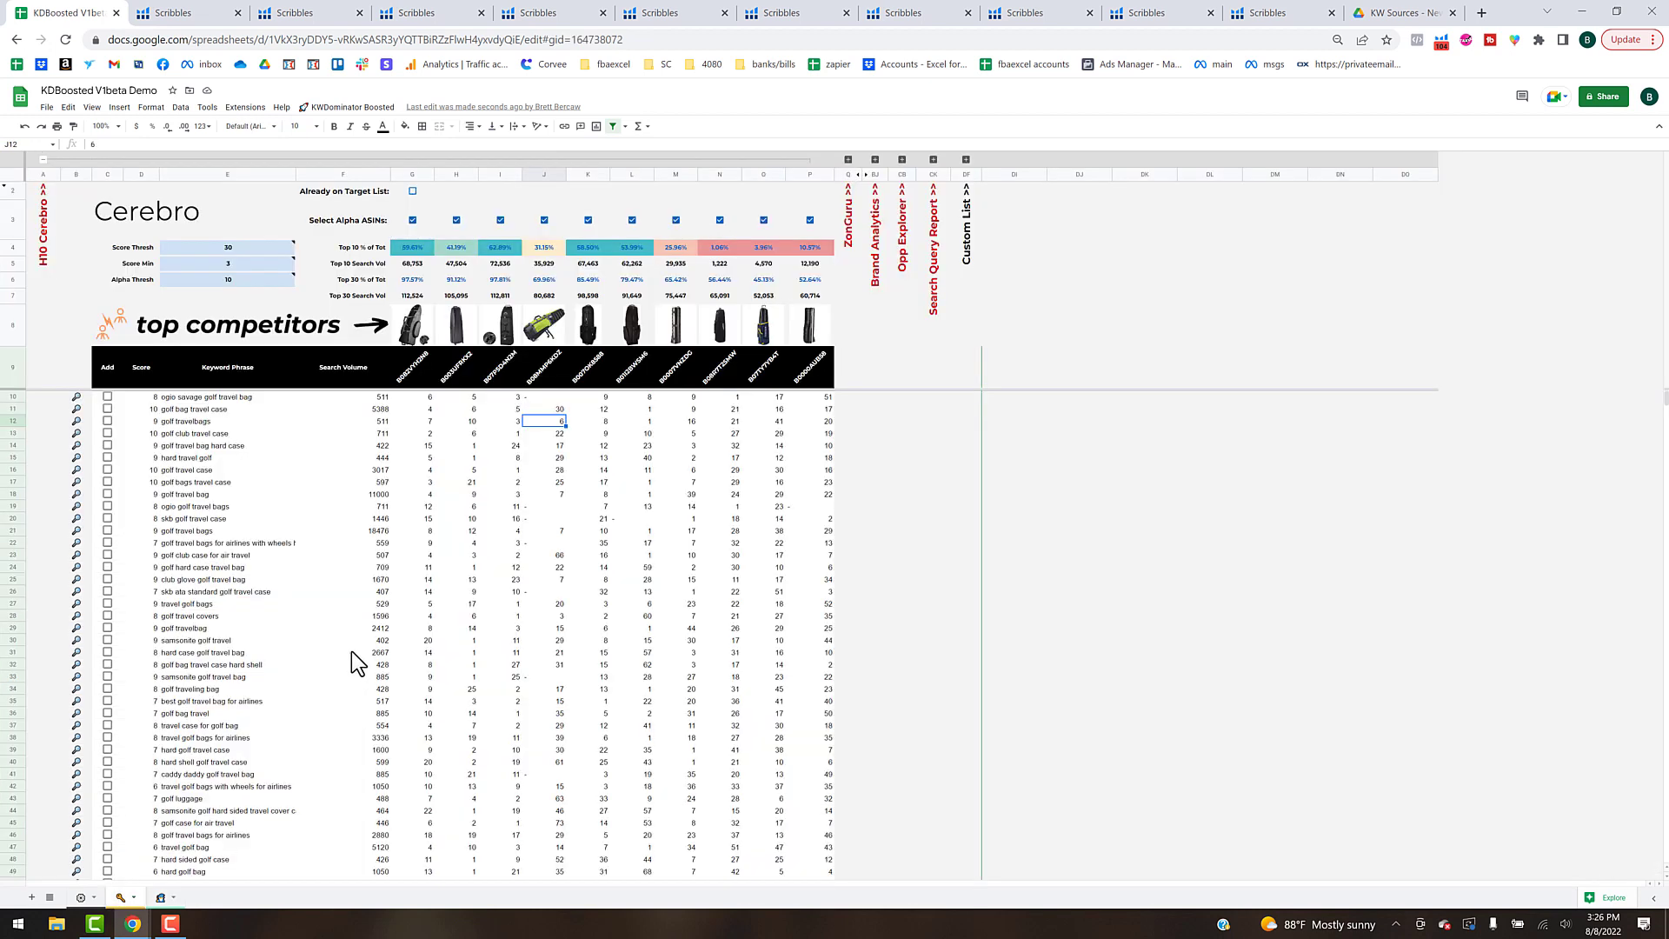
Tick 'Already on Target List' to highlight existing keywords green, and filter the Cerebro table.
{"action": "left_click", "coordinate": [415, 191]}
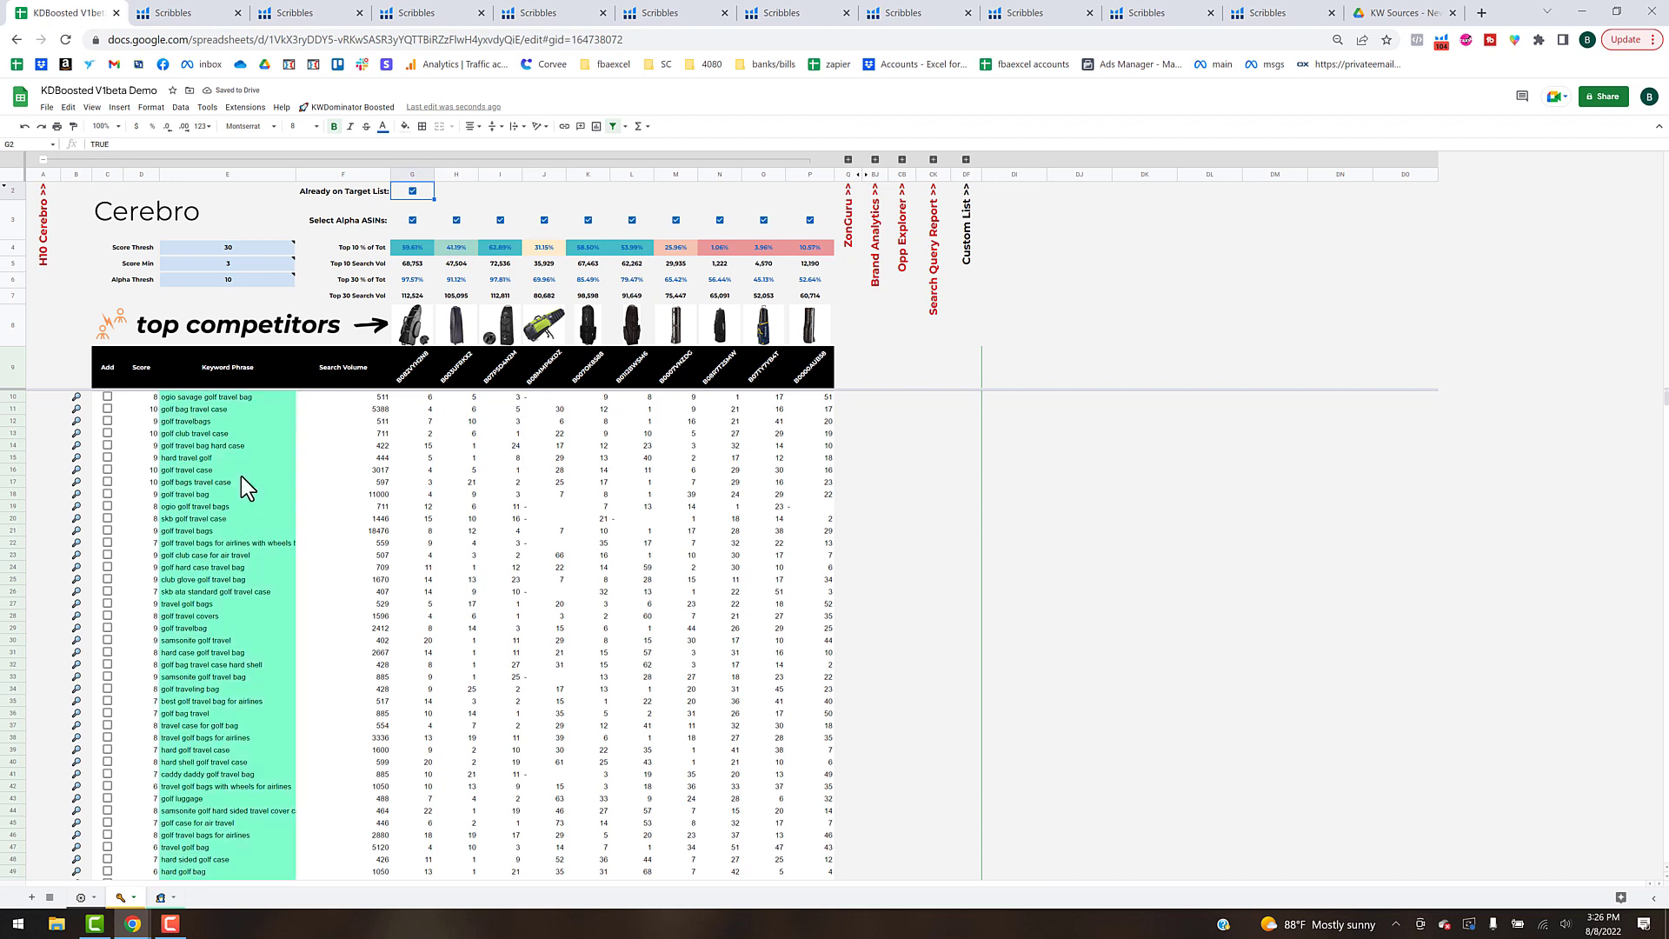
{"action": "left_click", "coordinate": [356, 107]}
{"action": "mouse_move", "coordinate": [366, 358]}
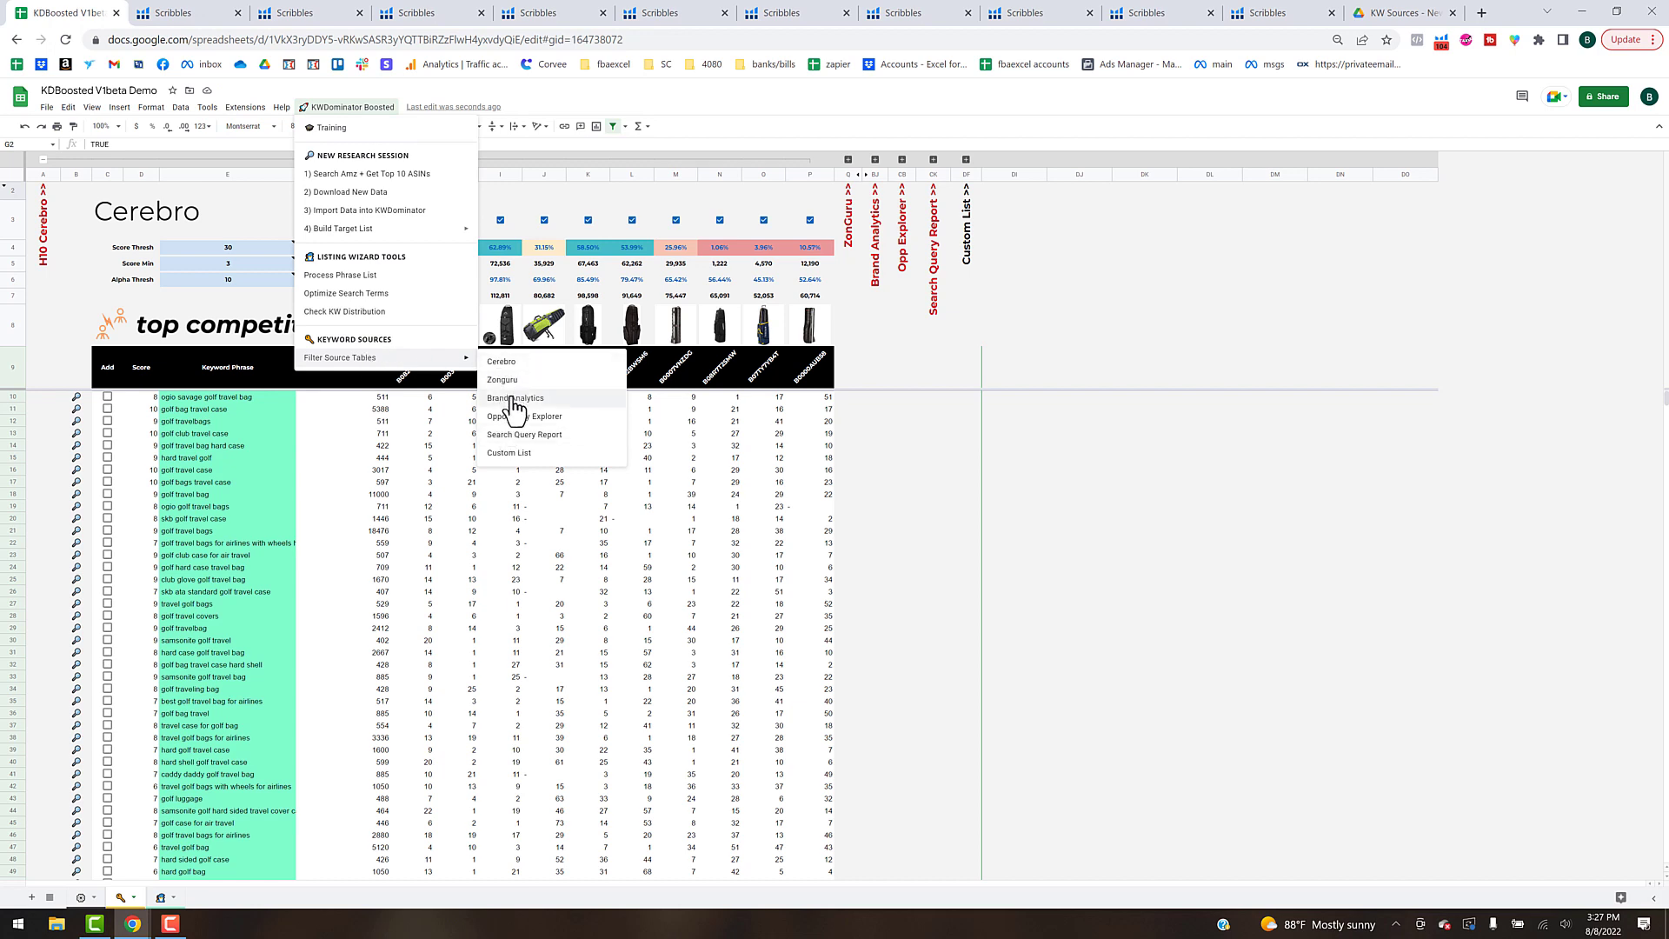
{"action": "left_click", "coordinate": [608, 362]}
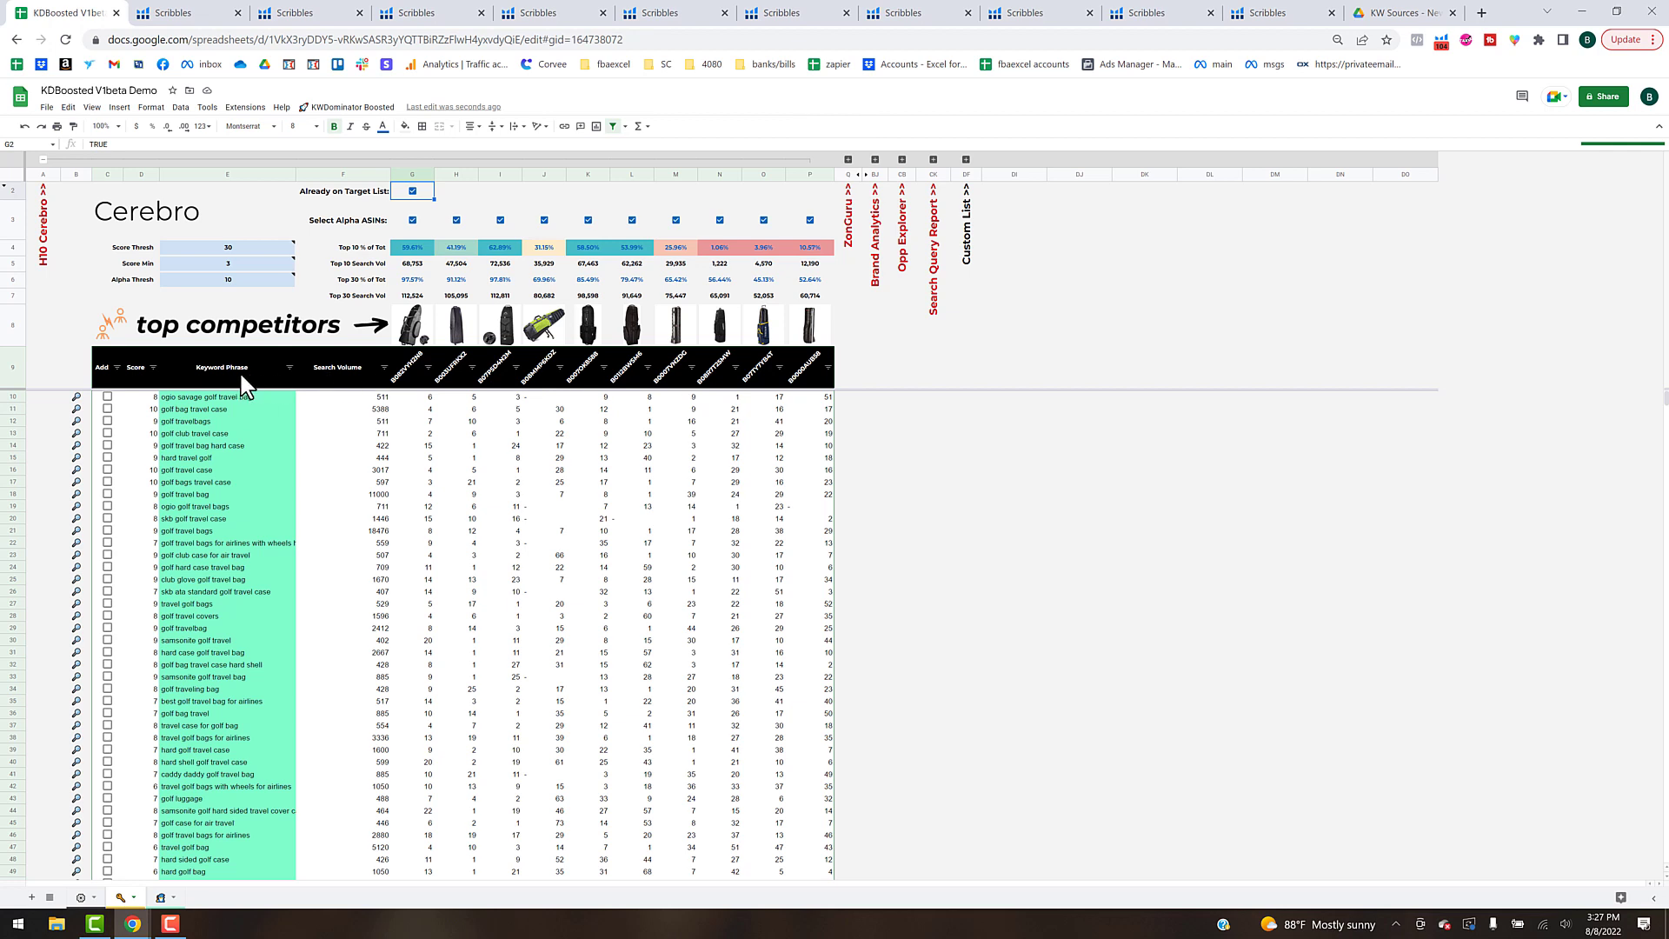
{"action": "left_click", "coordinate": [291, 368]}
Sort and filter Keyword Phrase by white fill colour to hide keywords already on the list.
{"action": "mouse_move", "coordinate": [242, 429]}
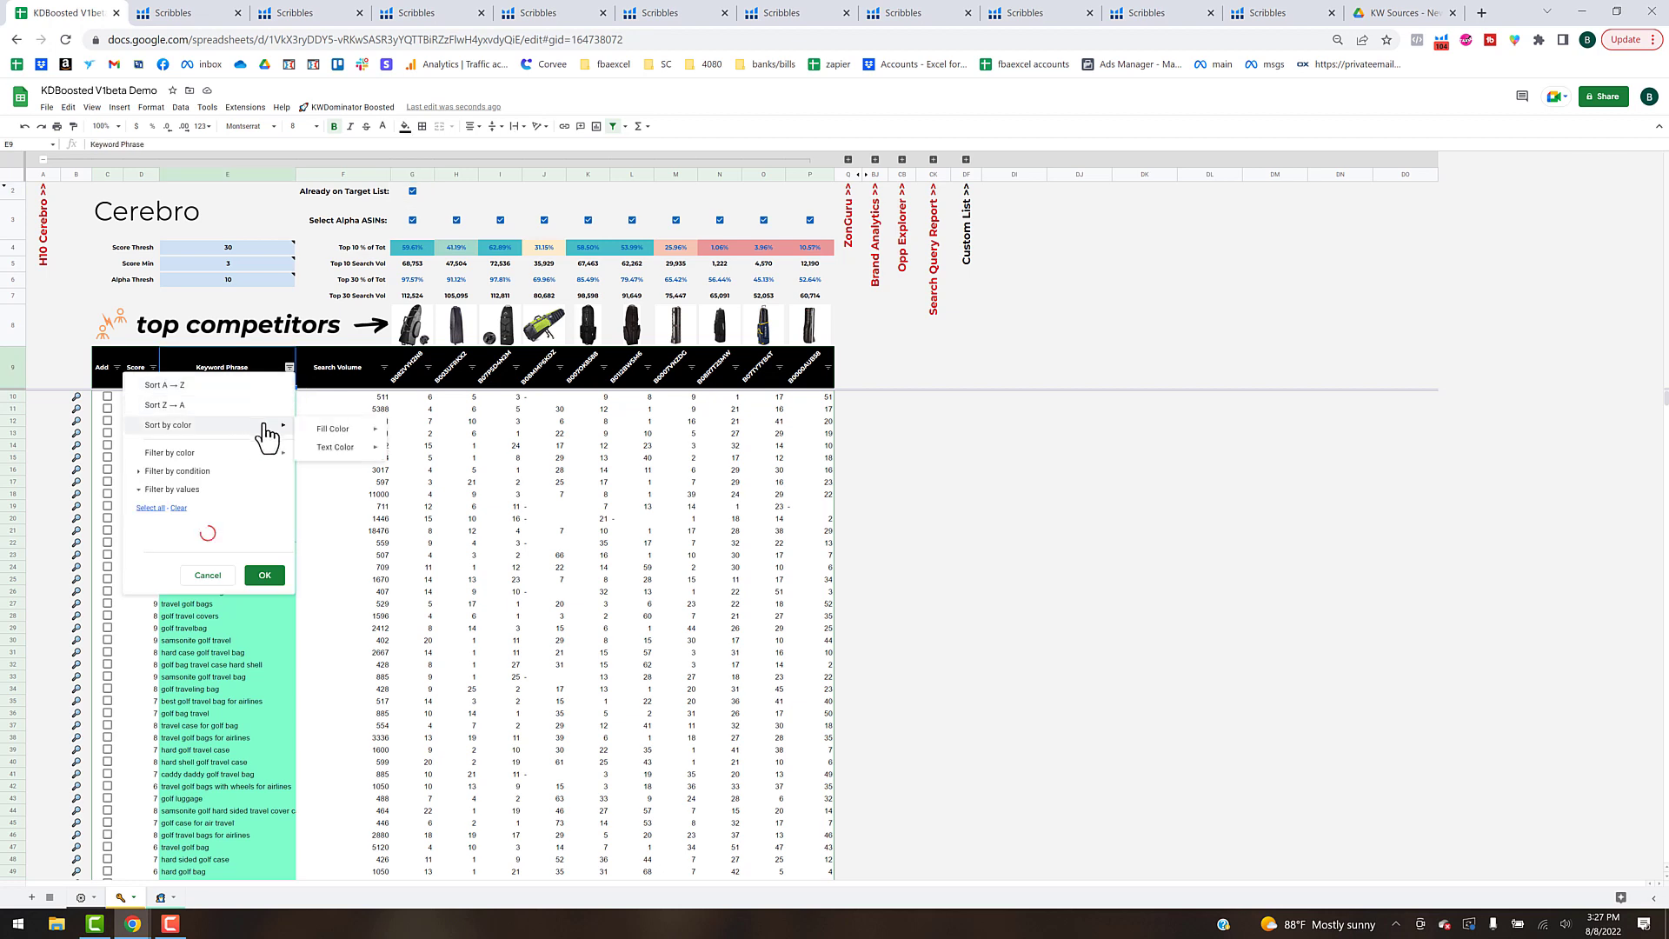
{"action": "mouse_move", "coordinate": [335, 449]}
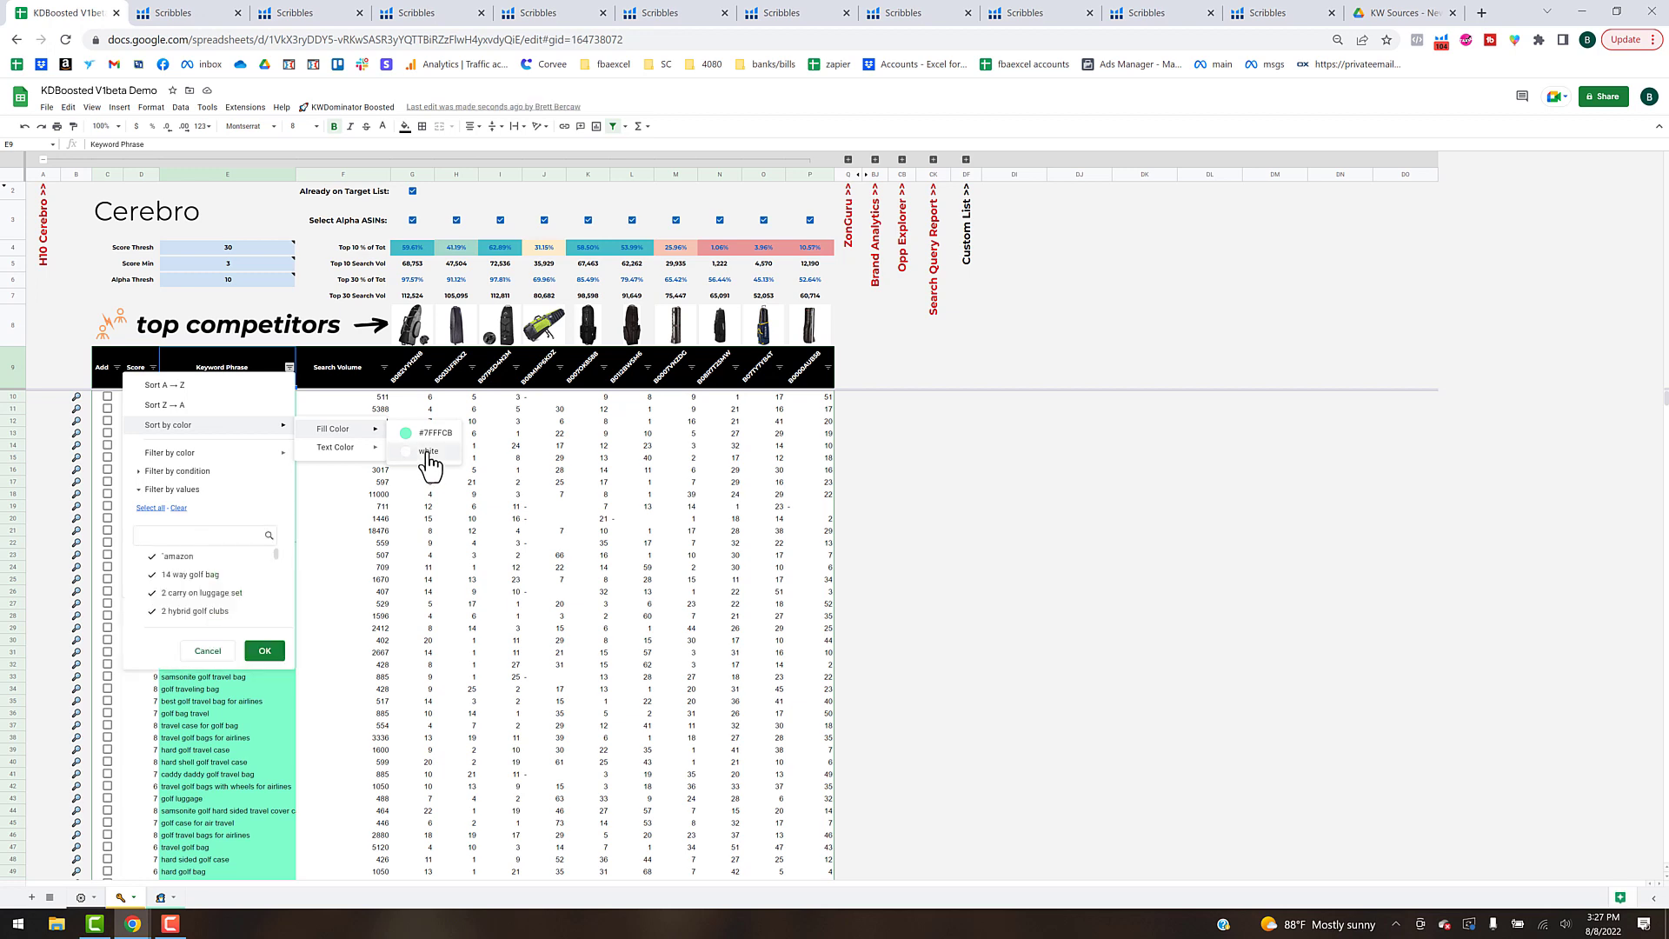
{"action": "left_click", "coordinate": [427, 452]}
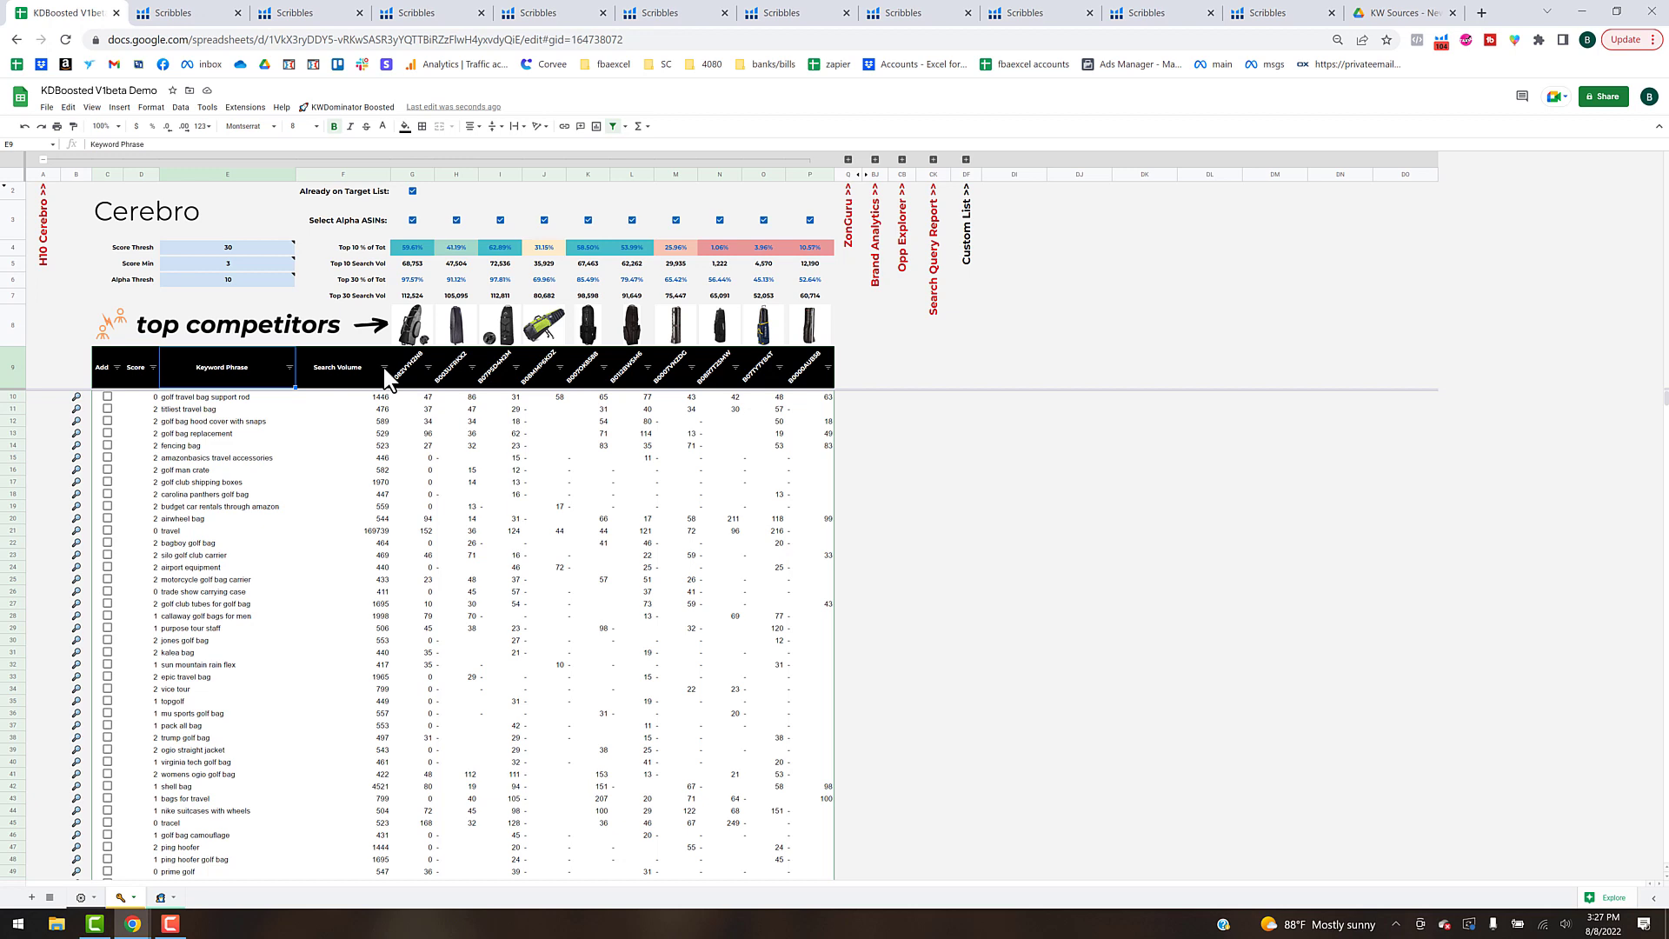
{"action": "left_click", "coordinate": [290, 367]}
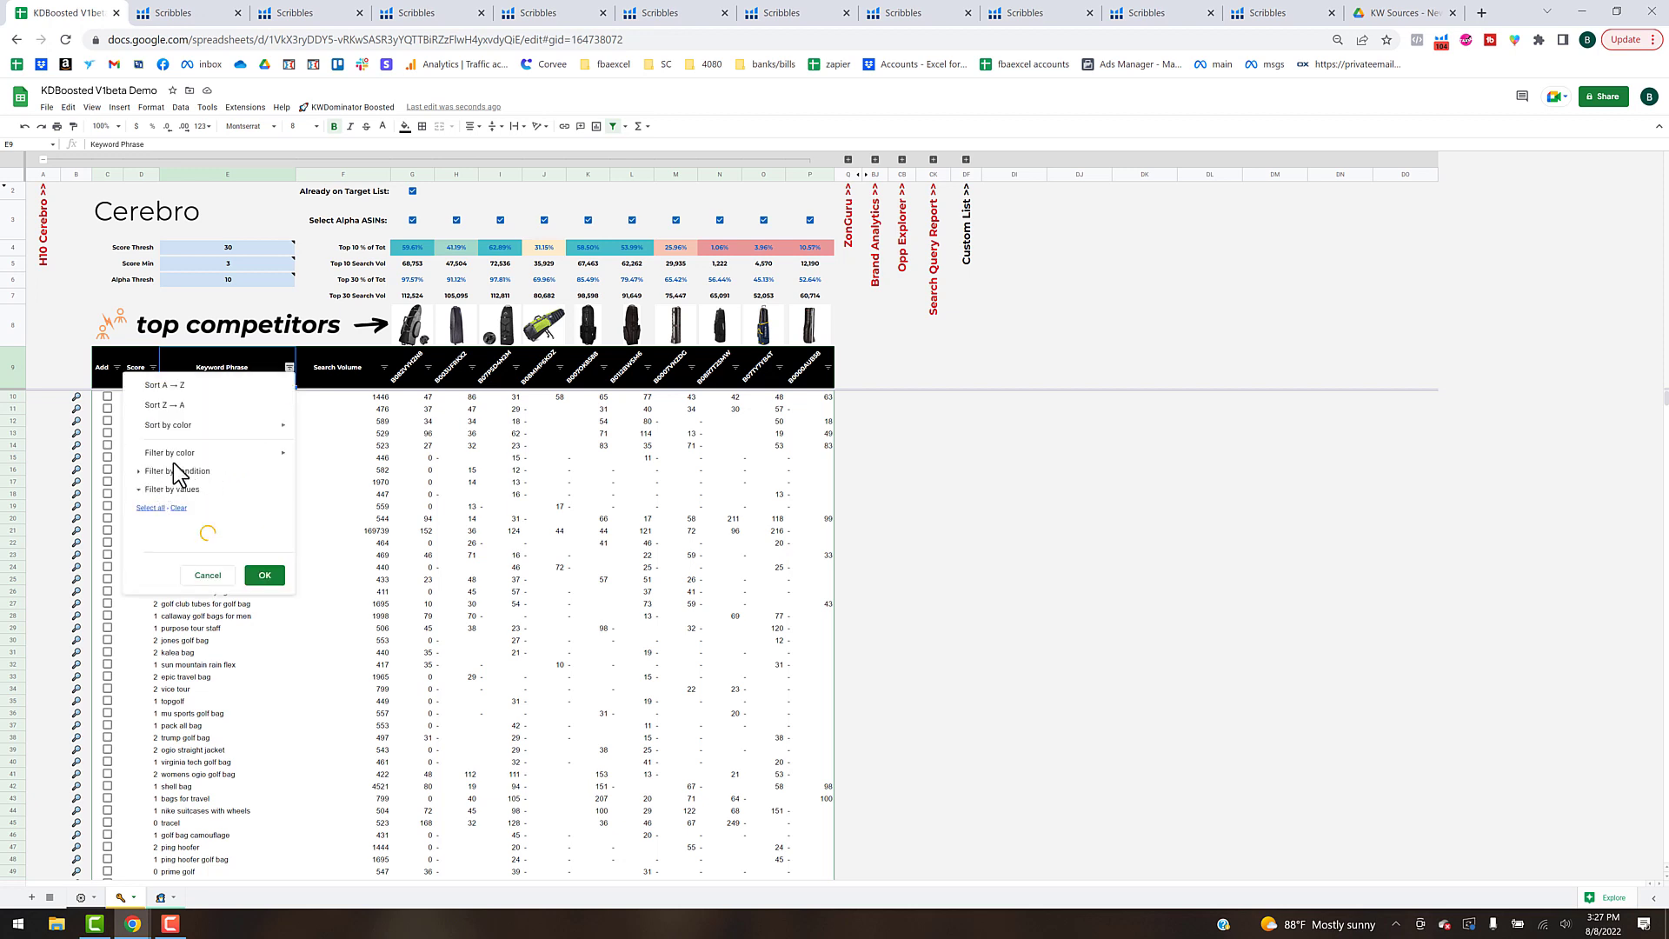
{"action": "mouse_move", "coordinate": [275, 465]}
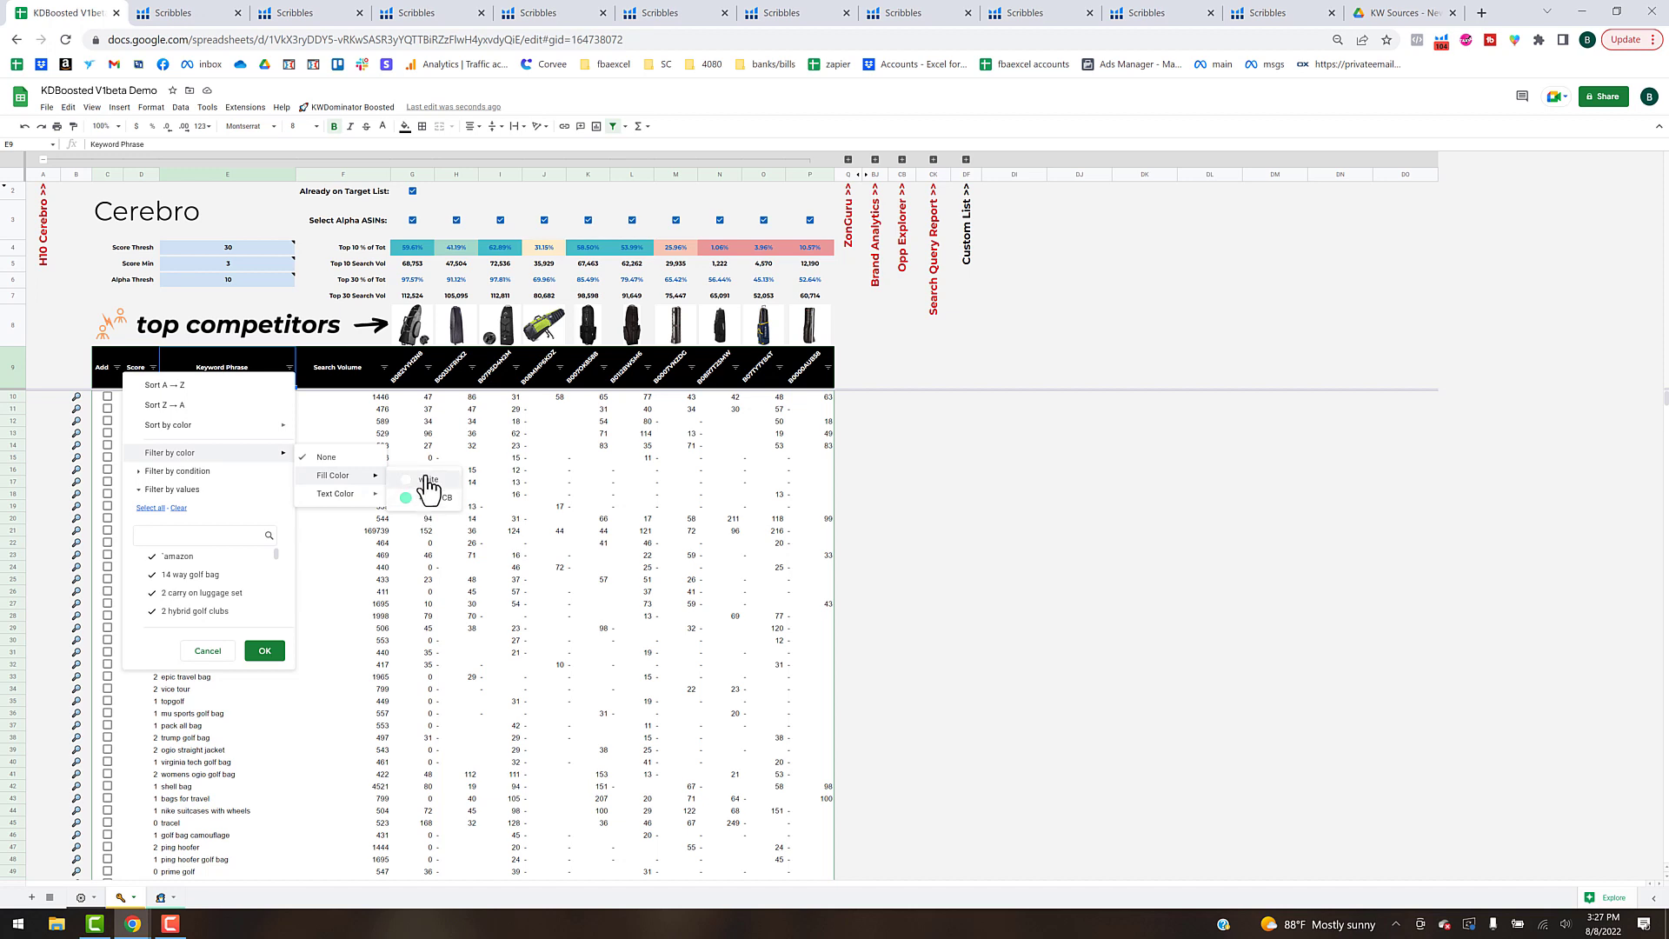
{"action": "left_click", "coordinate": [511, 472]}
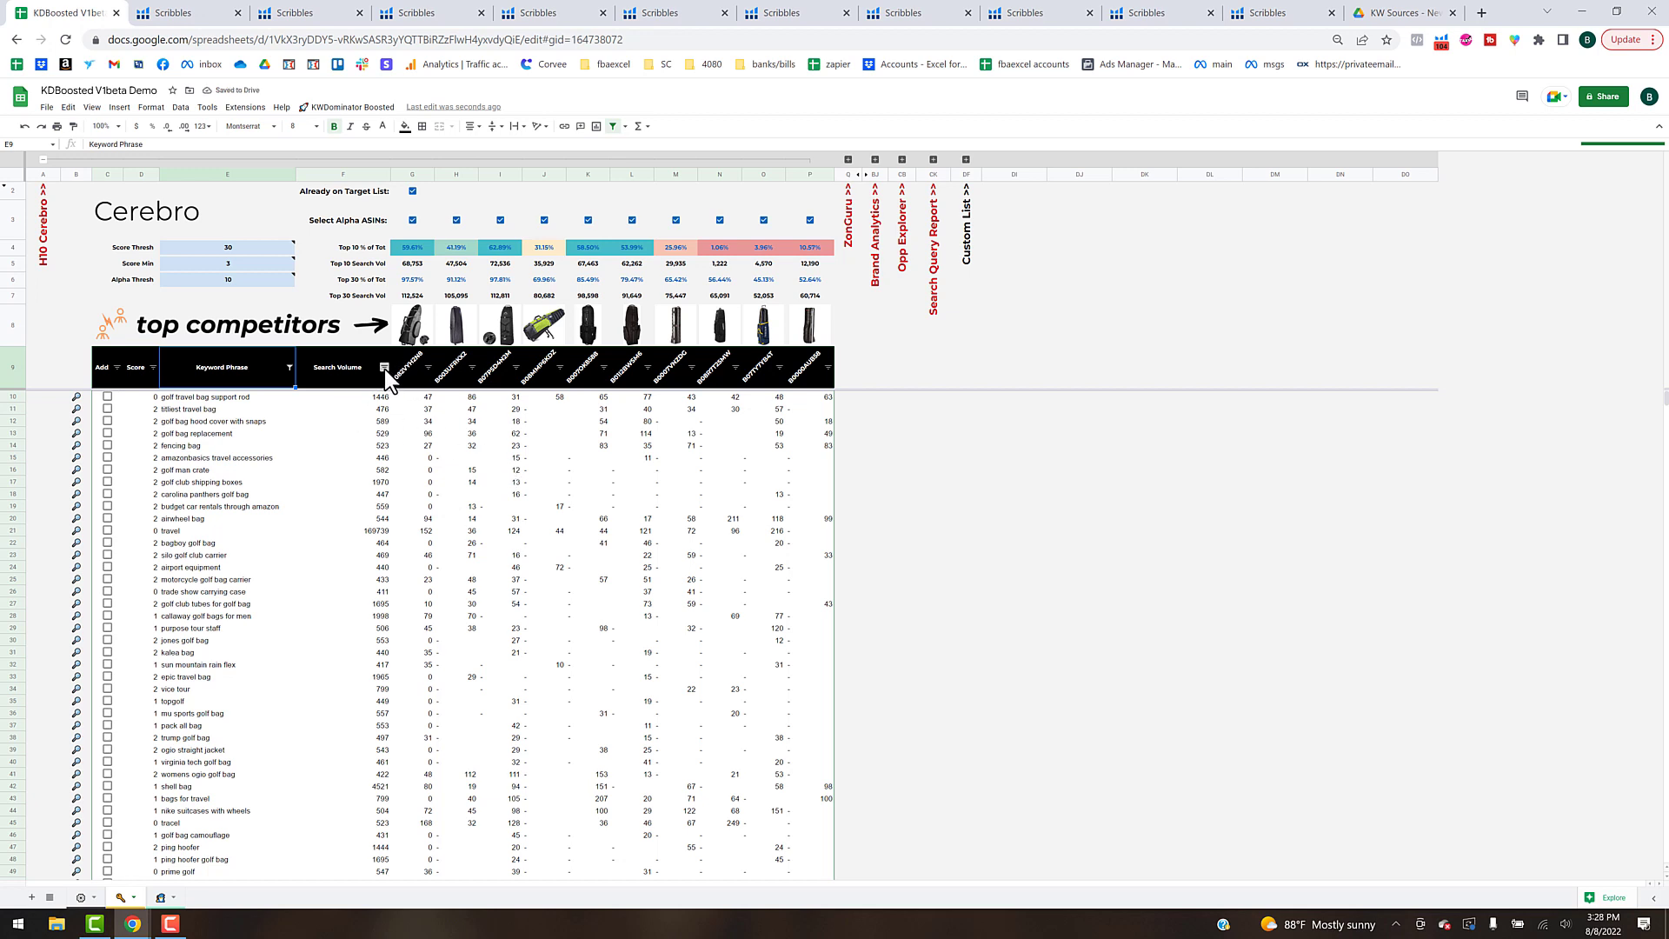
{"action": "left_click", "coordinate": [384, 369]}
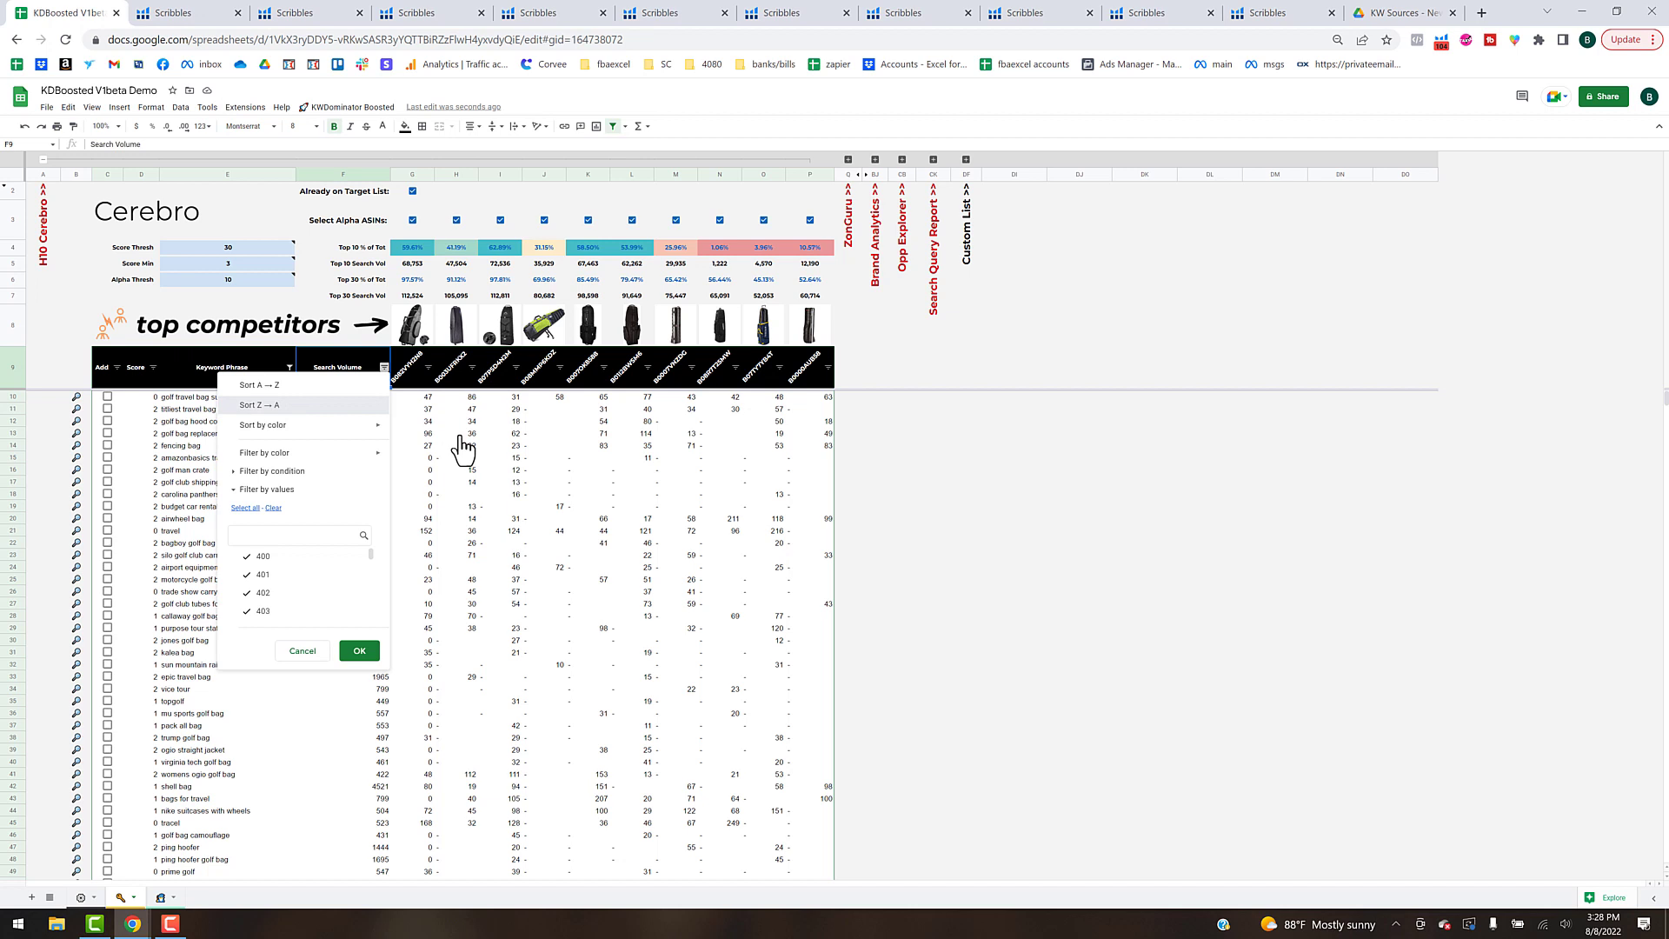
Sort Search Volume Z→A, exclude score-0 keywords, and tick Add for the top nine.
{"action": "key", "text": "Return"}
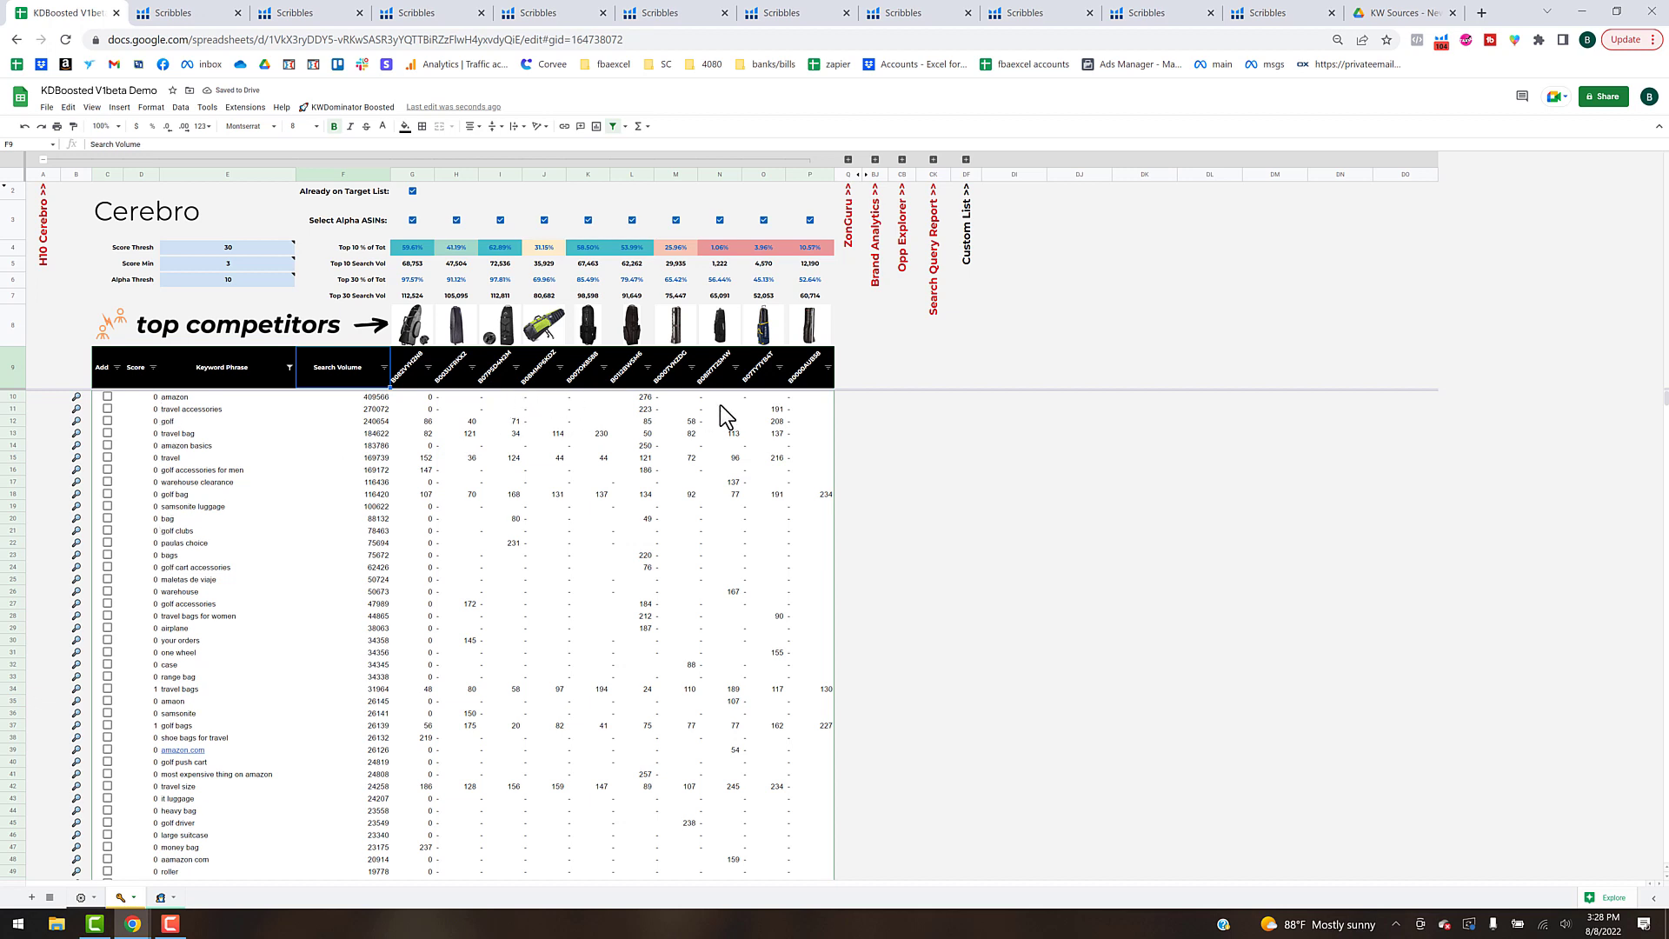
{"action": "left_click", "coordinate": [153, 367]}
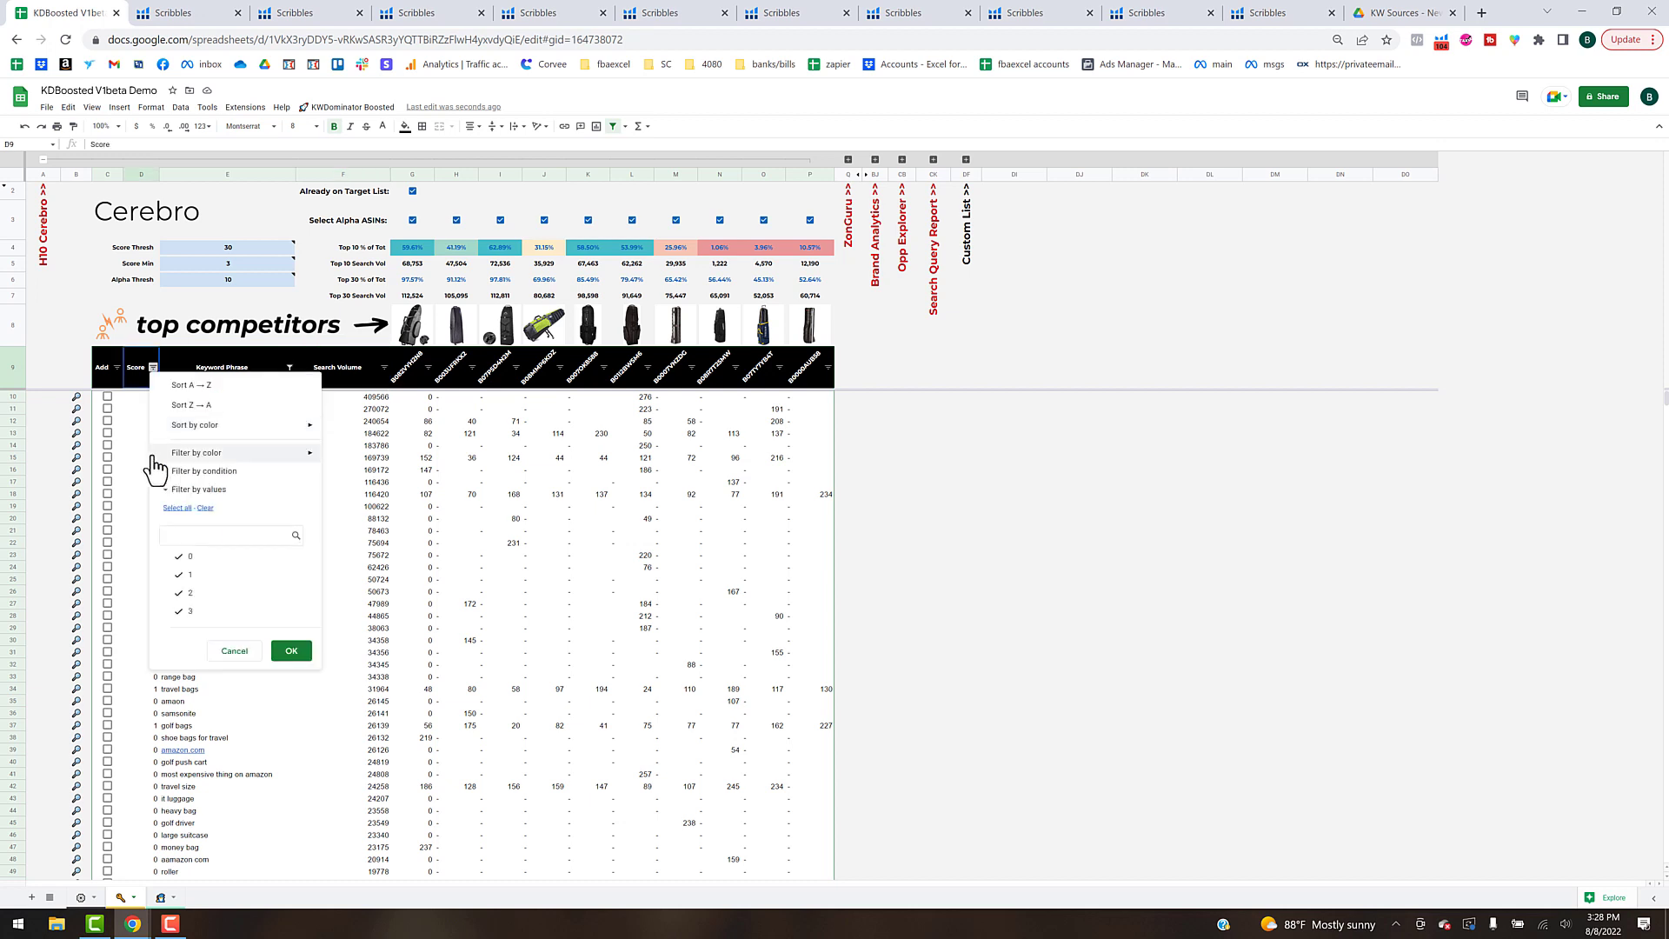
{"action": "left_click", "coordinate": [191, 558]}
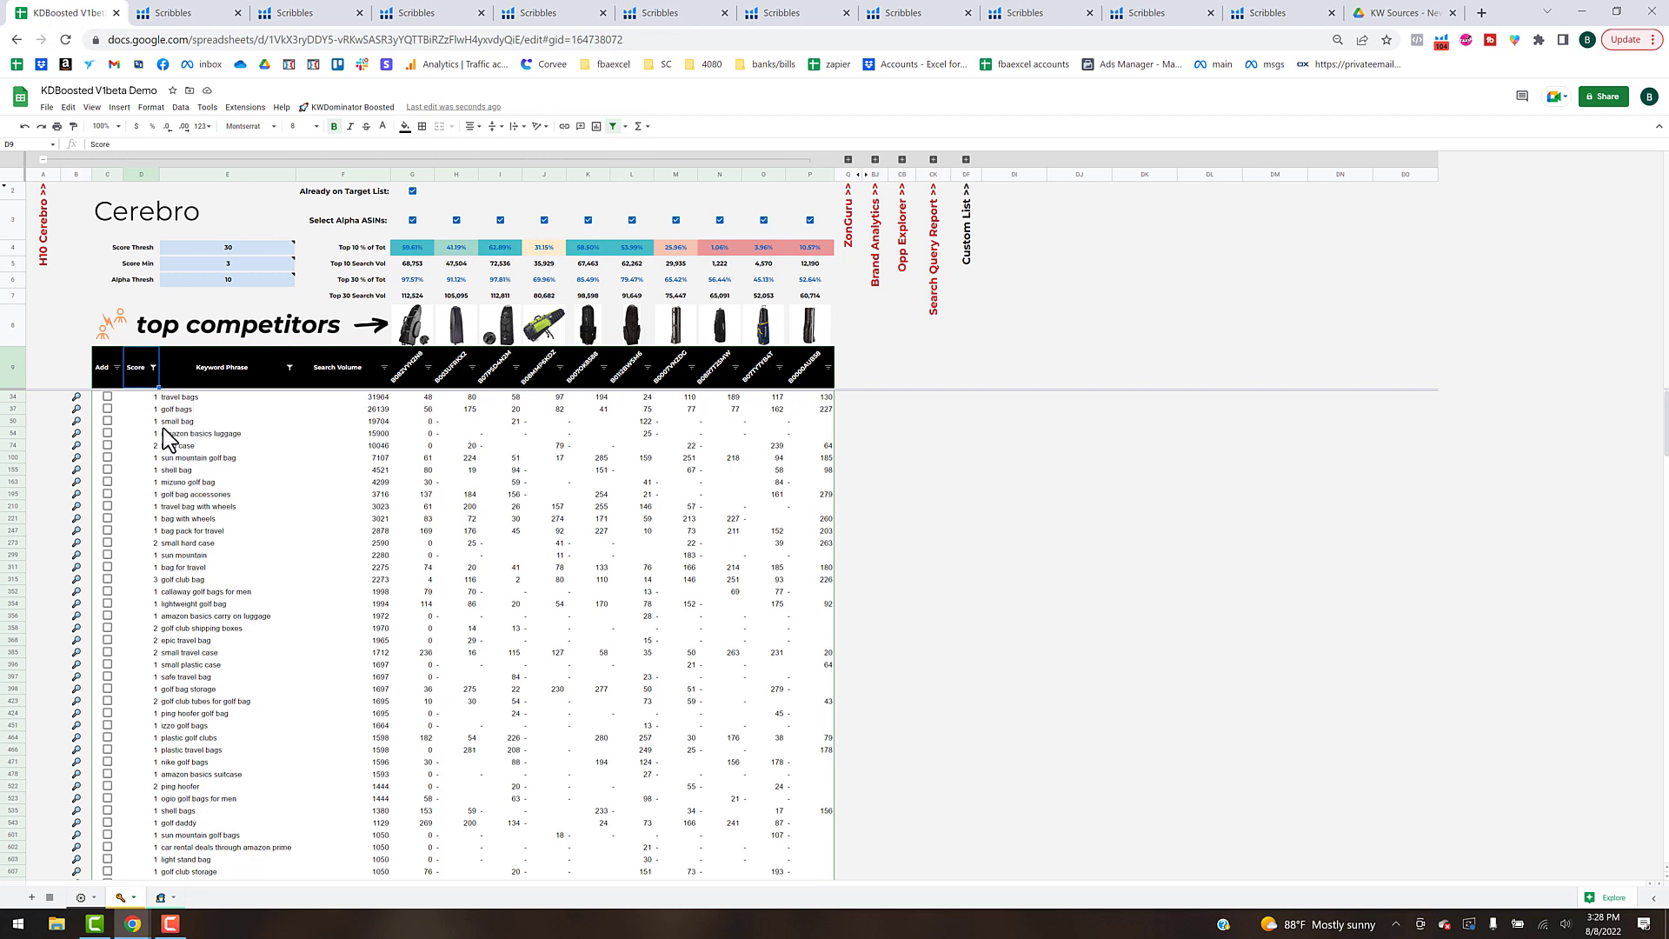
{"action": "left_click", "coordinate": [108, 397]}
{"action": "left_click_drag", "start_coordinate": [122, 402], "coordinate": [181, 476]}
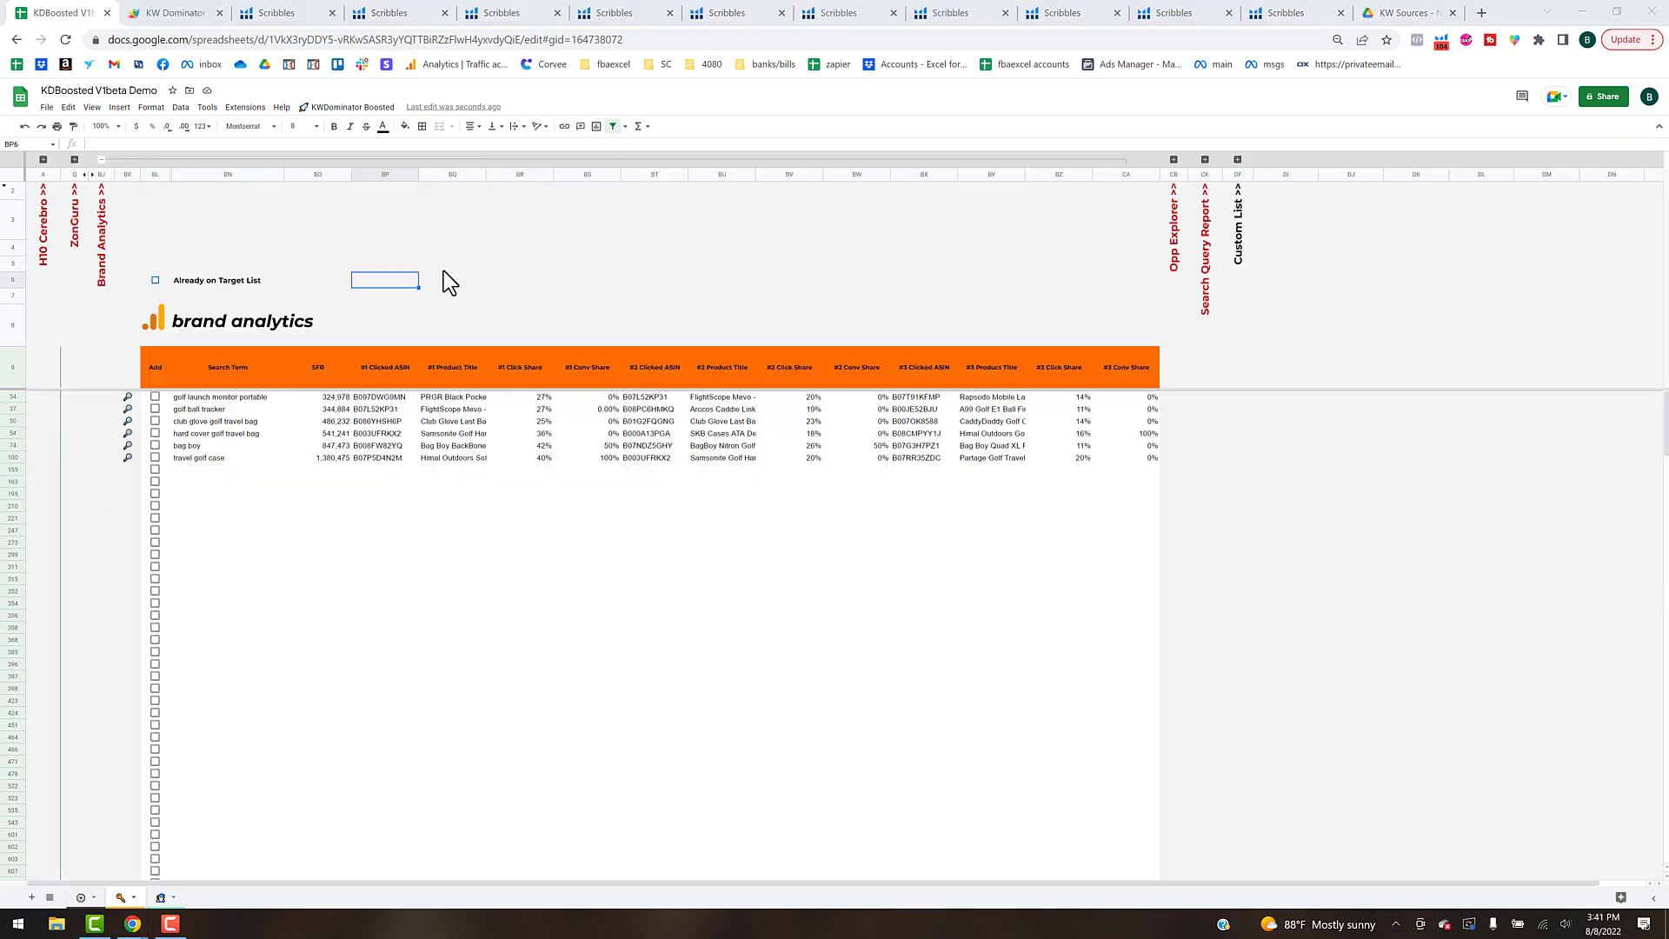
Filter the Brand Analytics table and check 'Already on Target List'.
{"action": "left_click", "coordinate": [348, 107]}
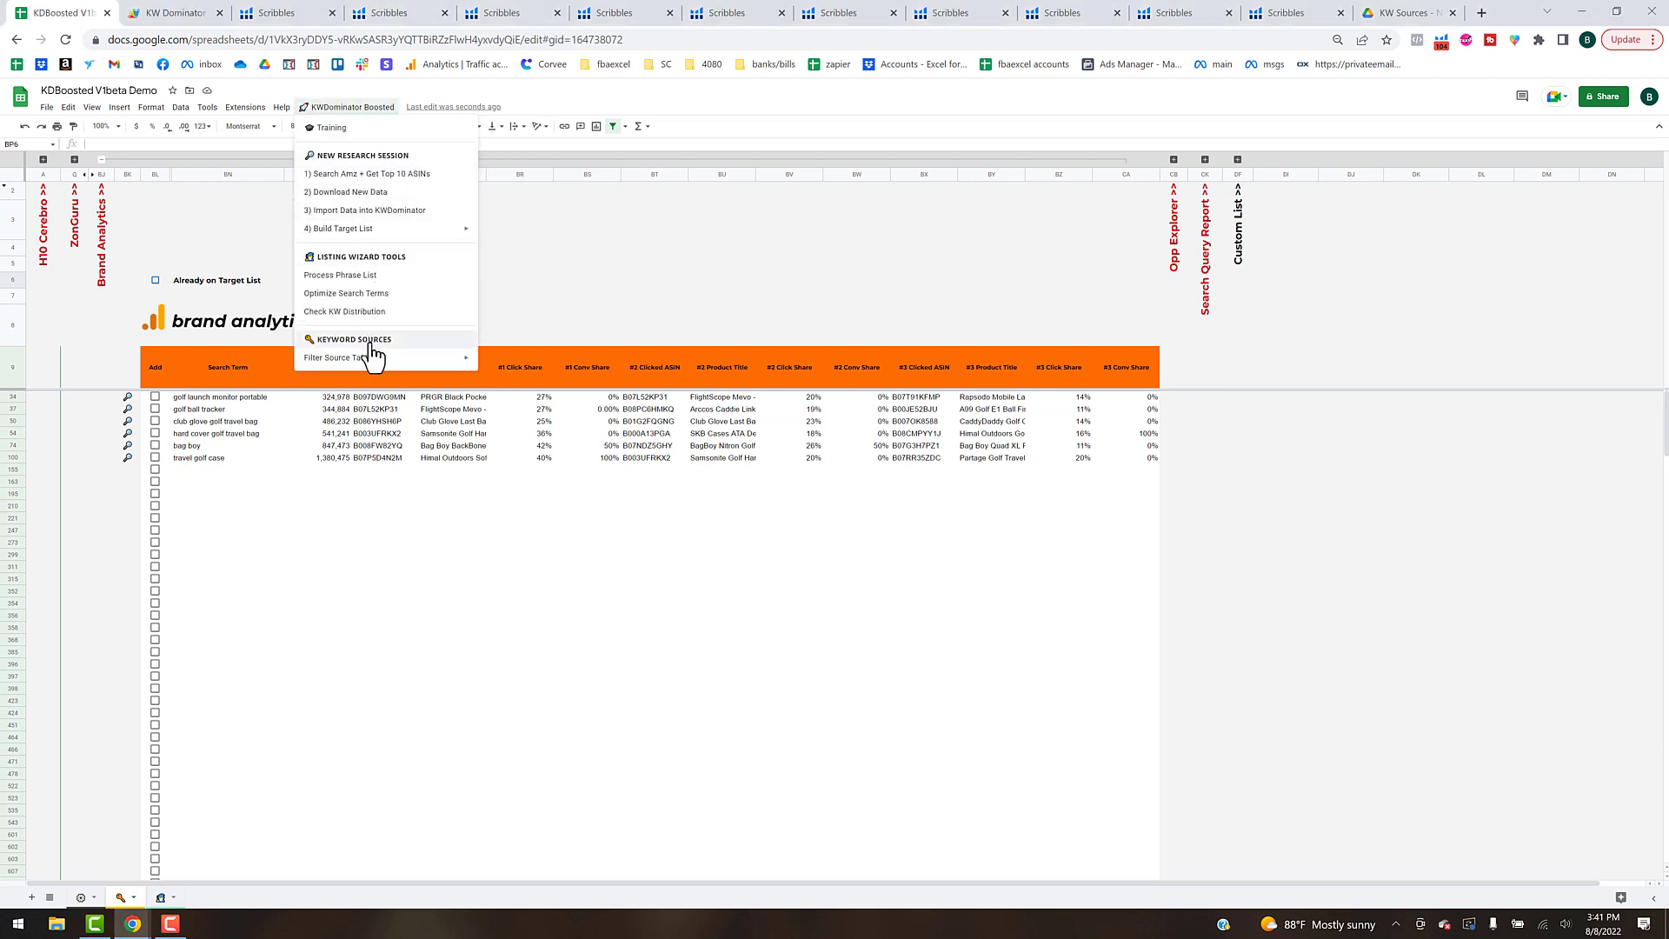
{"action": "mouse_move", "coordinate": [369, 360]}
{"action": "left_click", "coordinate": [513, 397]}
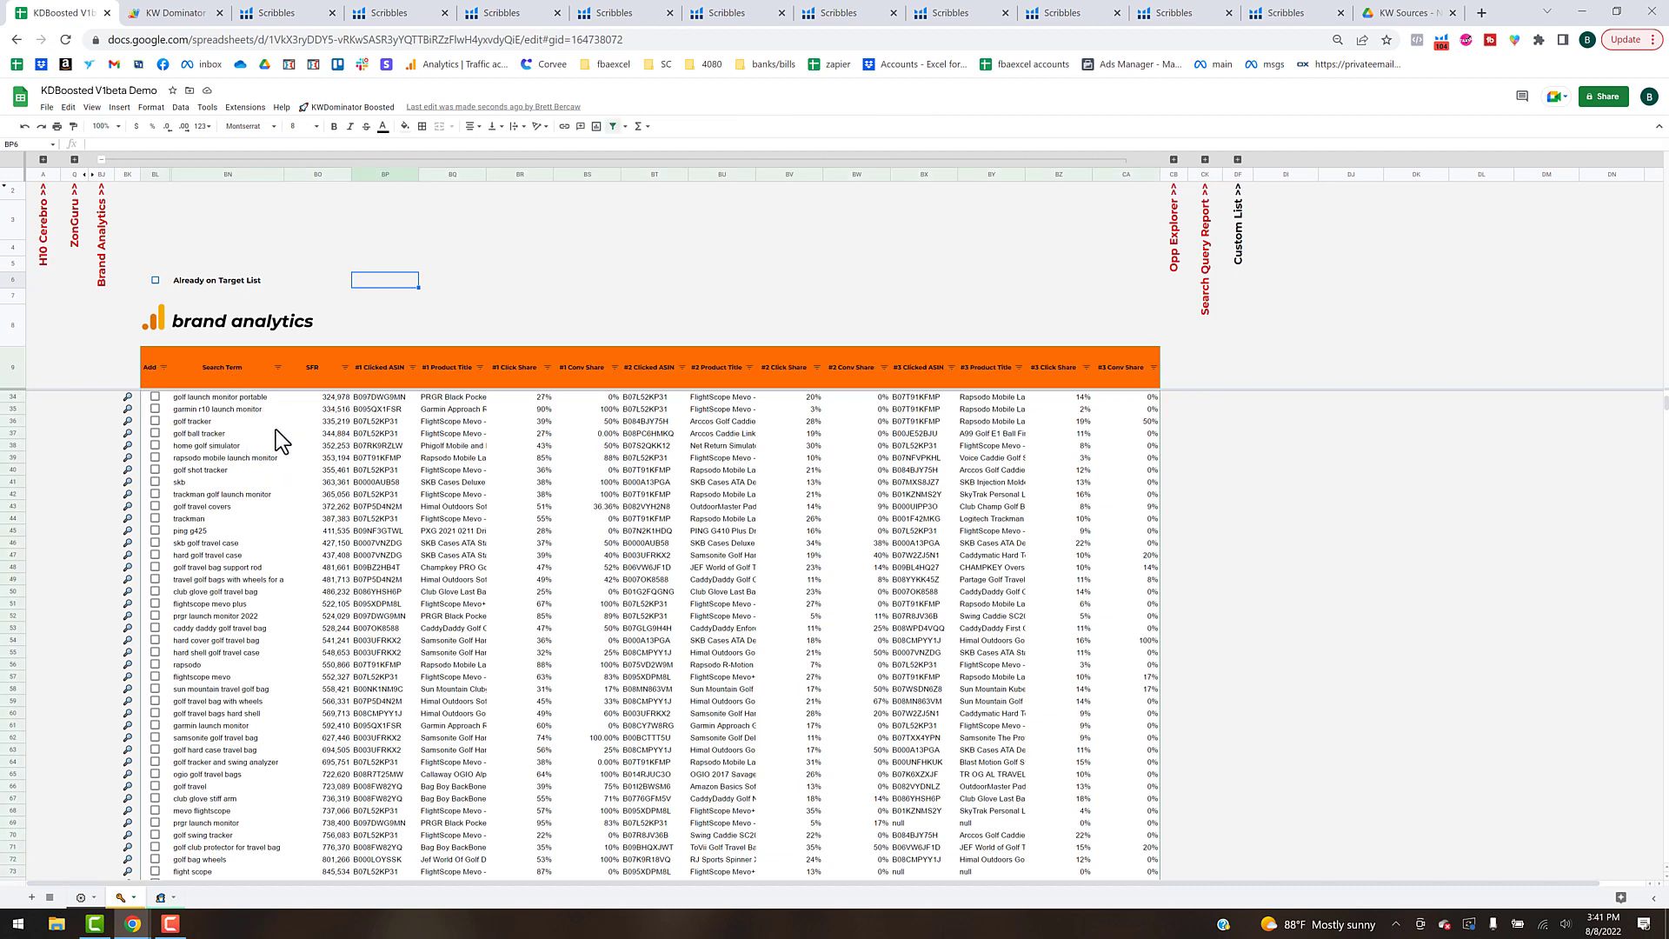
{"action": "scroll", "coordinate": [275, 431], "scroll_direction": "up", "scroll_amount": 5}
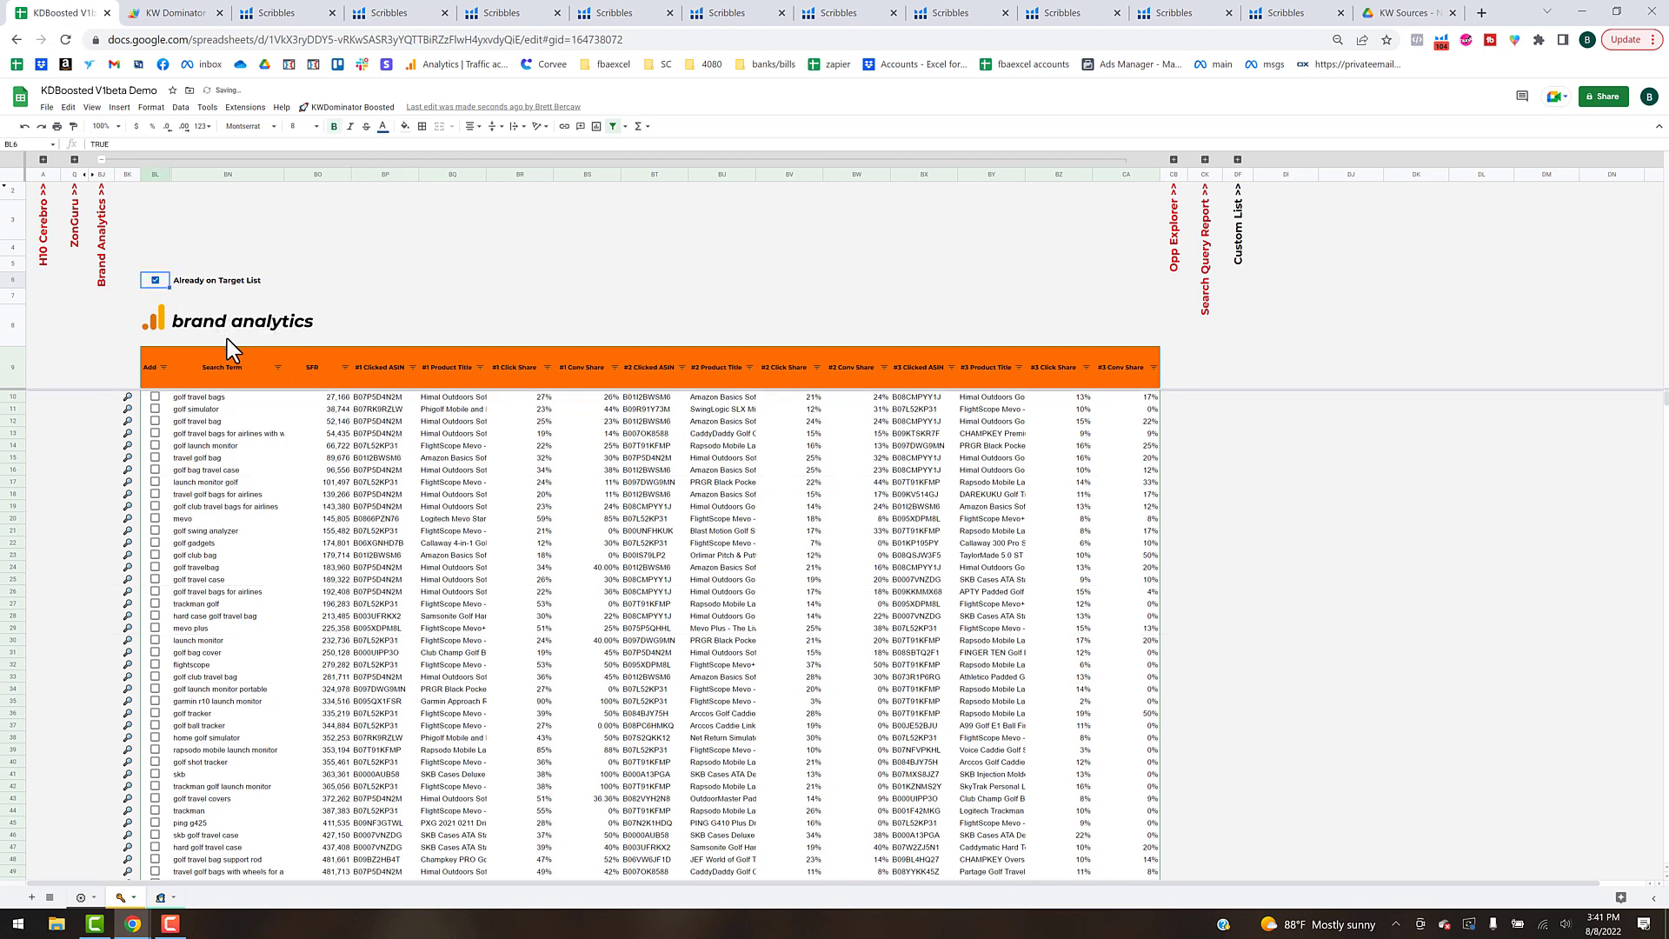
{"action": "key", "text": "Left"}
{"action": "key", "text": "Left"}
{"action": "key", "text": "Left"}
{"action": "key", "text": "space"}
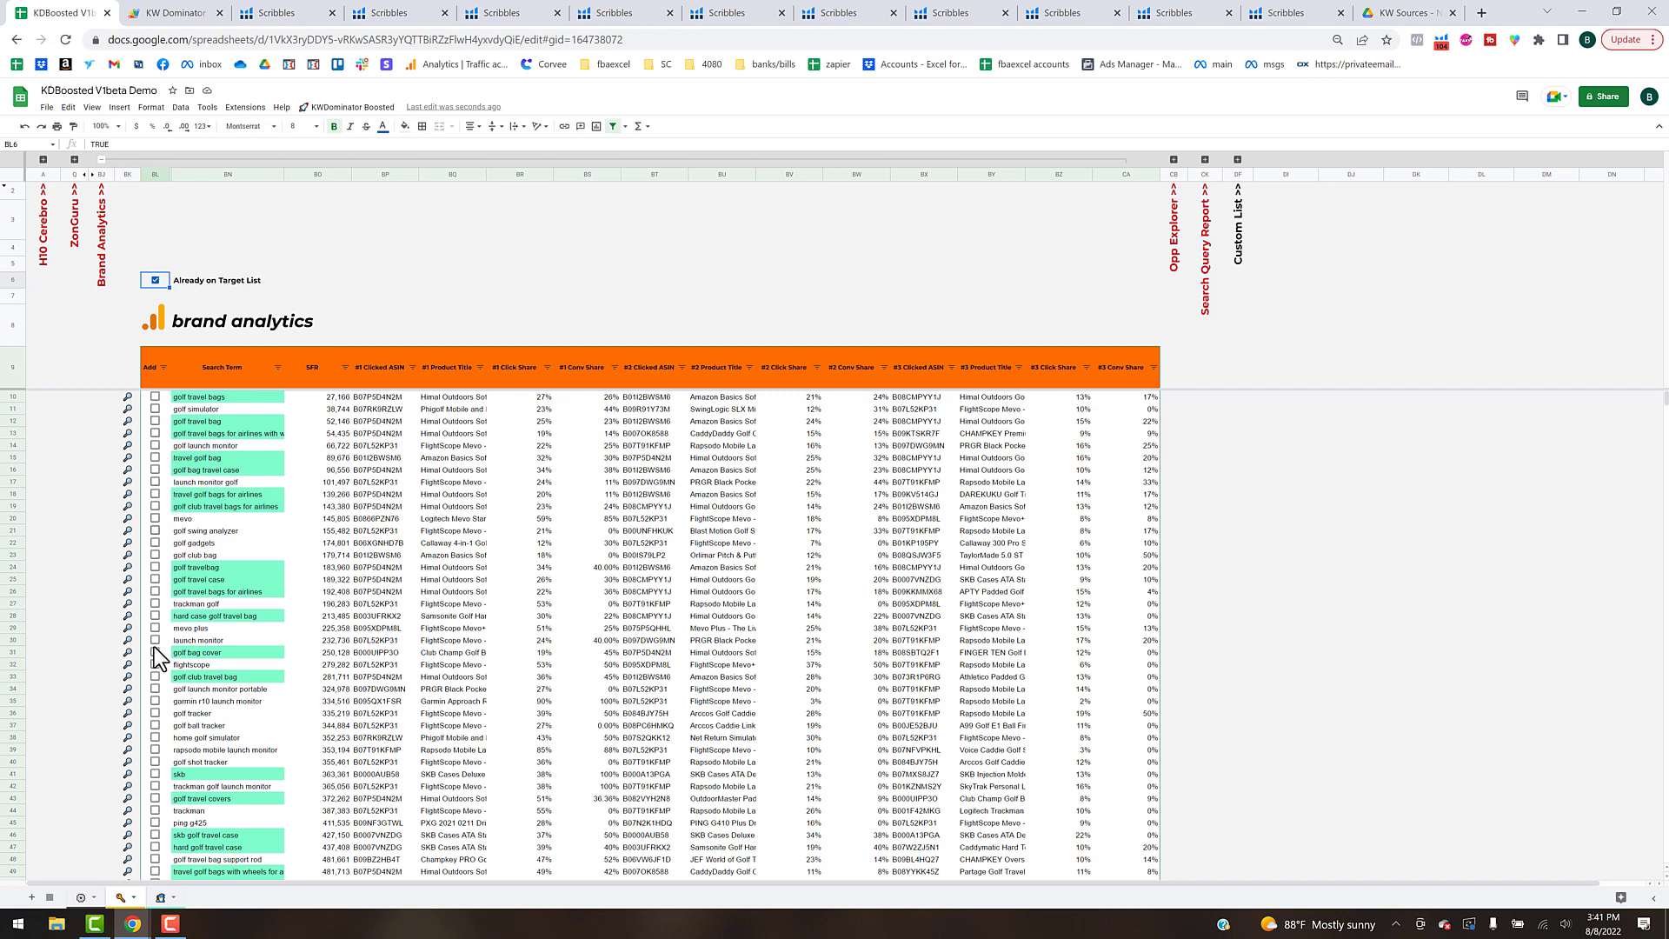
Tick 'golf travel bag support rod' and 'hard cover golf travel bag' for adding.
{"action": "scroll", "coordinate": [160, 661], "scroll_direction": "down", "scroll_amount": 3}
{"action": "left_click", "coordinate": [155, 762]}
{"action": "left_click", "coordinate": [155, 835]}
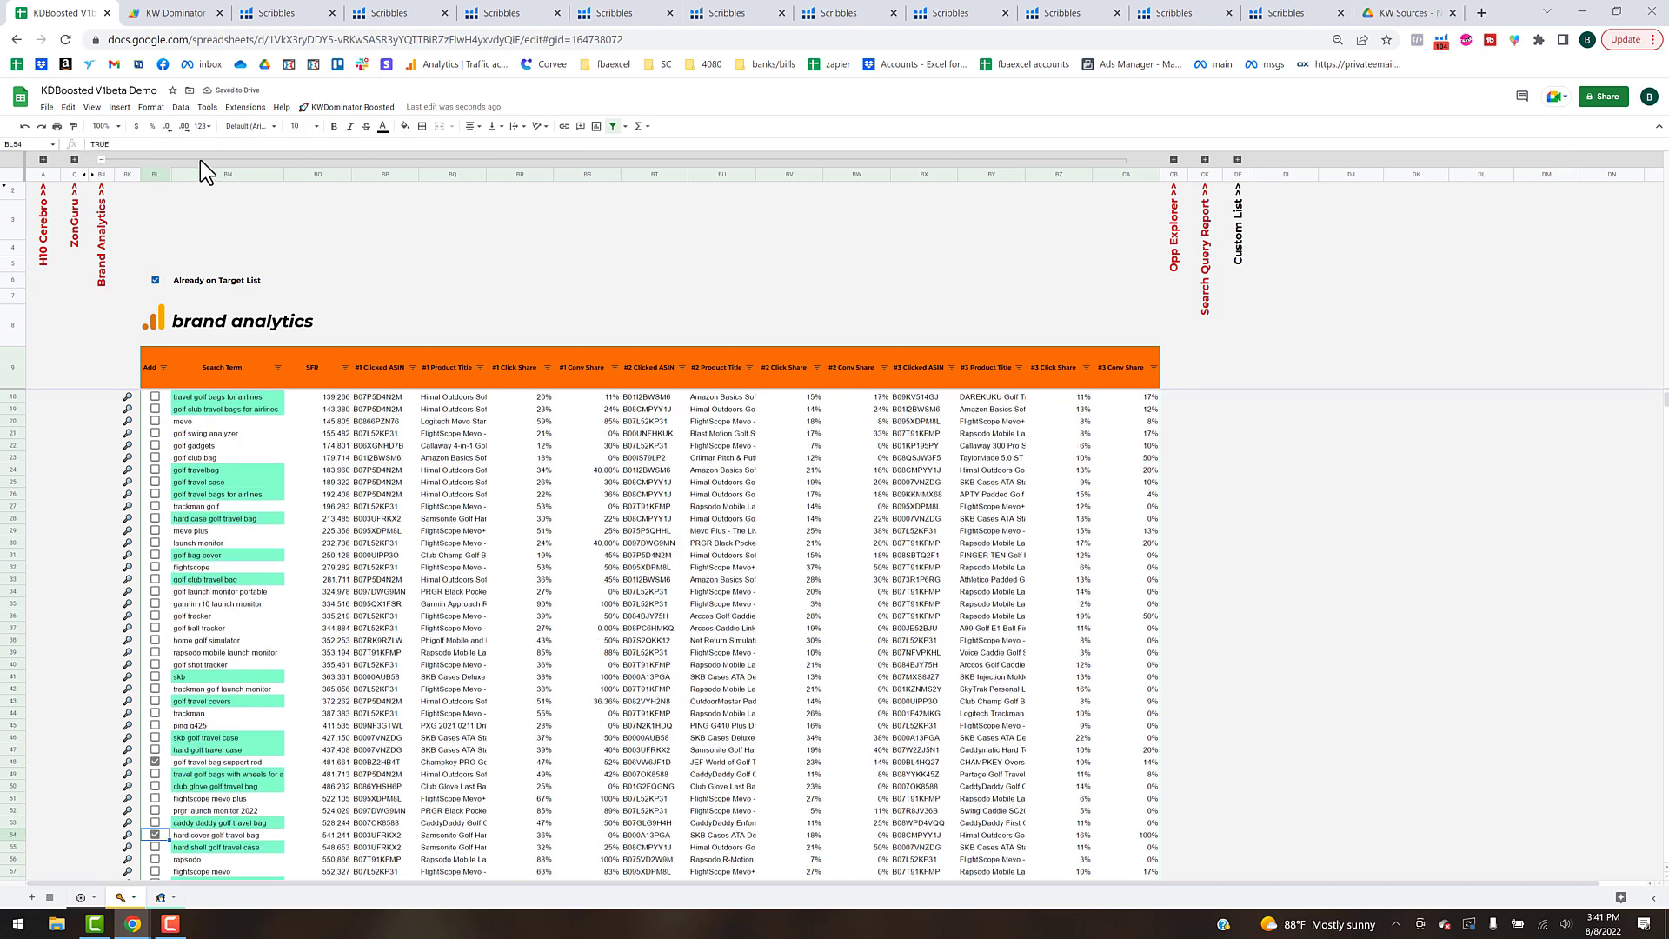
{"action": "left_click", "coordinate": [413, 160]}
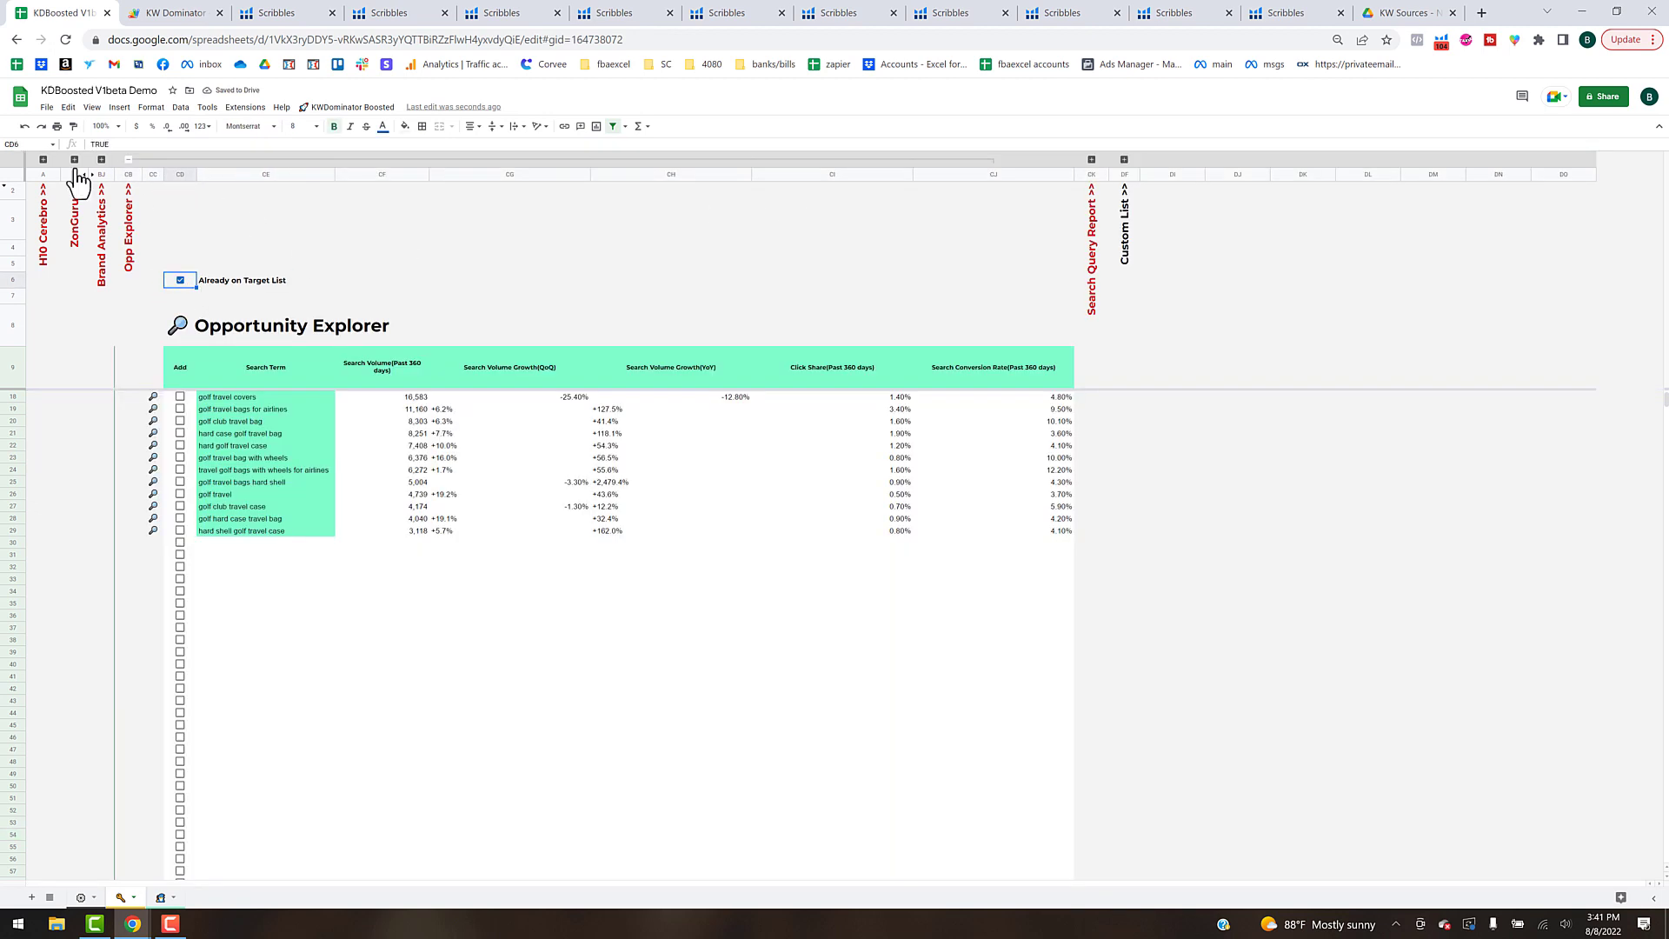
Expand Custom List and tick the four golf travel case keywords in rows 13–16.
{"action": "left_click", "coordinate": [127, 159]}
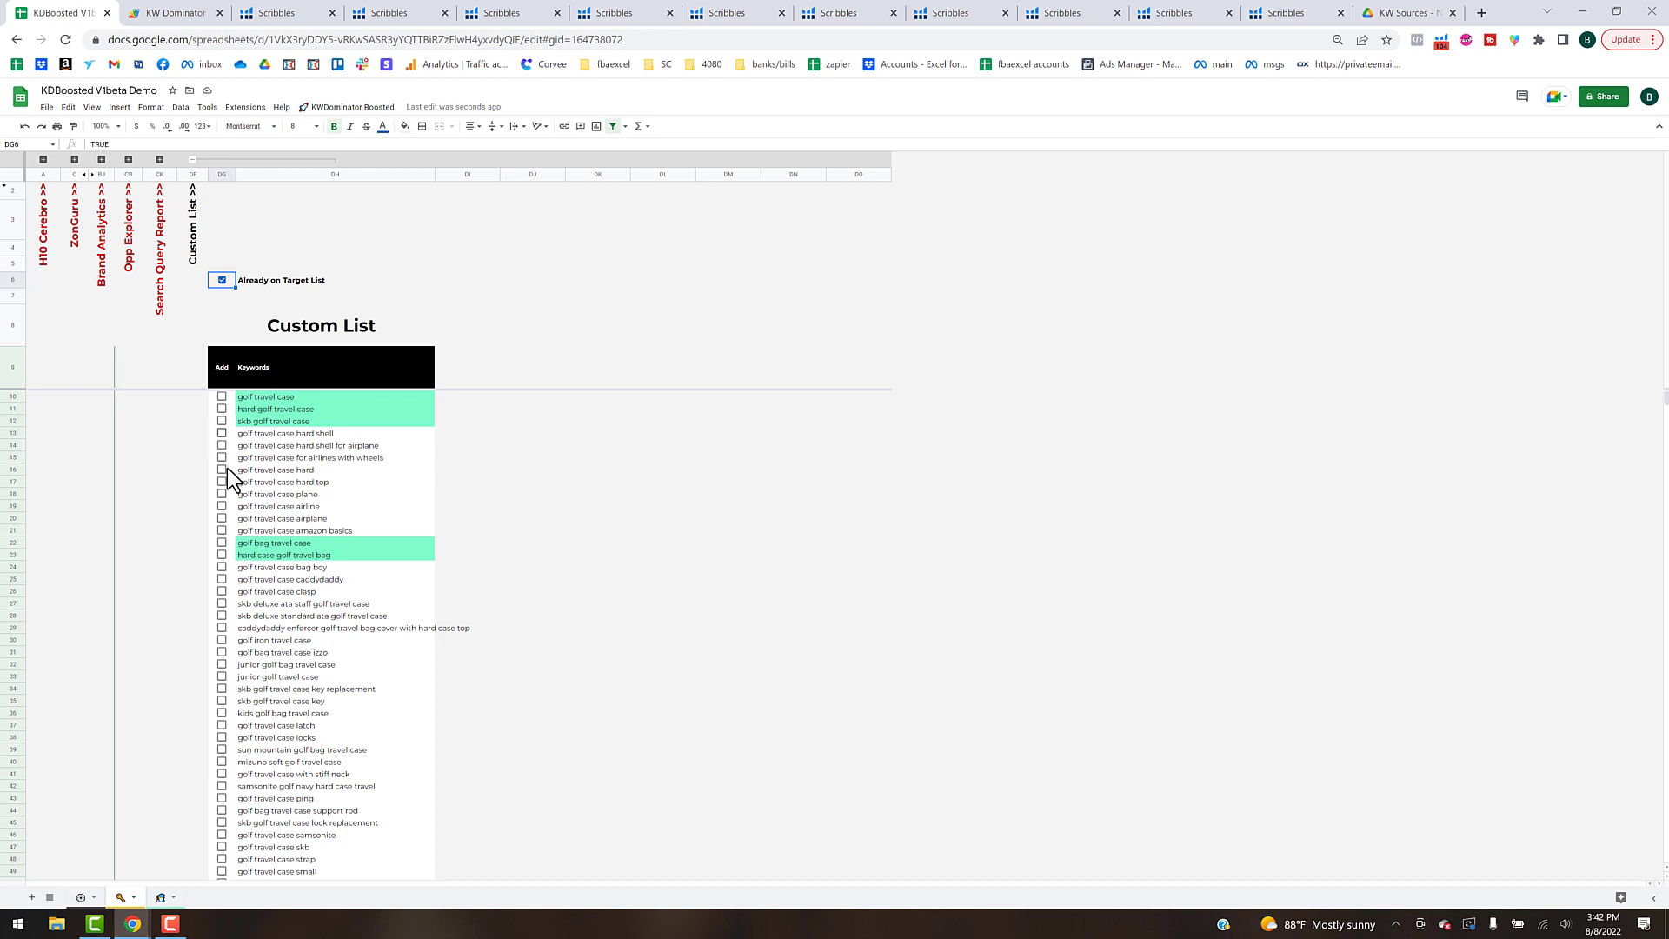
{"action": "left_click", "coordinate": [222, 466]}
{"action": "left_click", "coordinate": [222, 455]}
{"action": "left_click", "coordinate": [223, 442]}
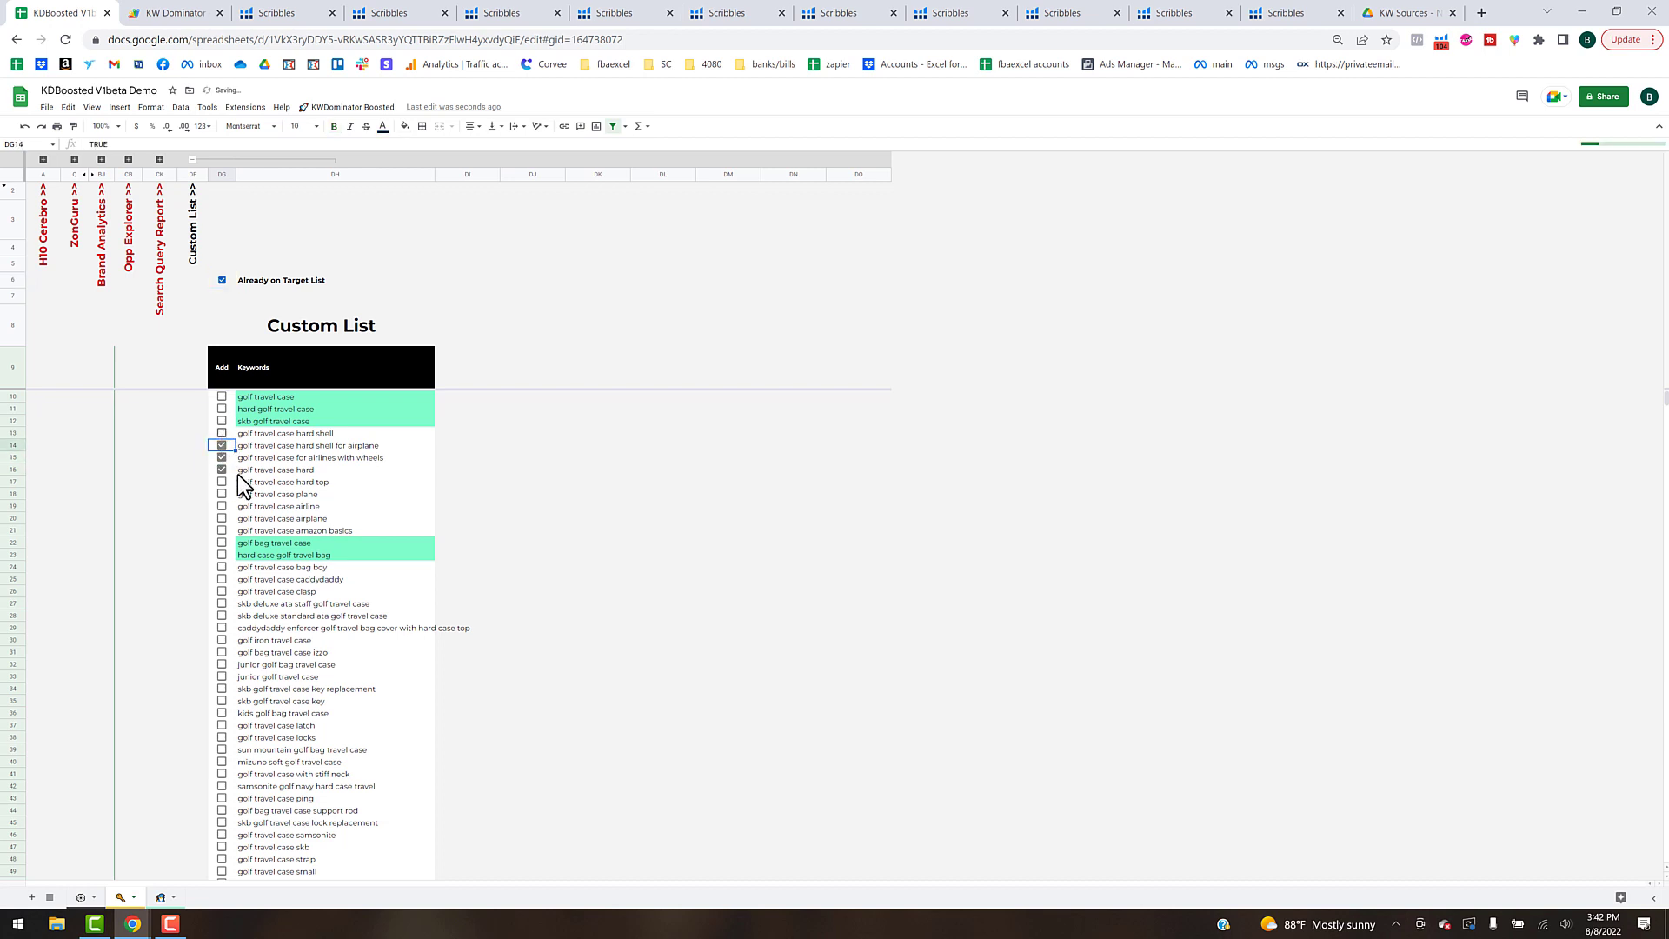
{"action": "left_click", "coordinate": [224, 433]}
{"action": "key", "text": "ctrl+space"}
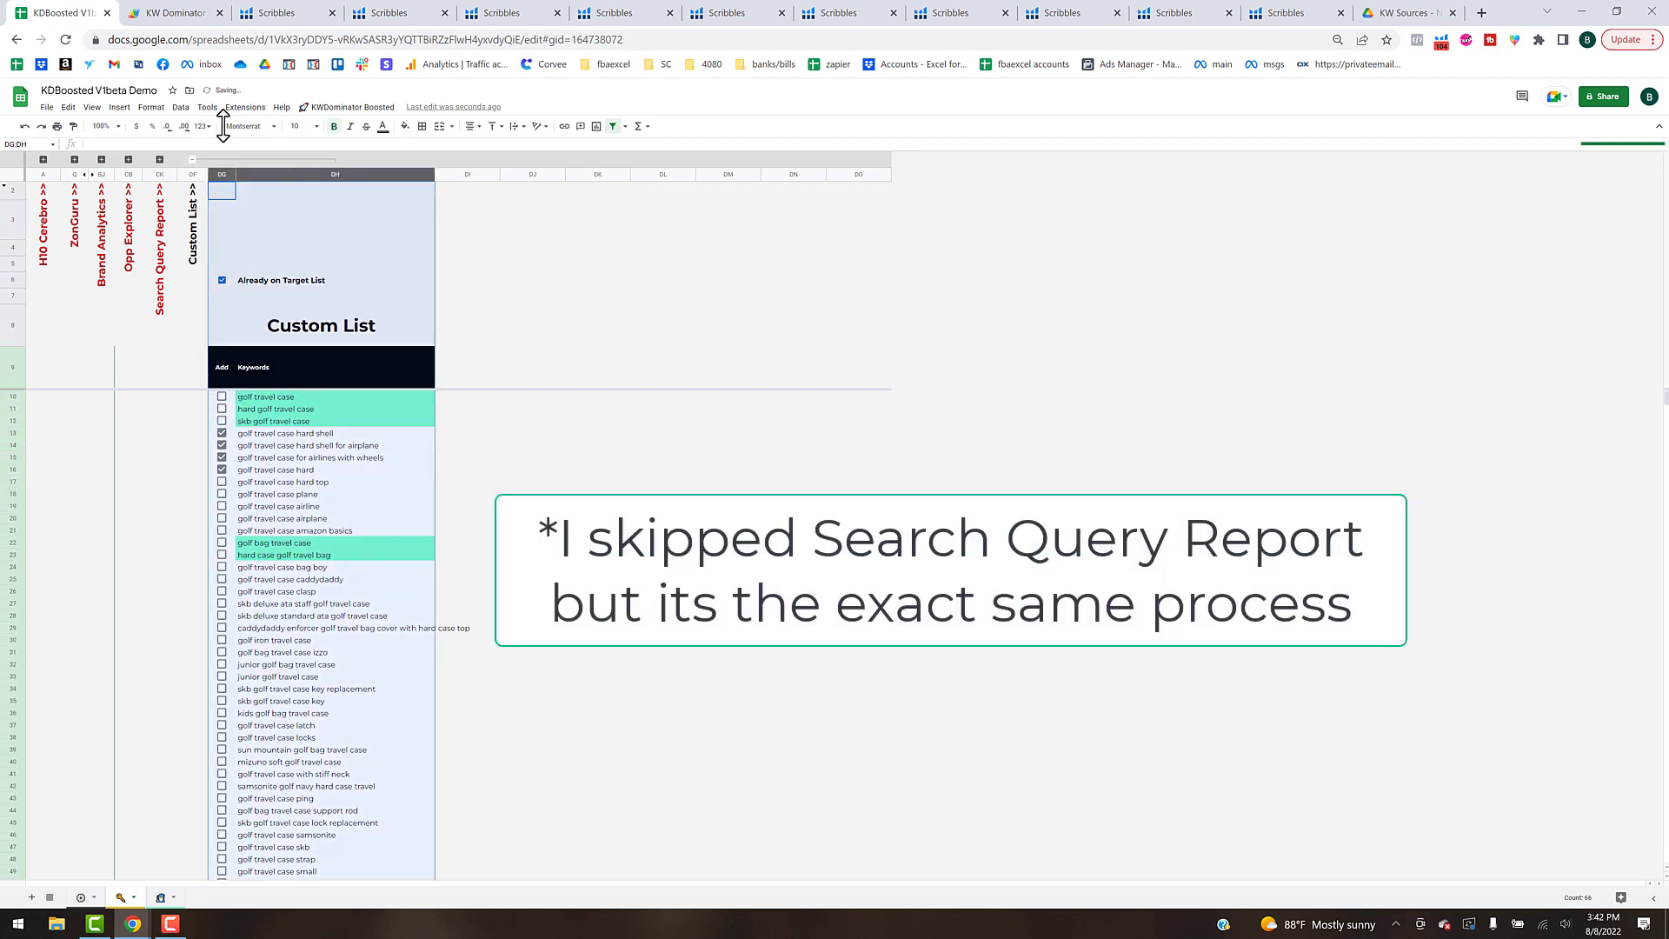
Append the ticked keywords via KWDominator Boosted's 4) Build Target List, then go to Listing Wizard.
{"action": "left_click", "coordinate": [349, 110]}
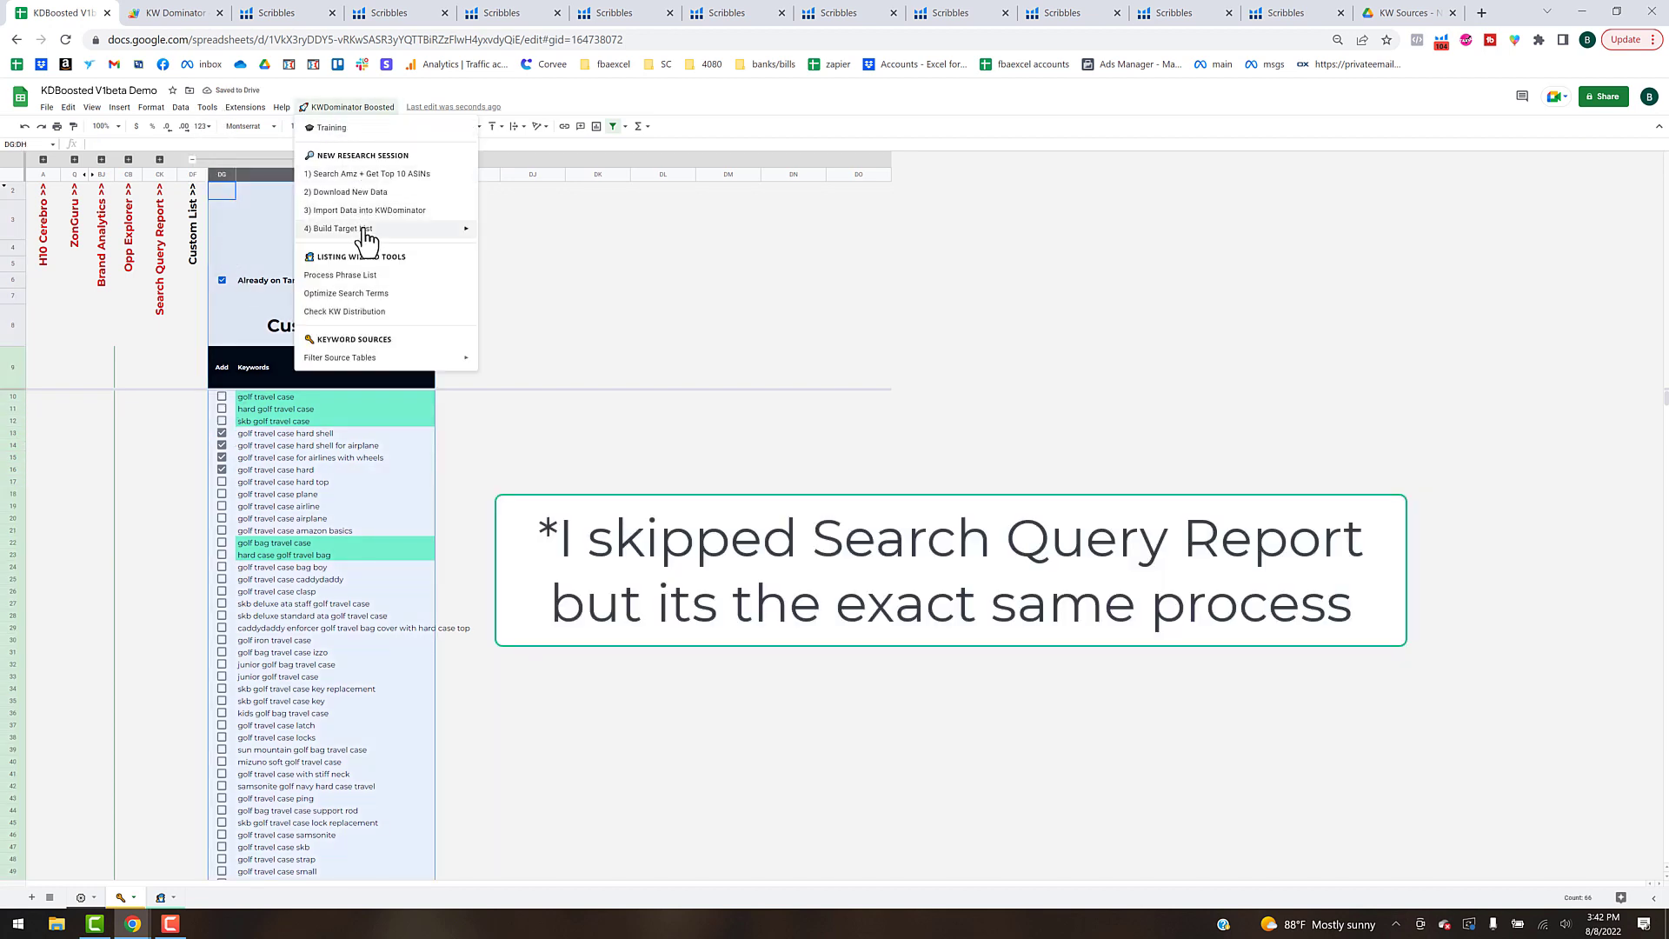
{"action": "mouse_move", "coordinate": [464, 231]}
{"action": "left_click", "coordinate": [540, 279]}
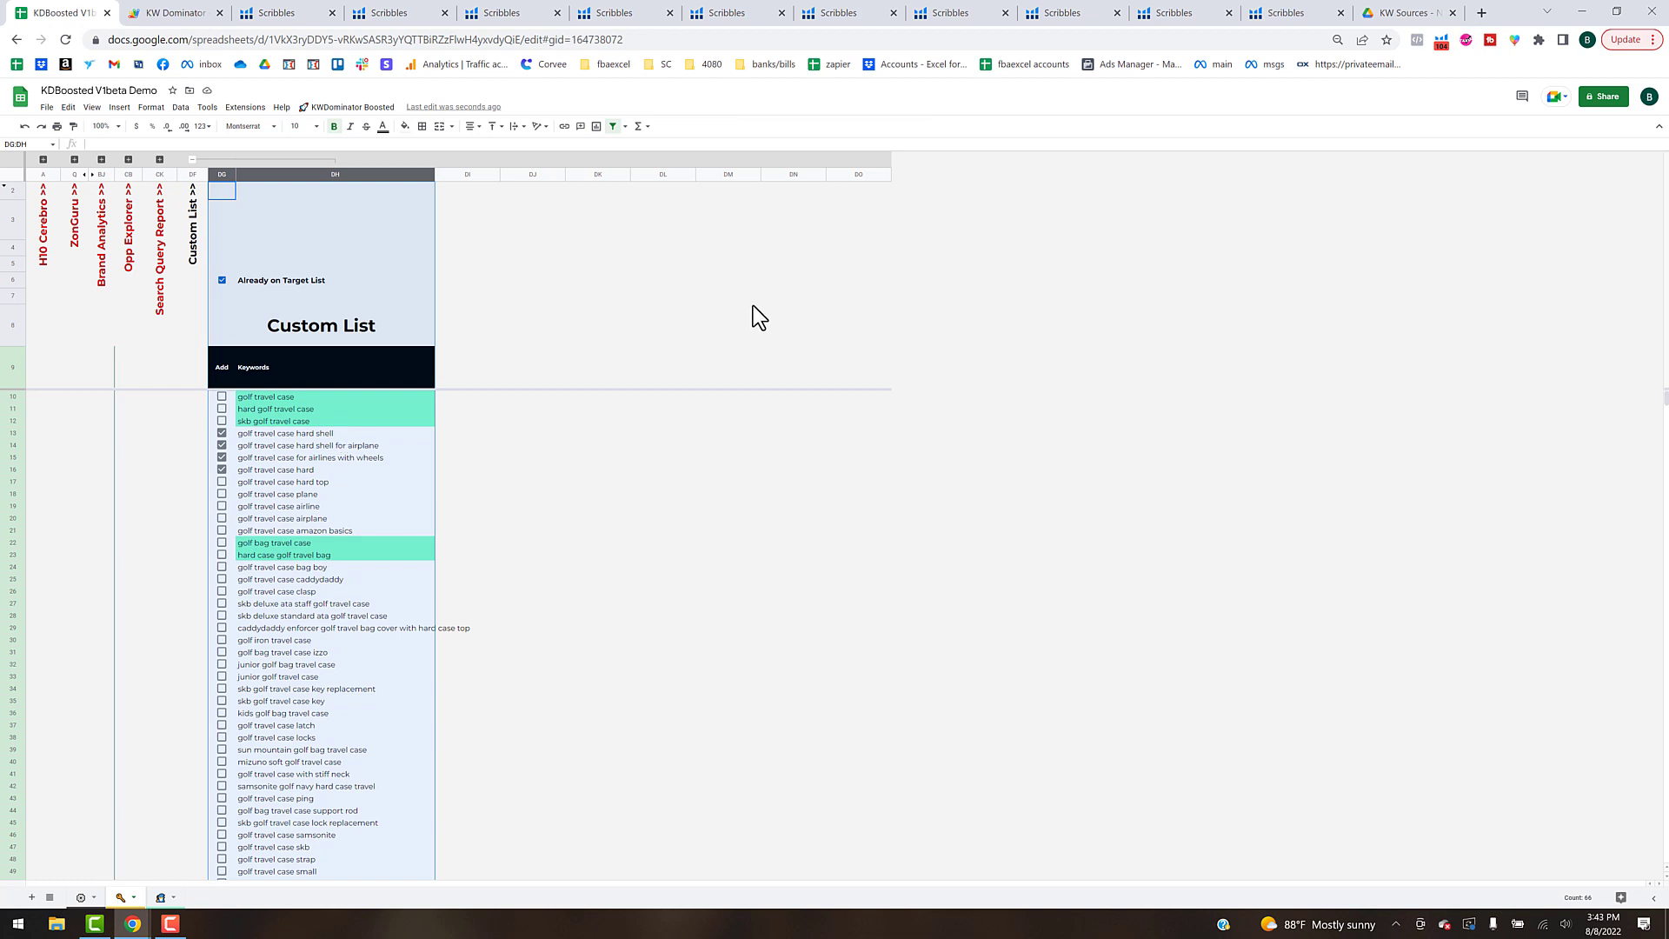
{"action": "left_click", "coordinate": [726, 296]}
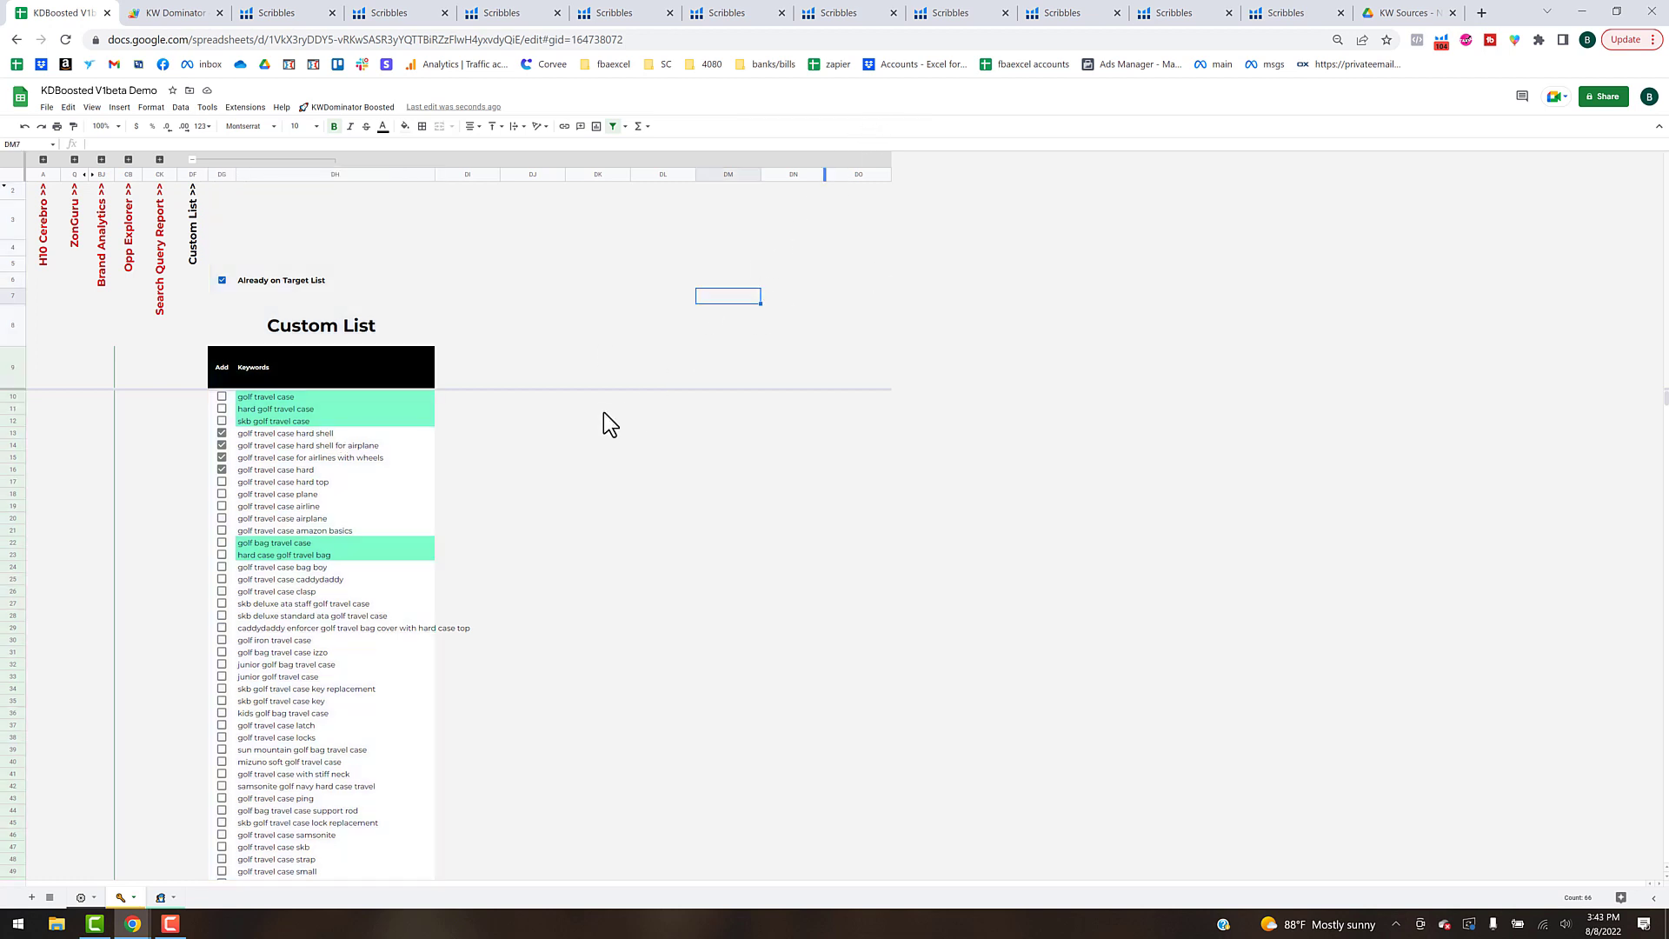
{"action": "left_click", "coordinate": [162, 898]}
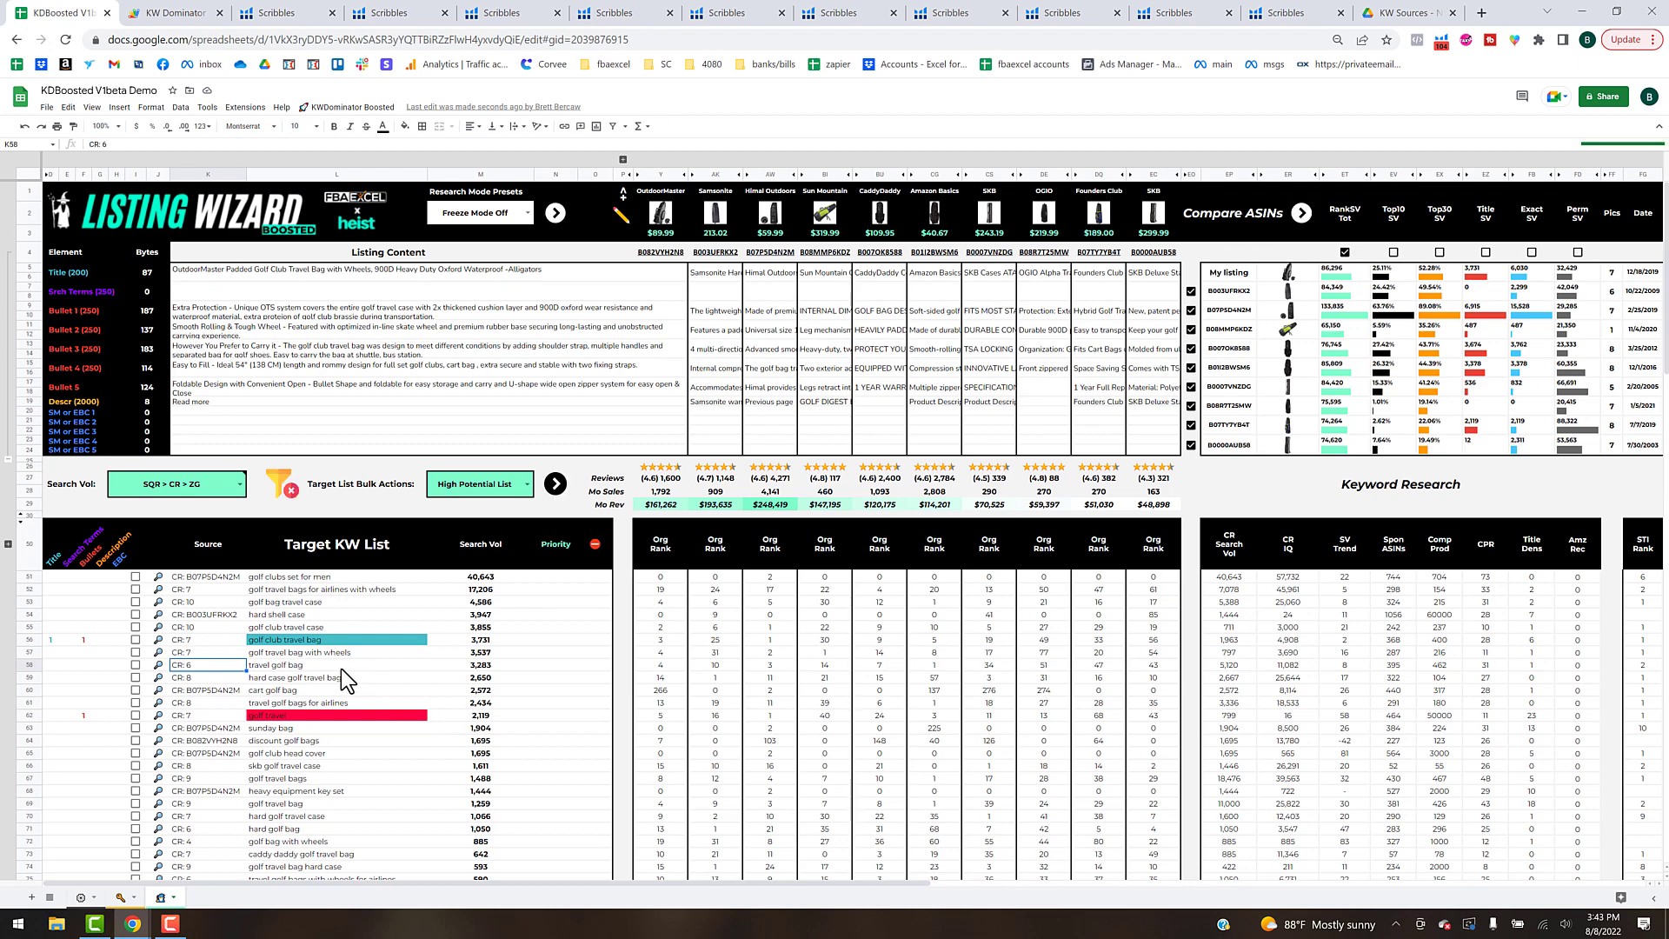
Check the Manual-sourced keyword rows at the bottom of the Target KW List, then return to the top.
{"action": "scroll", "coordinate": [341, 670], "scroll_direction": "down", "scroll_amount": 10}
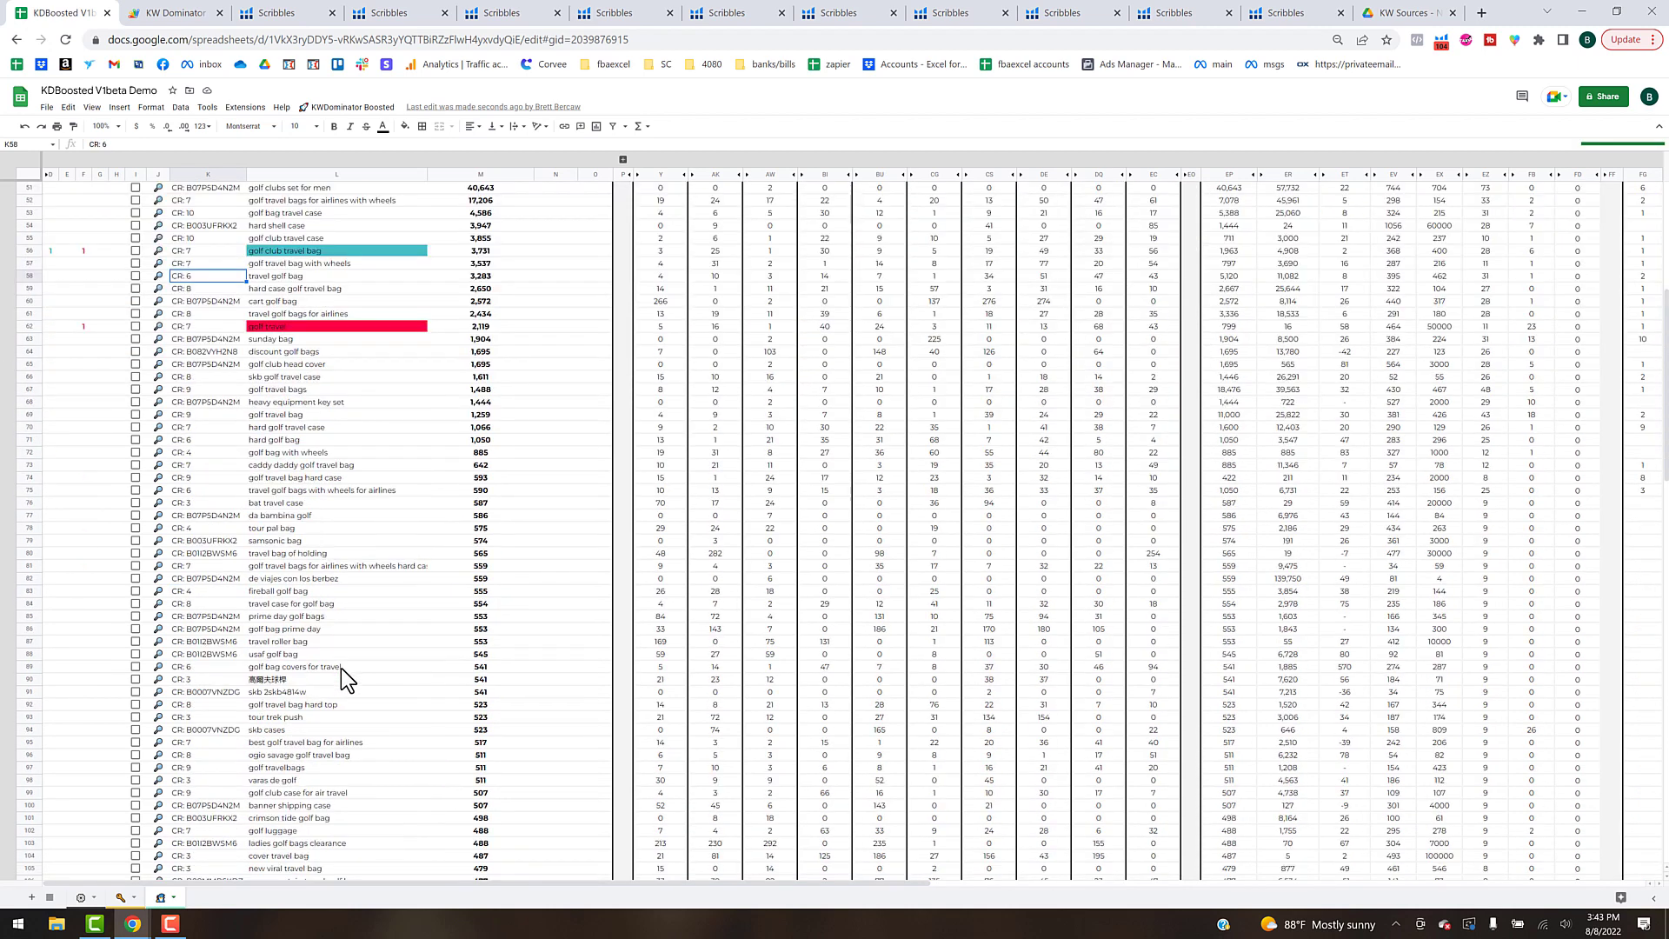
{"action": "scroll", "coordinate": [1656, 339], "scroll_direction": "down", "scroll_amount": 10}
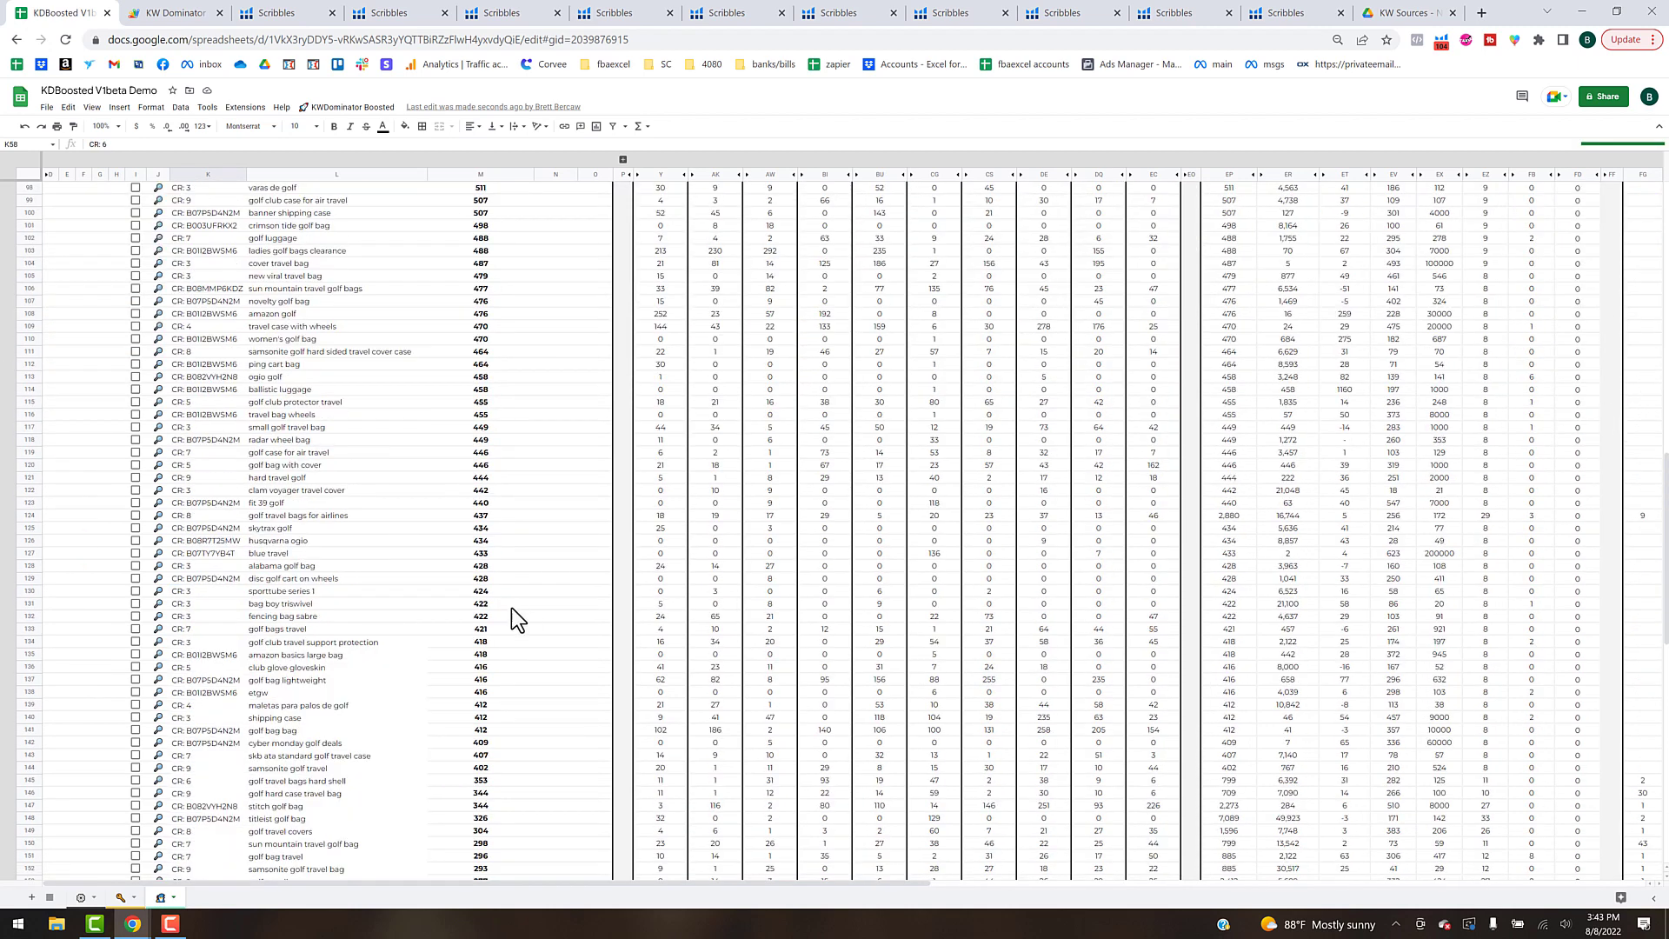
{"action": "scroll", "coordinate": [501, 619], "scroll_direction": "down", "scroll_amount": 12}
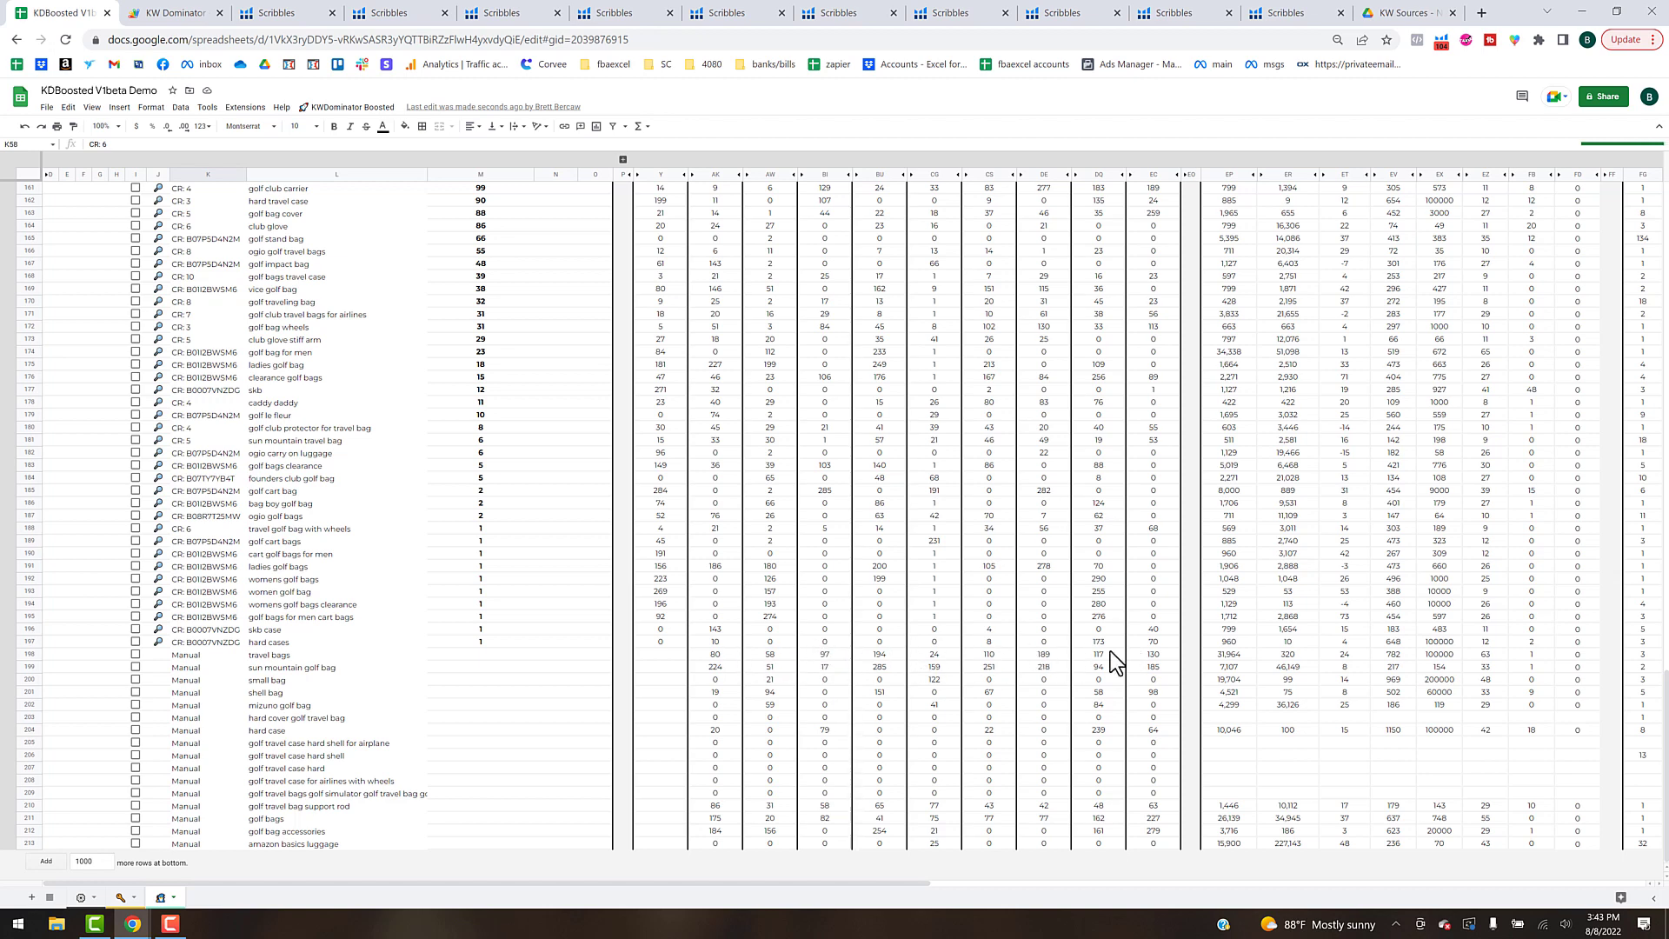
{"action": "left_click", "coordinate": [660, 654]}
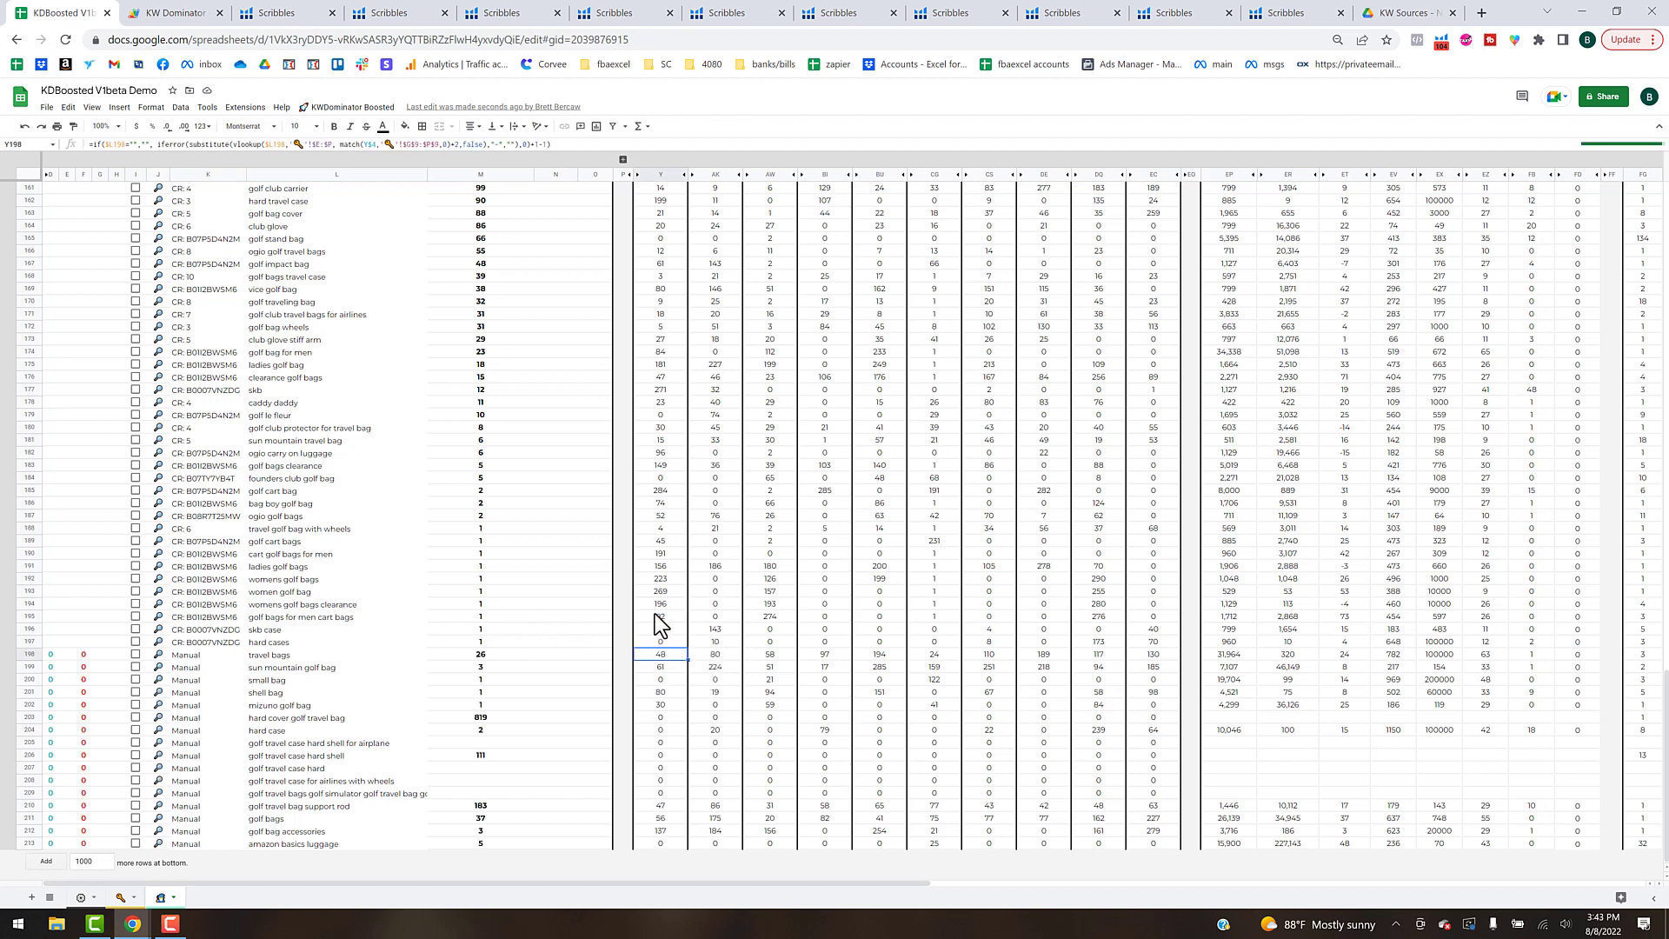
{"action": "scroll", "coordinate": [657, 604], "scroll_direction": "up", "scroll_amount": 10}
{"action": "scroll", "coordinate": [656, 600], "scroll_direction": "up", "scroll_amount": 10}
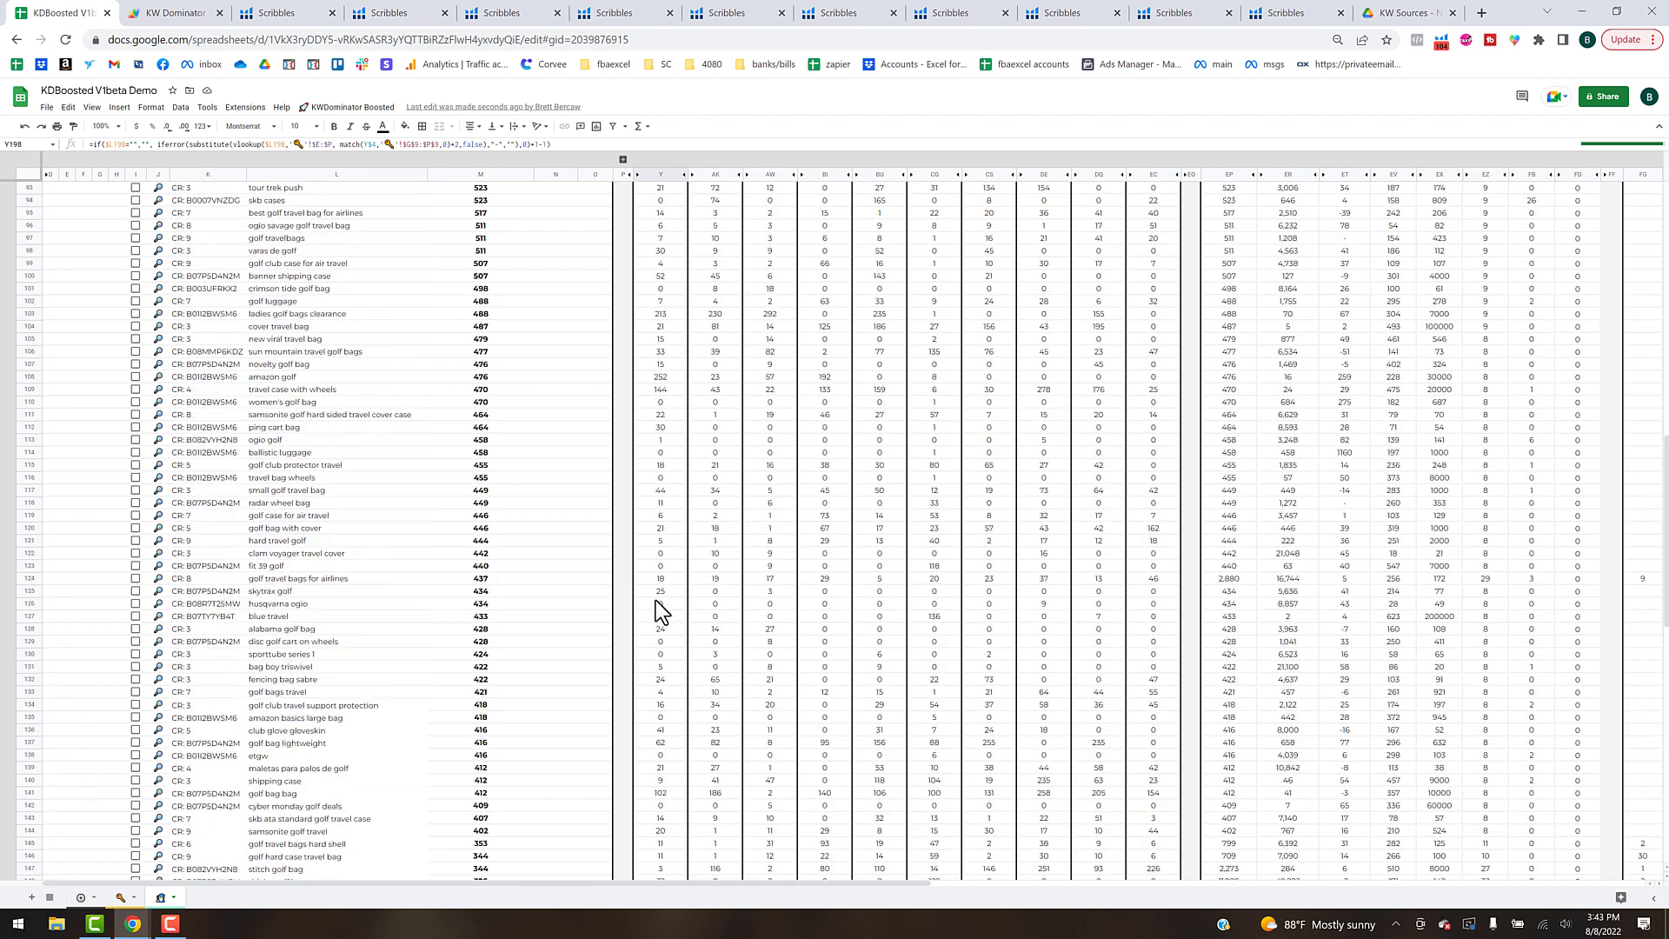
{"action": "scroll", "coordinate": [657, 614], "scroll_direction": "up", "scroll_amount": 5}
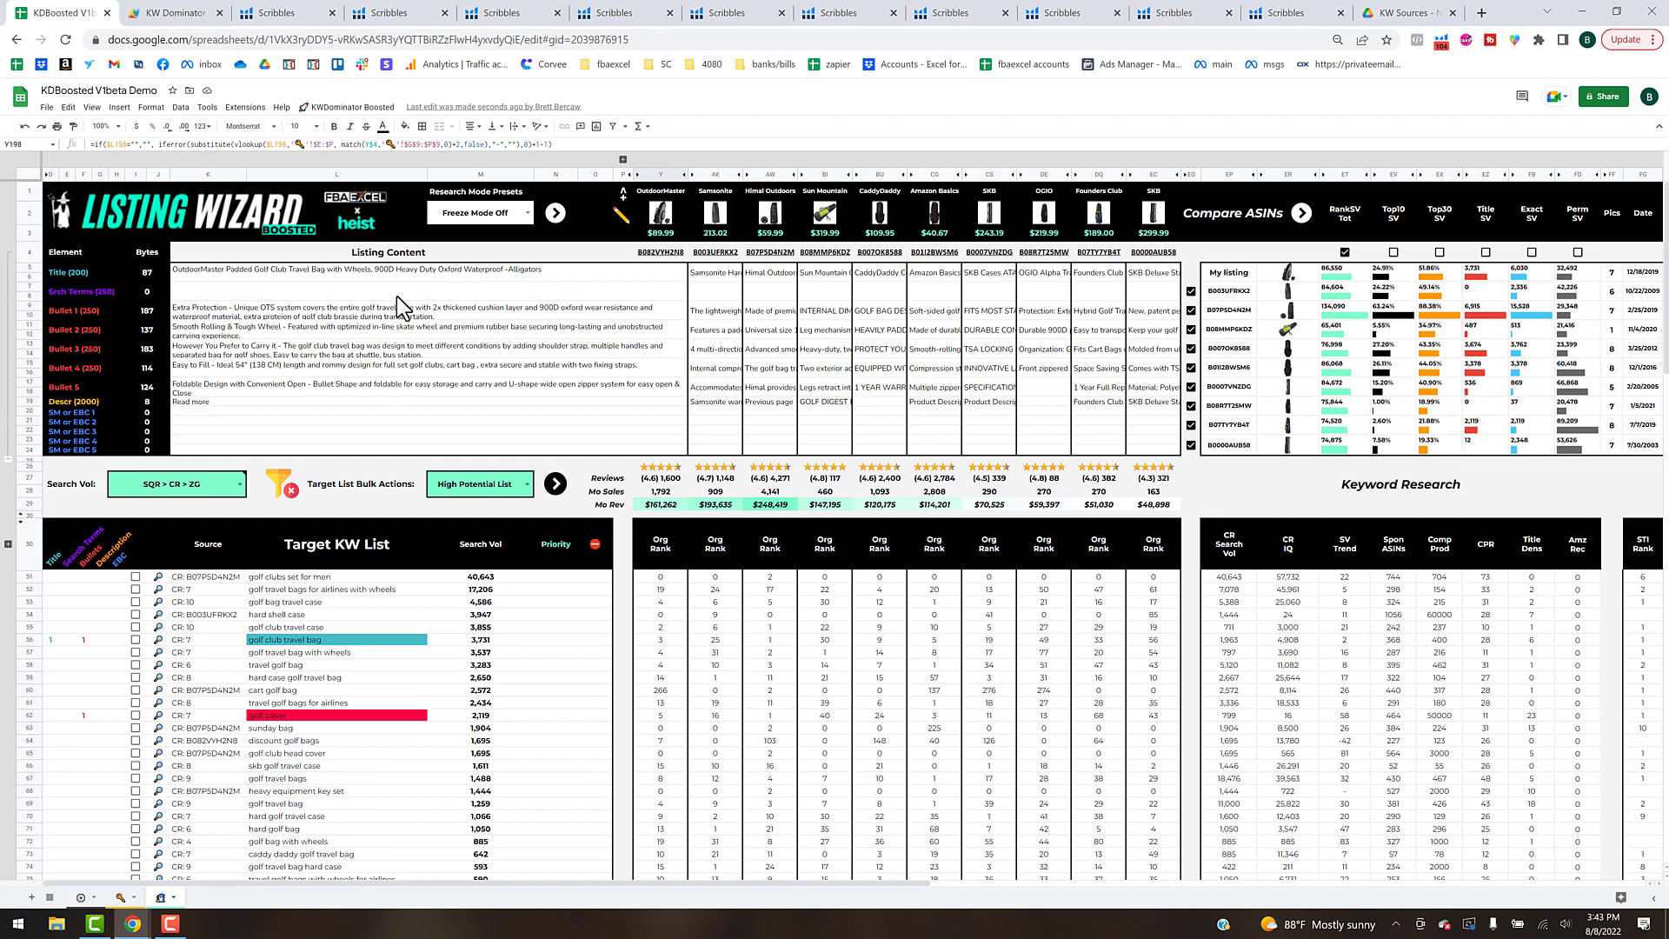
{"action": "left_click", "coordinate": [362, 311]}
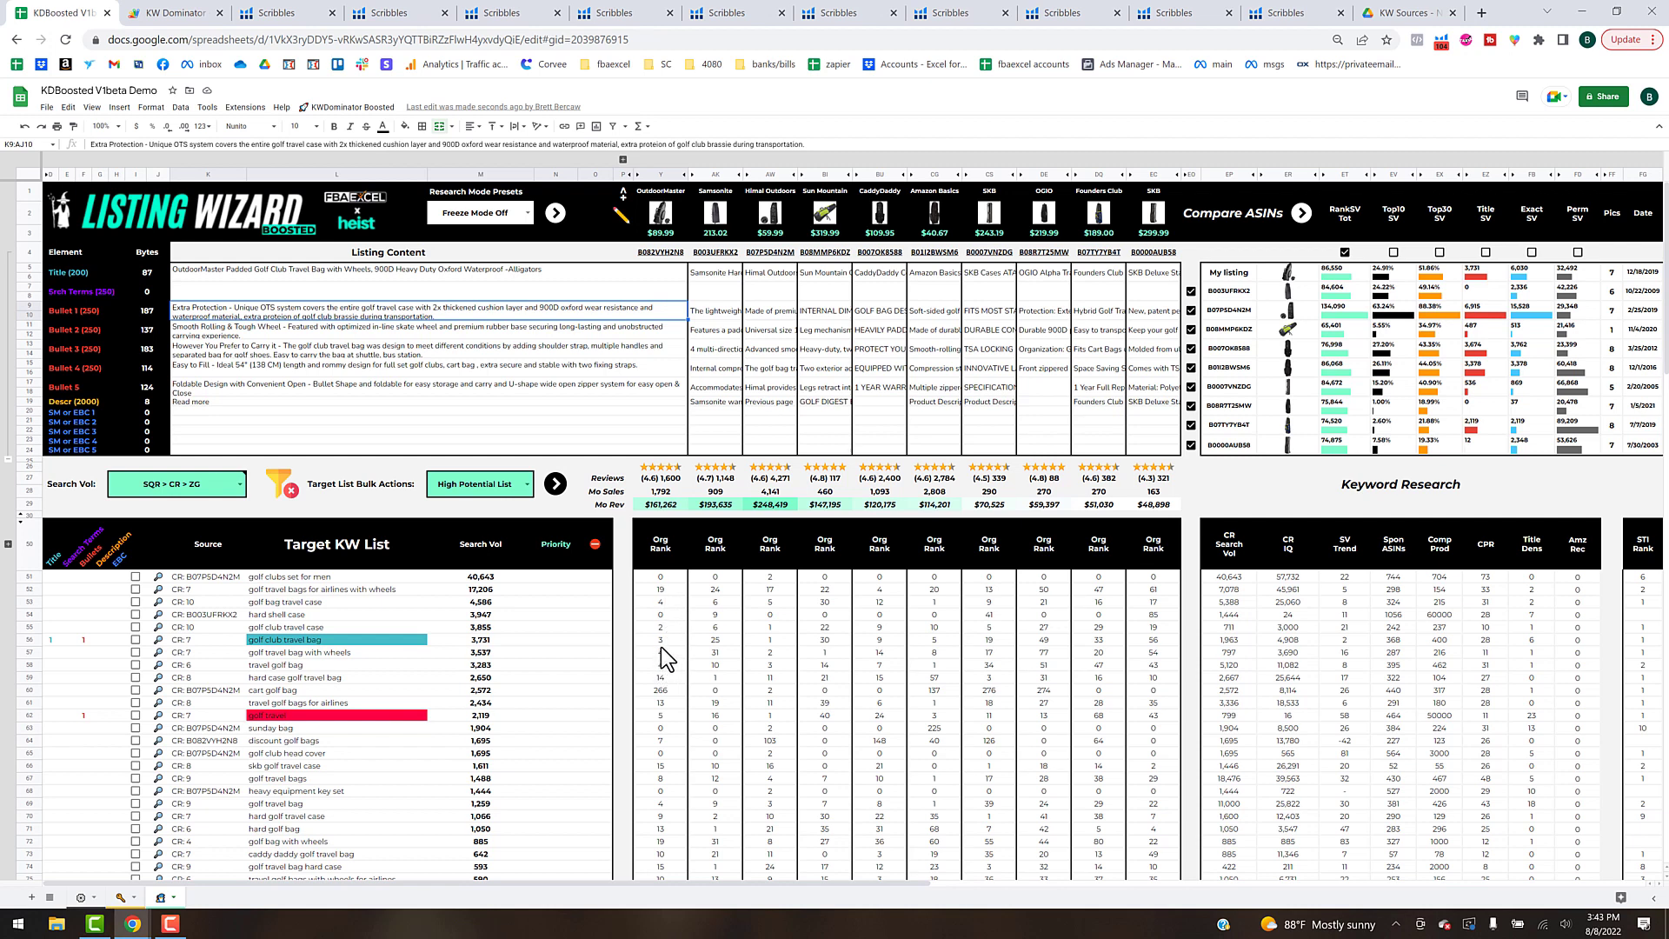
{"action": "left_click", "coordinate": [700, 641]}
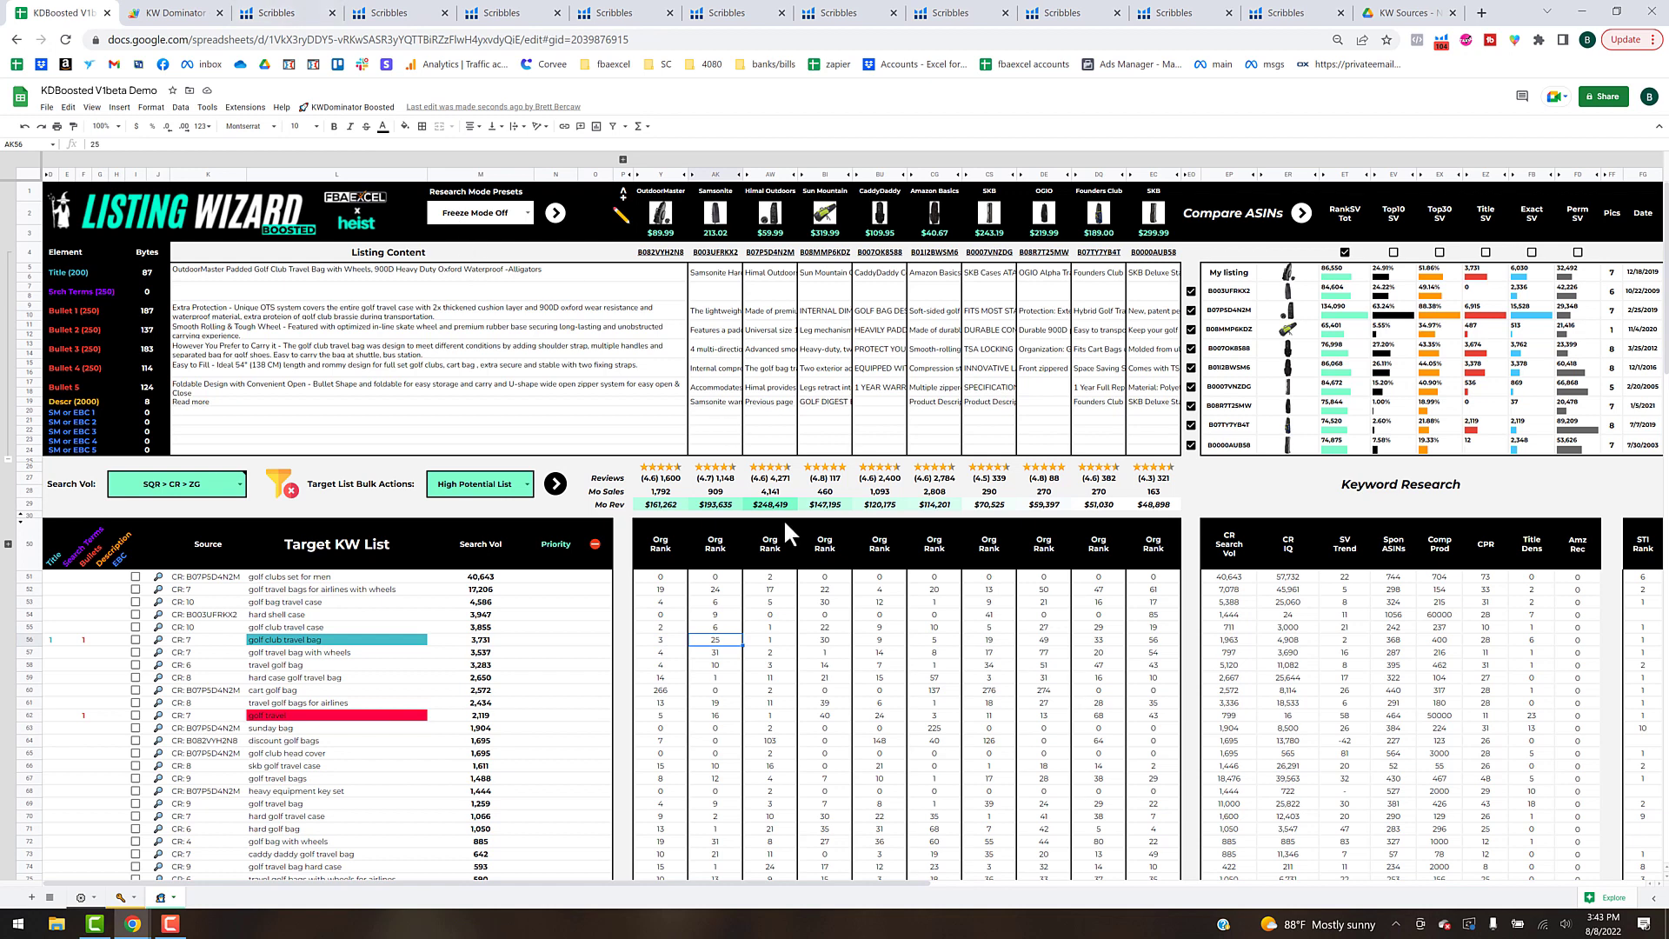
{"action": "key", "text": "Right"}
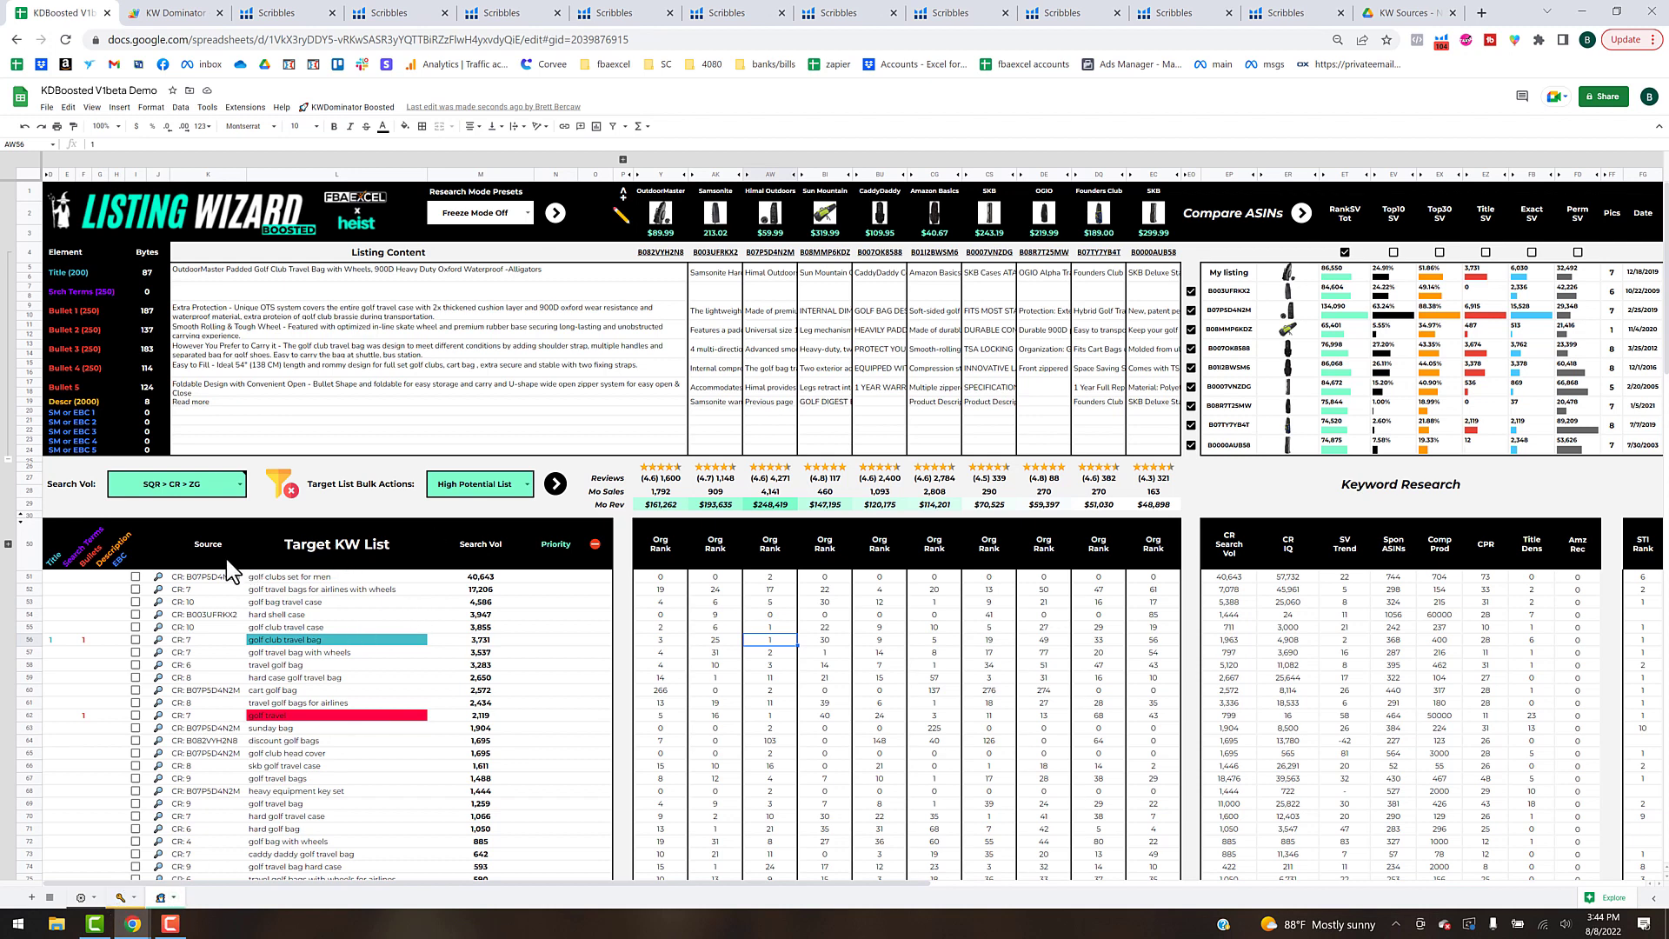
{"action": "left_click", "coordinate": [208, 544]}
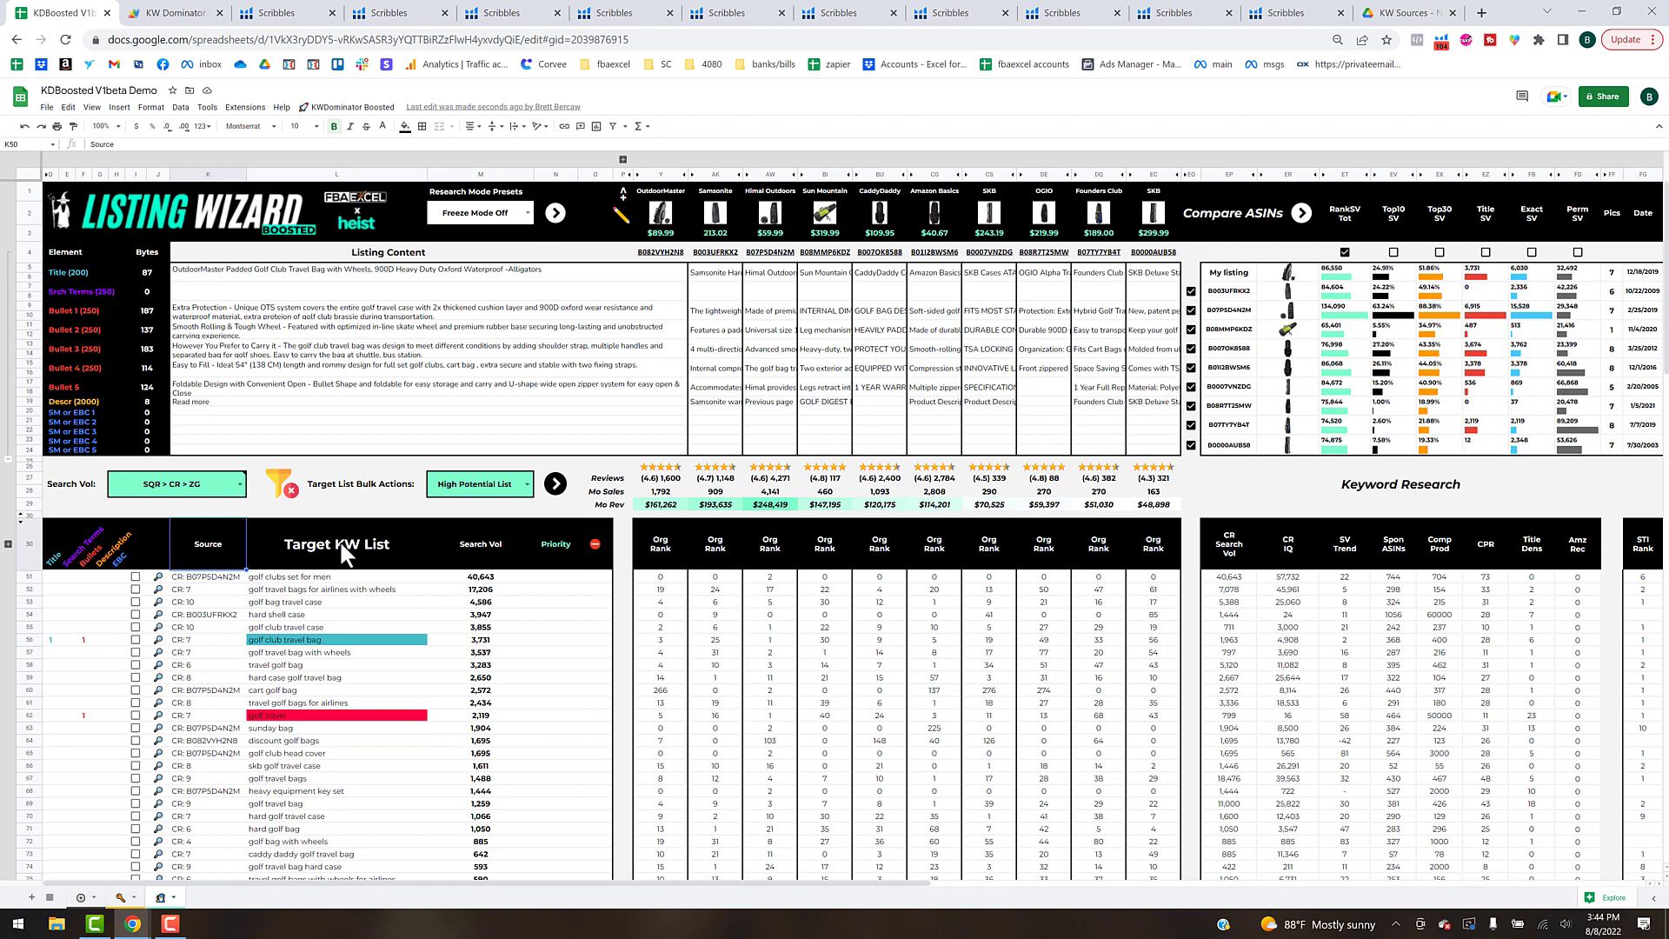
{"action": "left_click", "coordinate": [364, 546], "text": "shift"}
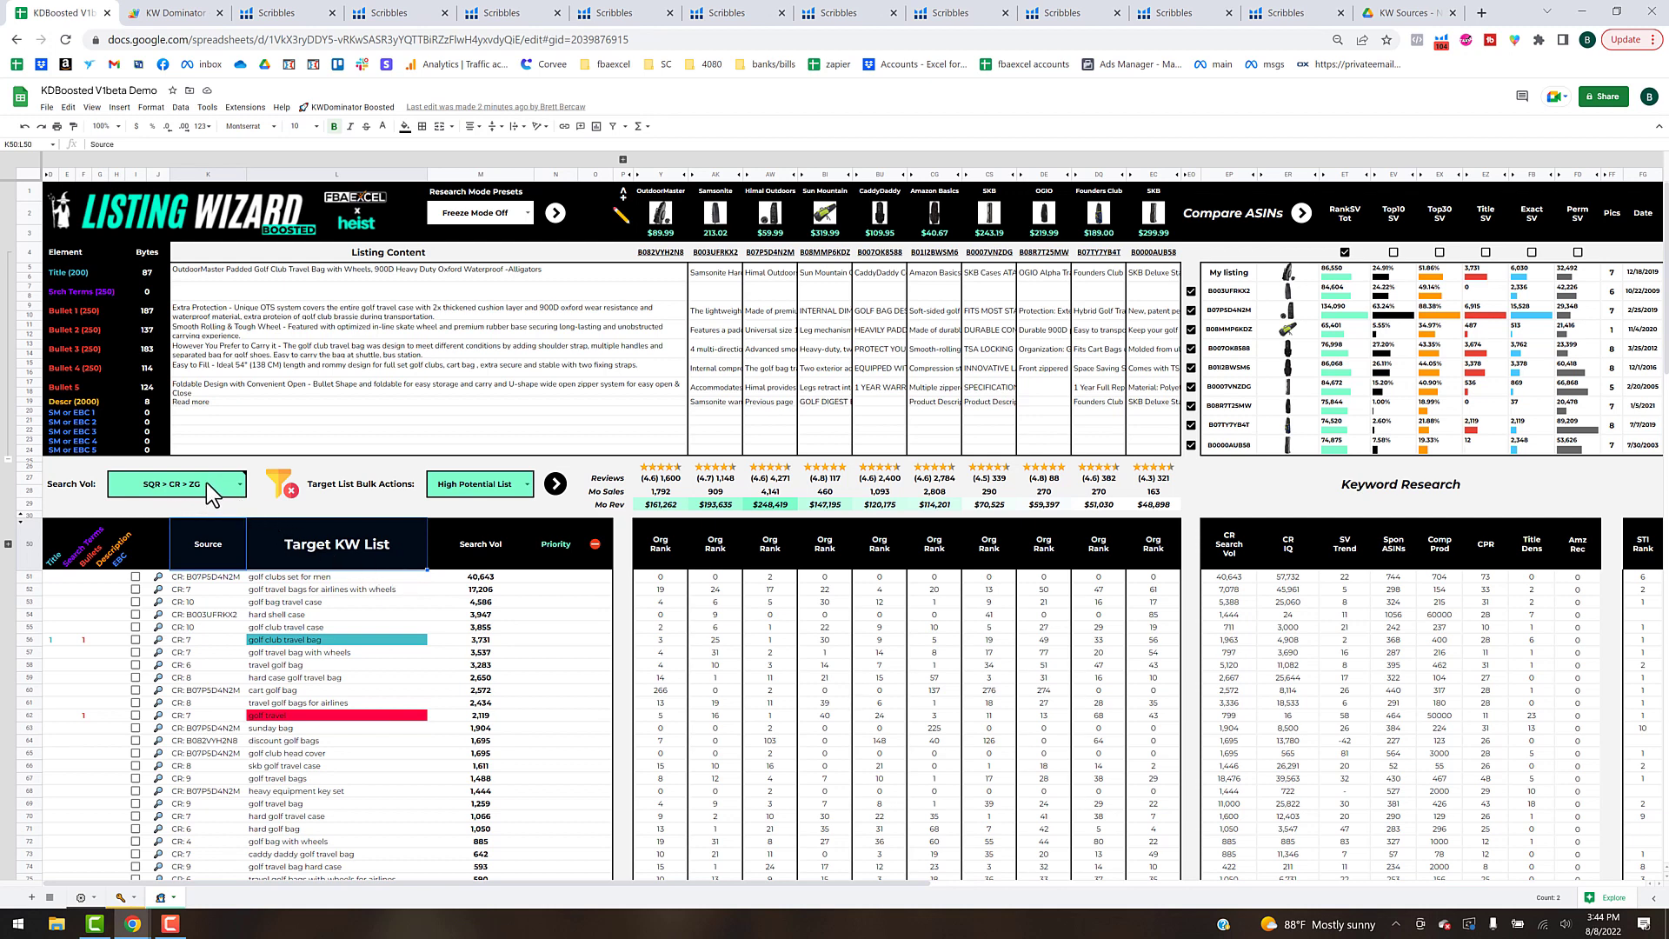
{"action": "mouse_move", "coordinate": [235, 495]}
{"action": "left_click", "coordinate": [575, 644]}
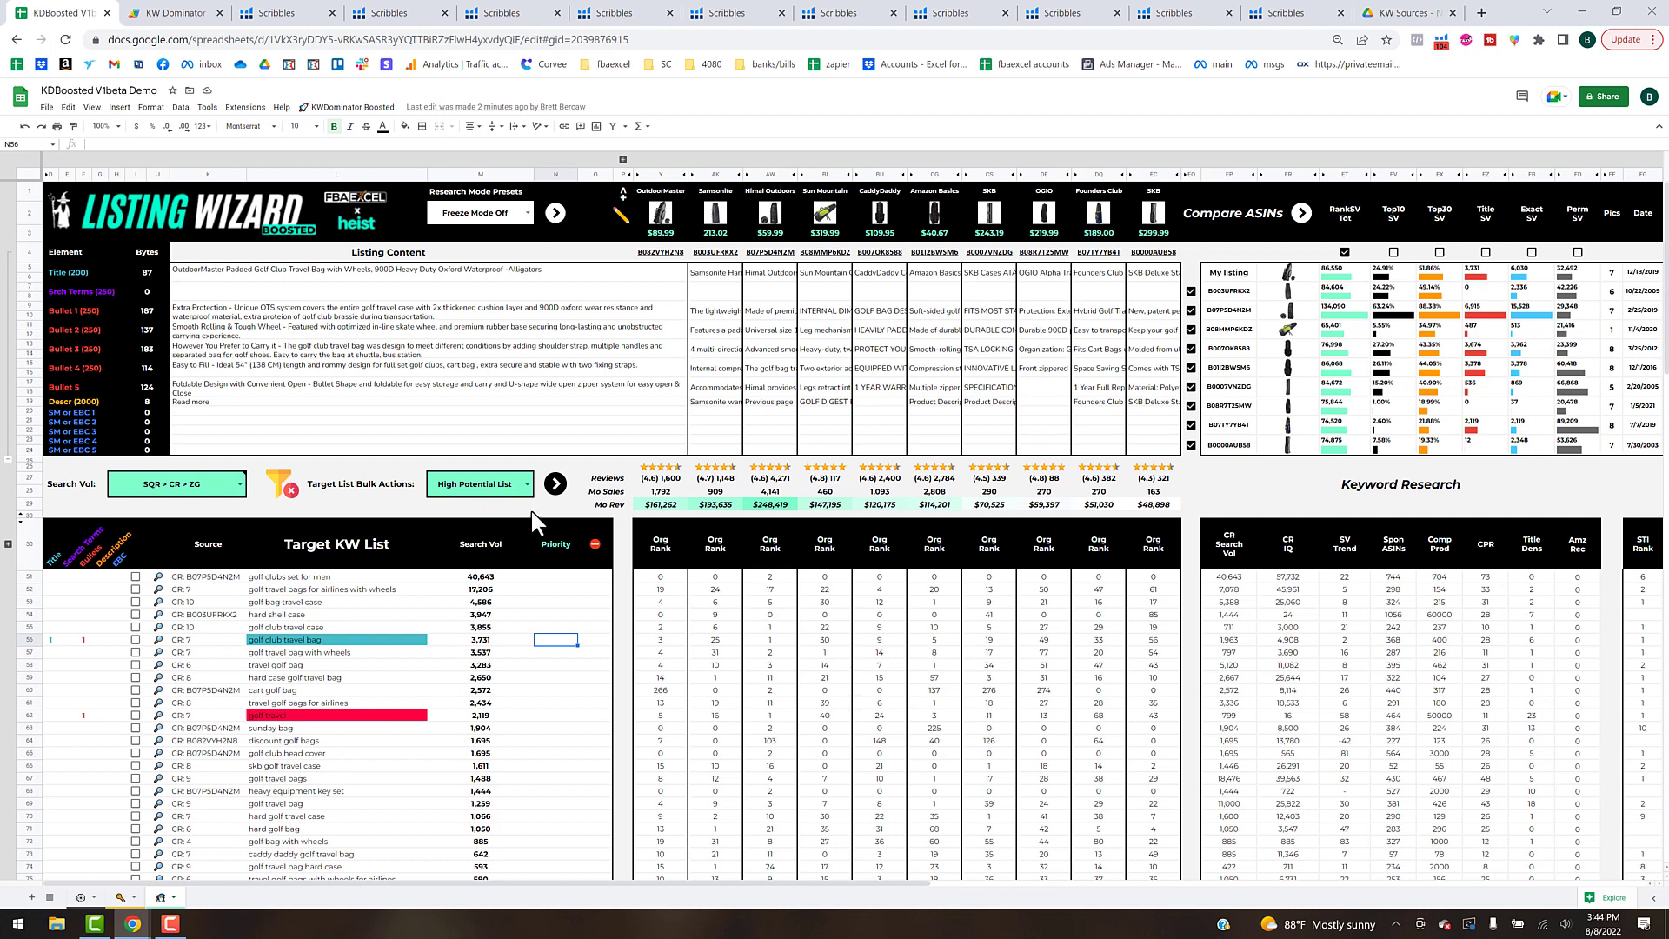
{"action": "mouse_move", "coordinate": [830, 534]}
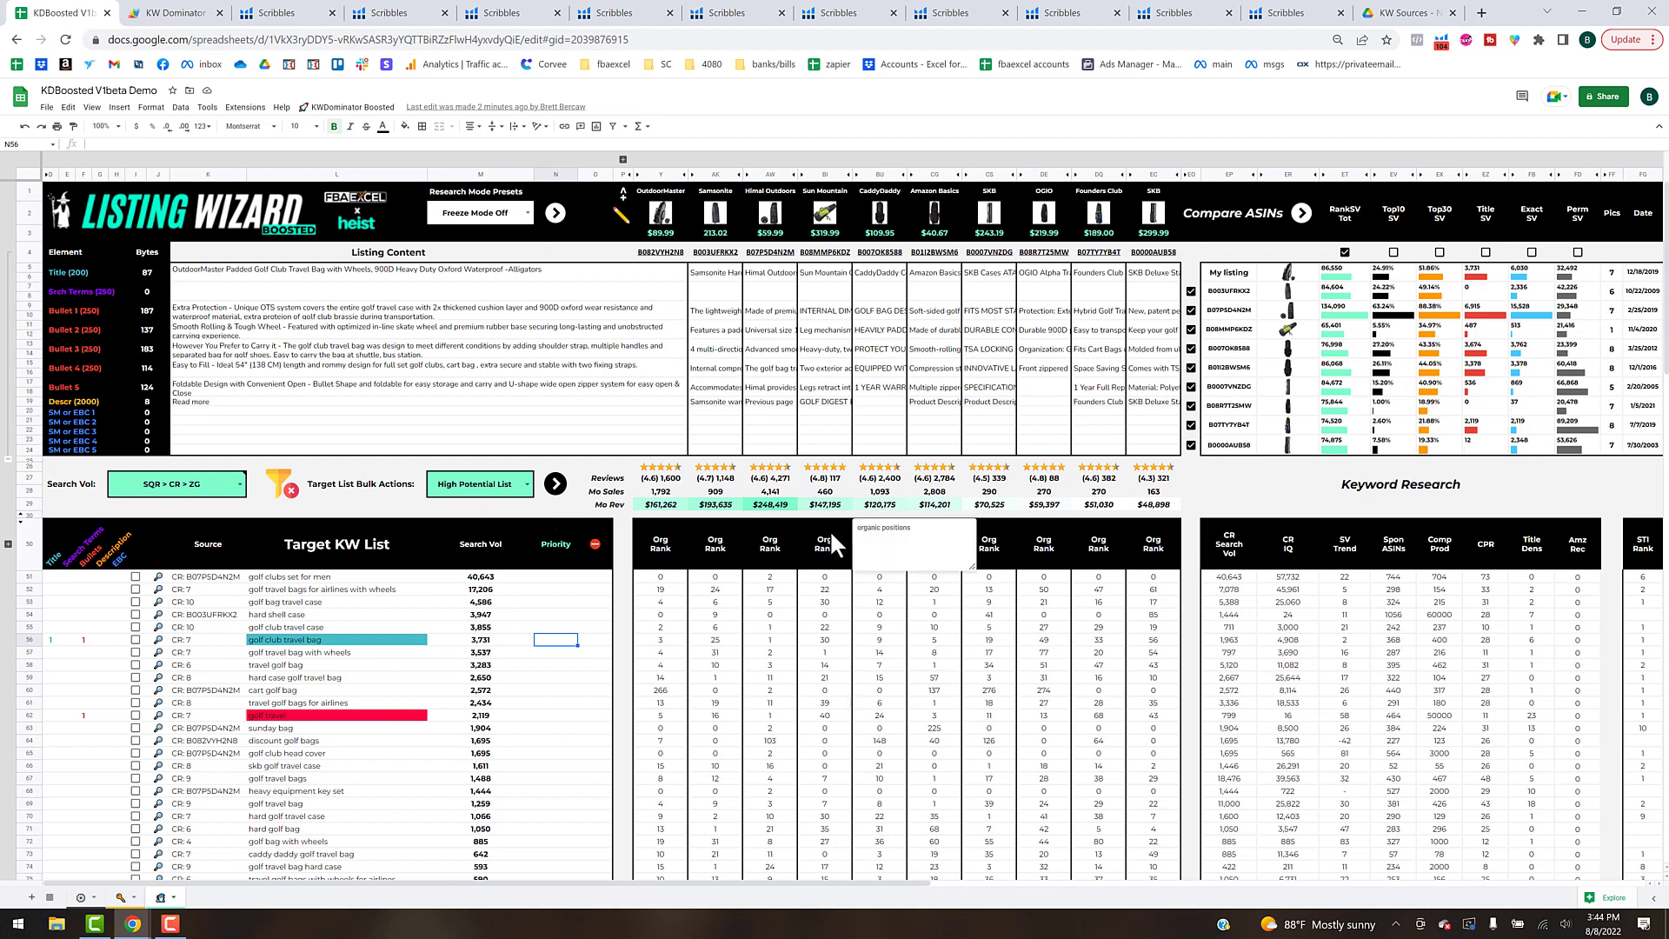